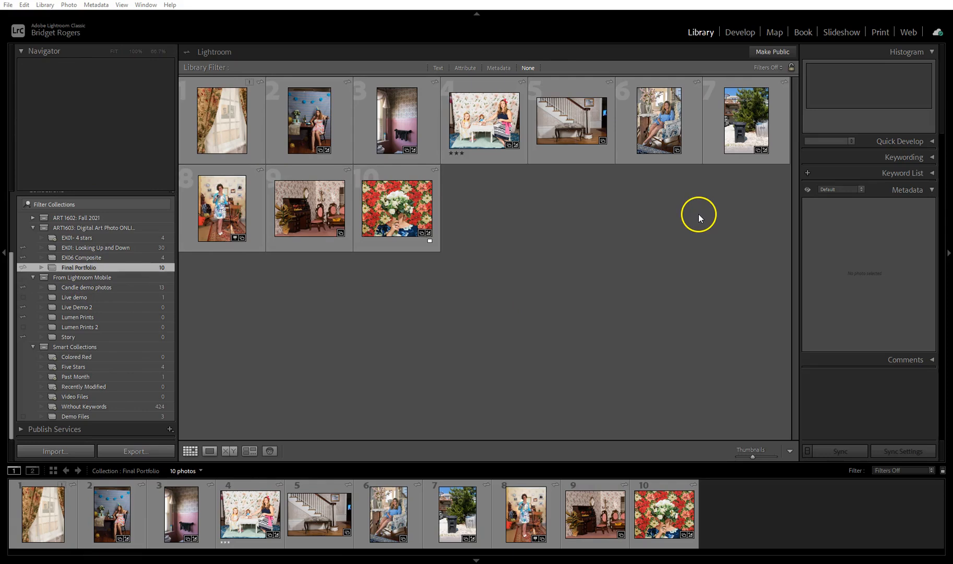
# Select all ten photos in the Final Portfolio collection and open them in the Book module
pyautogui.moveTo(397, 217); pyautogui.dragTo(451, 204)
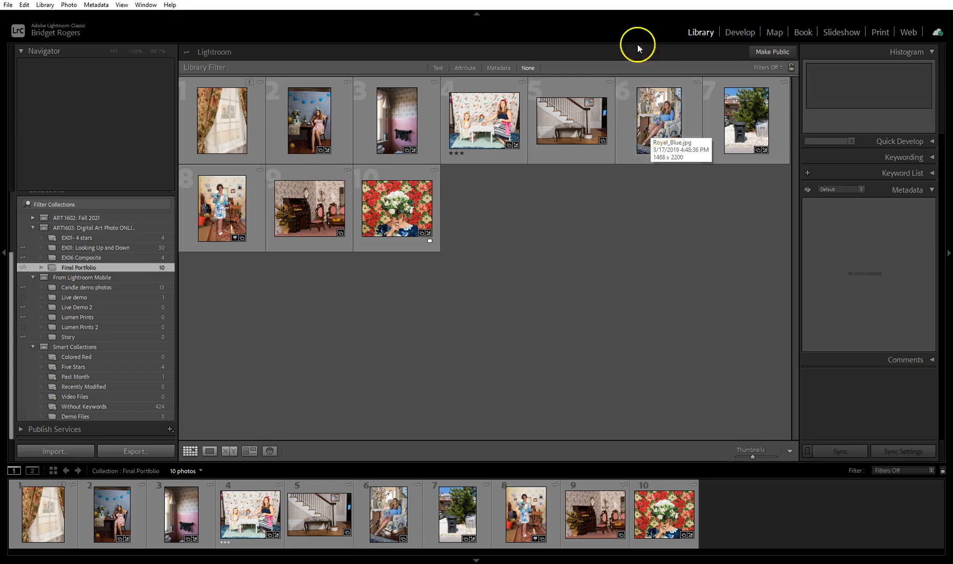
pyautogui.click(220, 128)
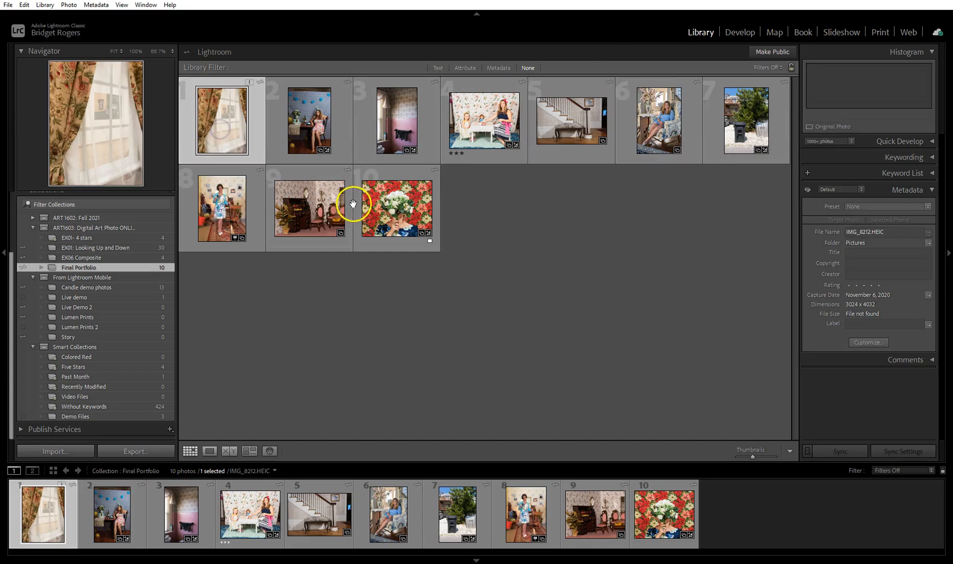
pyautogui.keyDown('shift'); pyautogui.click(407, 201); pyautogui.keyUp('shift')
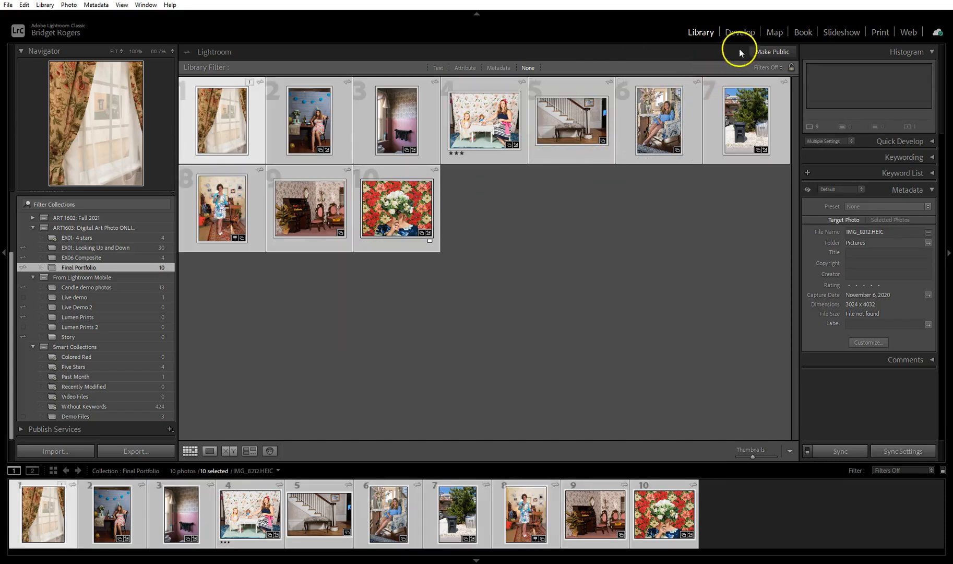
pyautogui.click(804, 32)
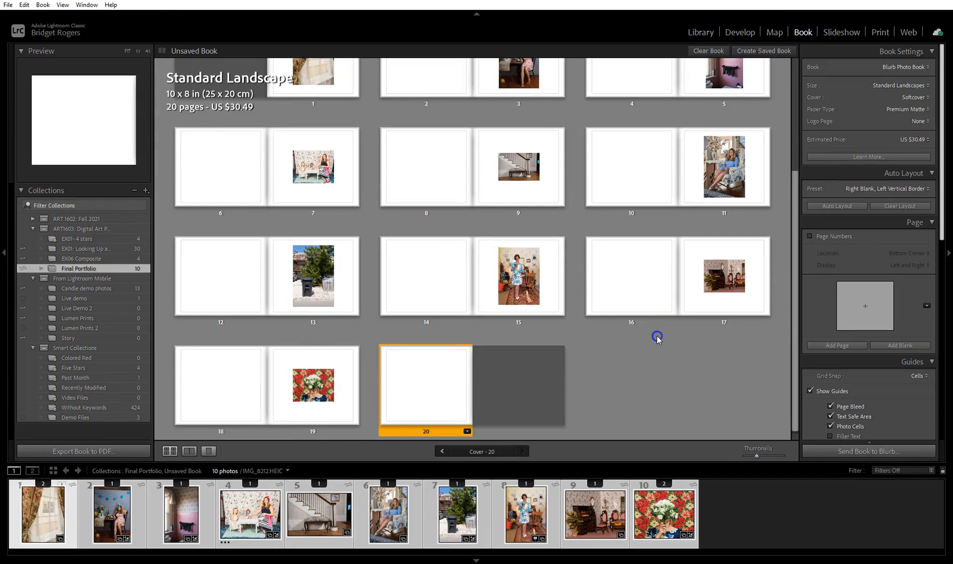
# Clear the automatically filled pages and covers from the unsaved book
pyautogui.scroll(4, 658, 338)
pyautogui.click(582, 387)
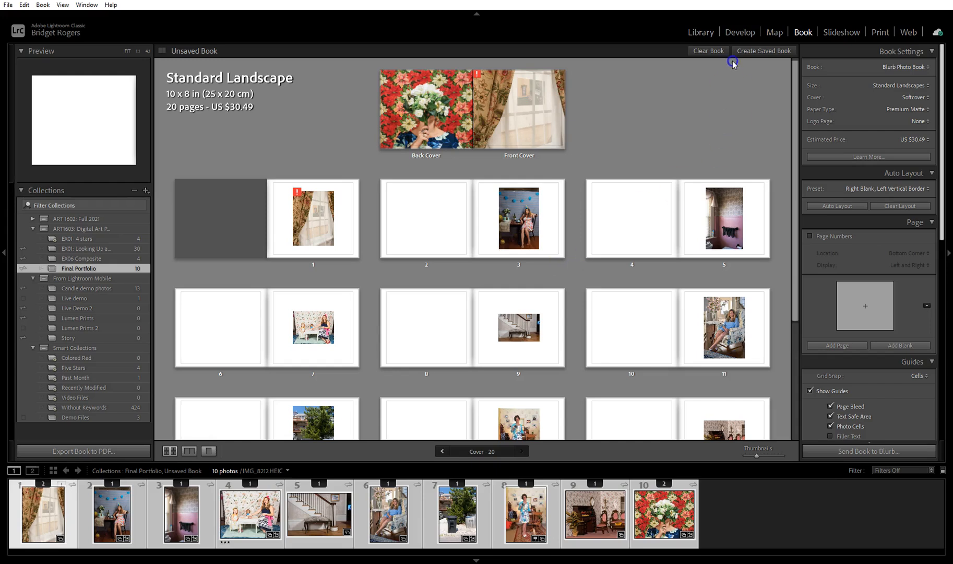
pyautogui.click(713, 52)
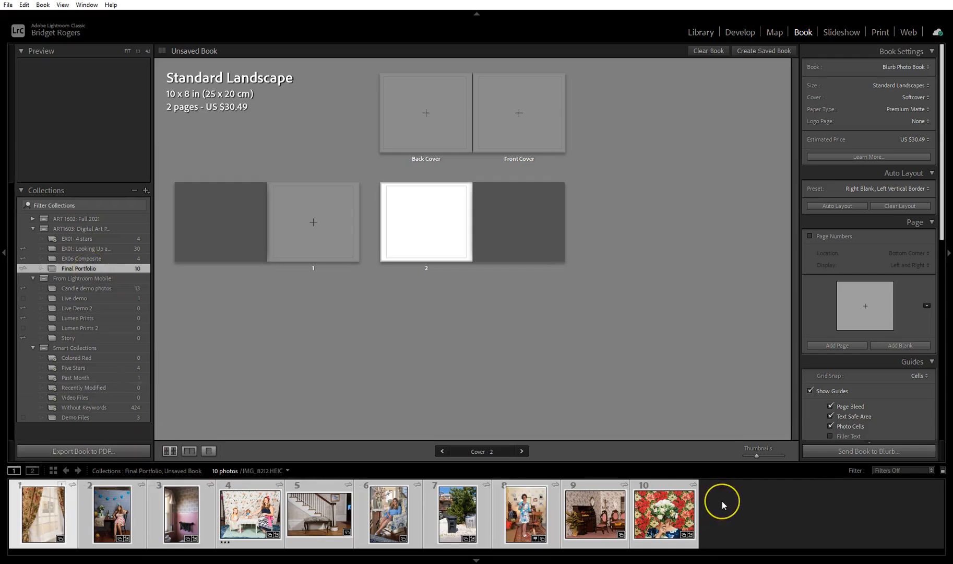
pyautogui.click(542, 355)
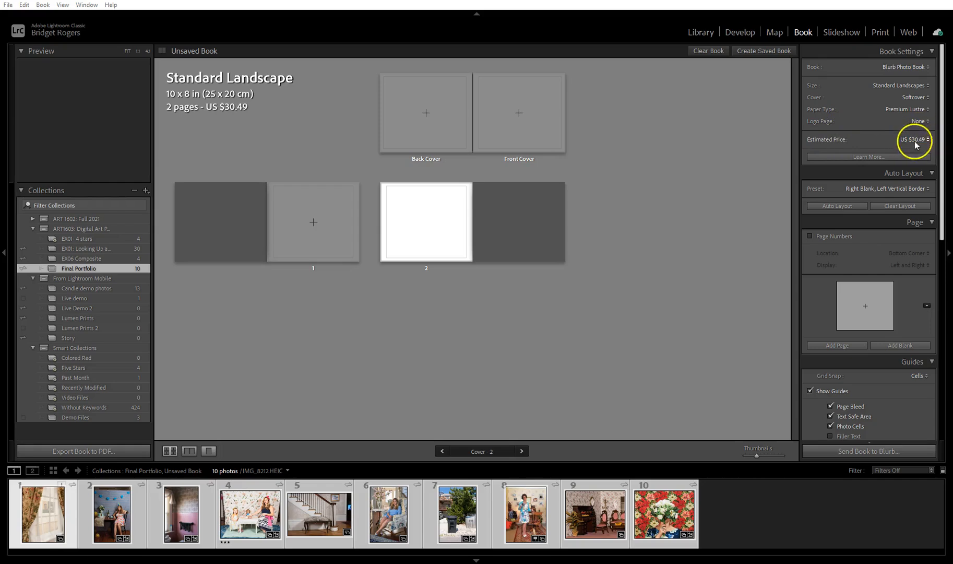
# Keep Blurb Photo Book as the book type and change the size to Small Squares, 7 x 7 in, with relayout
pyautogui.click(907, 68)
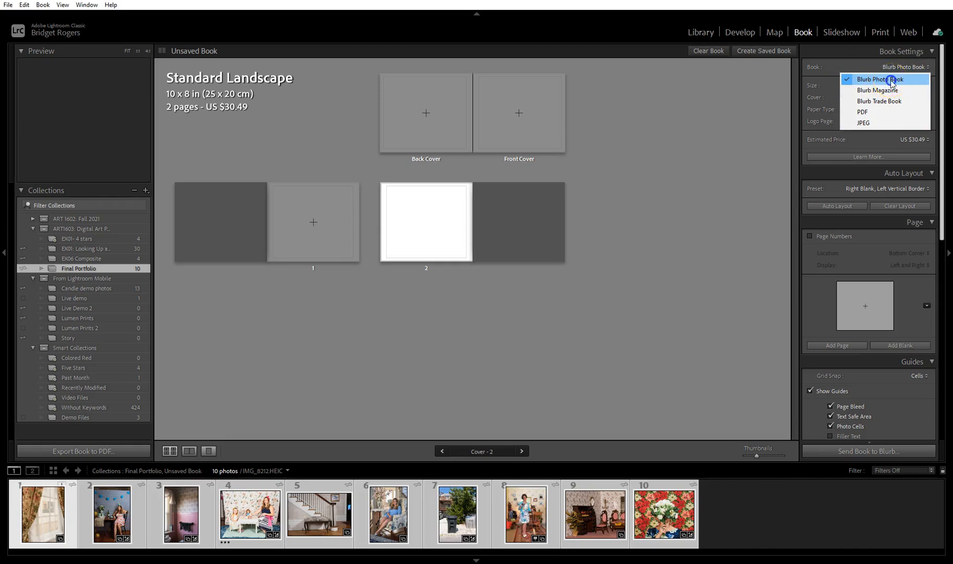
pyautogui.click(892, 81)
pyautogui.click(926, 86)
pyautogui.click(918, 87)
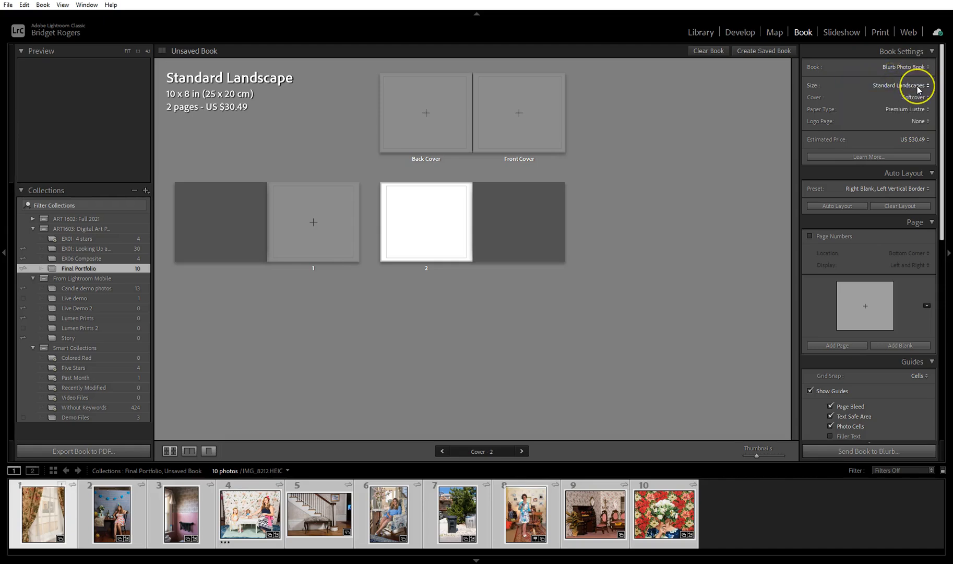
pyautogui.click(918, 88)
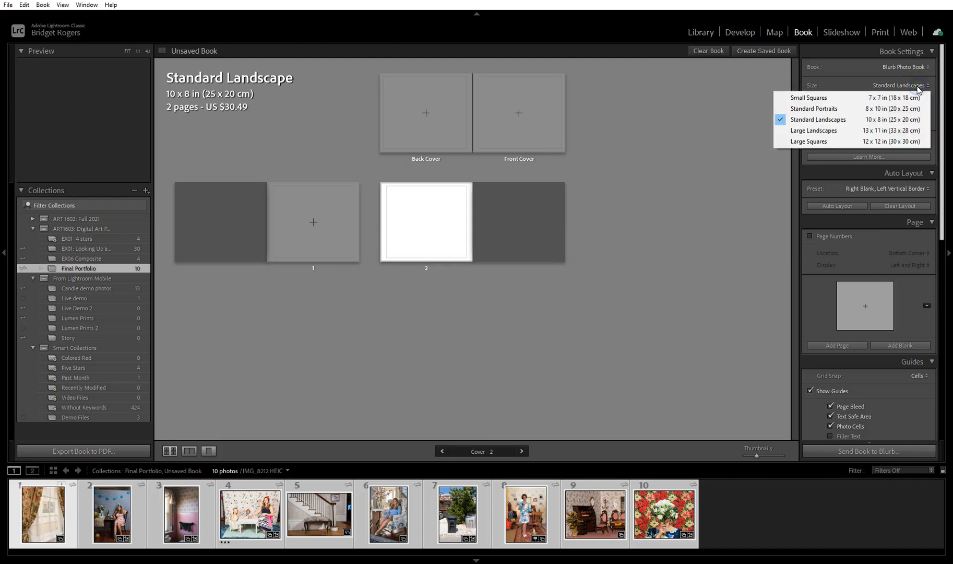
pyautogui.click(831, 98)
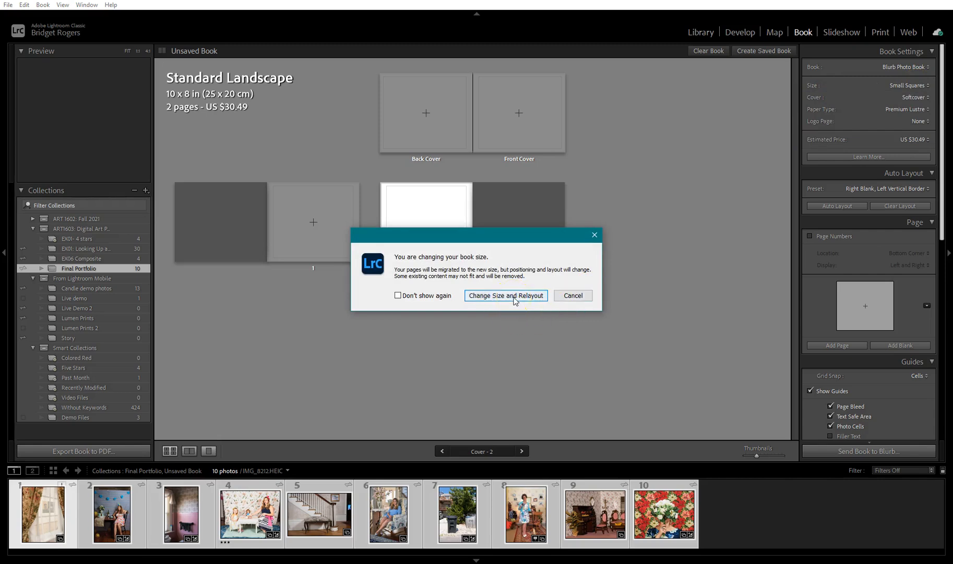
pyautogui.click(514, 297)
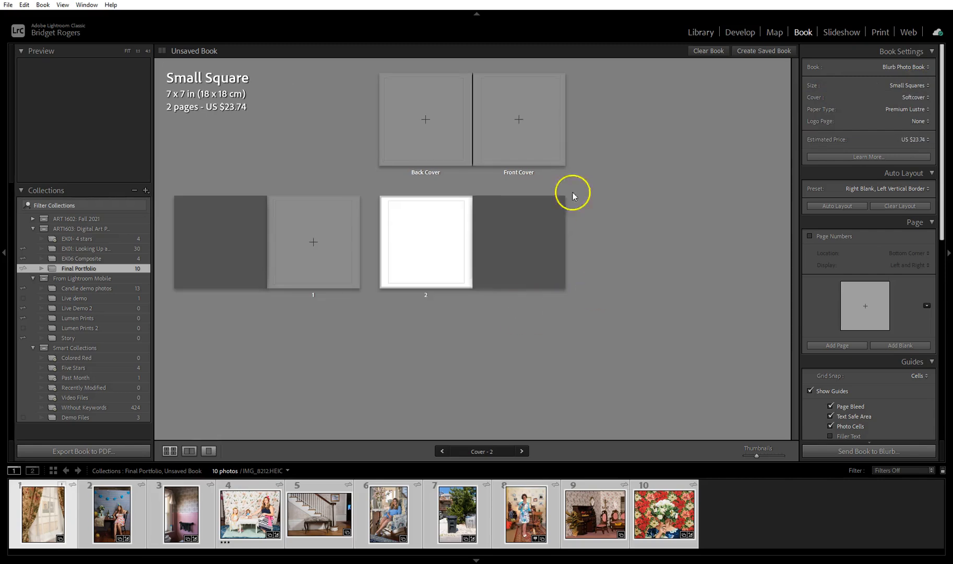
# Set the book's paper type to Standard
pyautogui.click(921, 104)
pyautogui.click(873, 133)
pyautogui.click(927, 110)
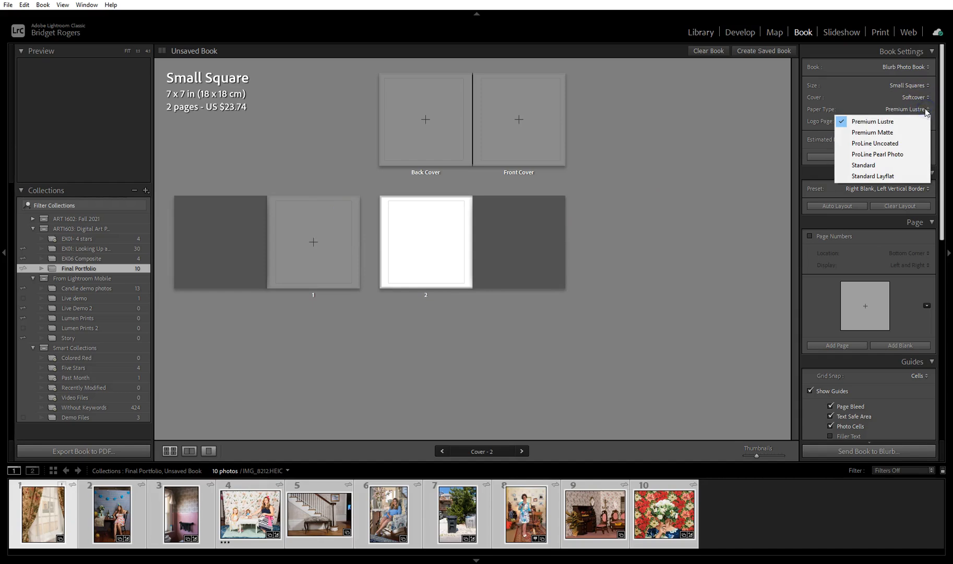
pyautogui.click(877, 133)
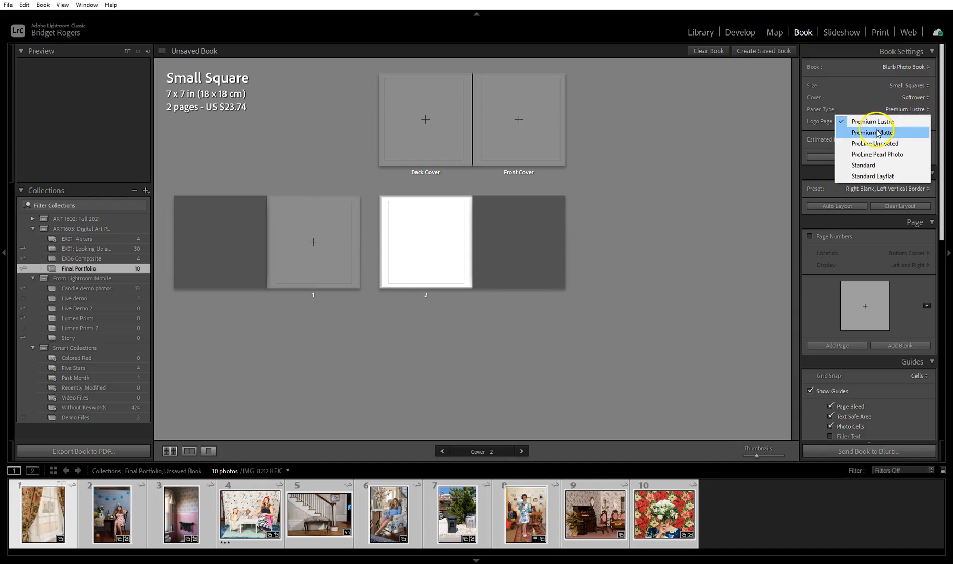
pyautogui.click(875, 165)
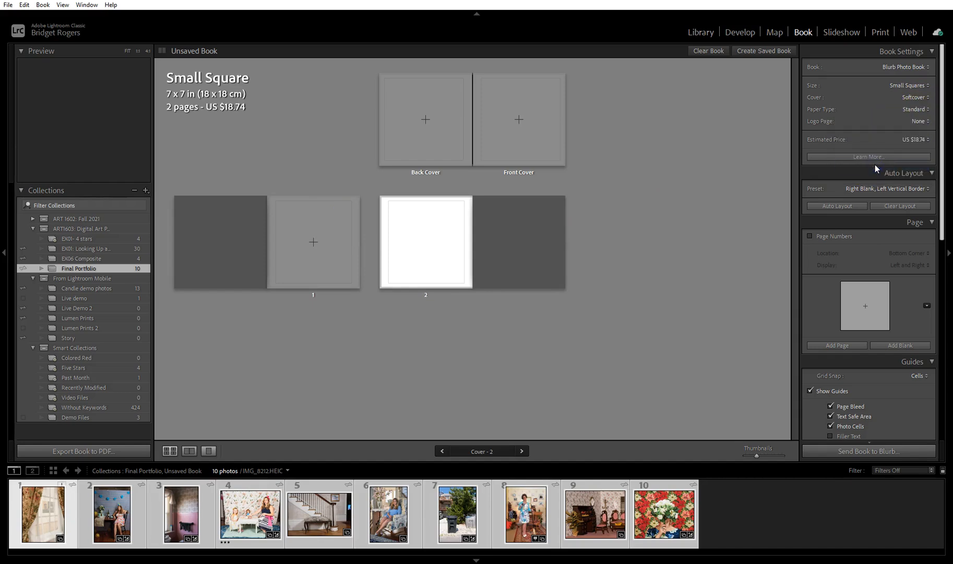
# Turn on the book's logo page for the discounted price
pyautogui.click(919, 121)
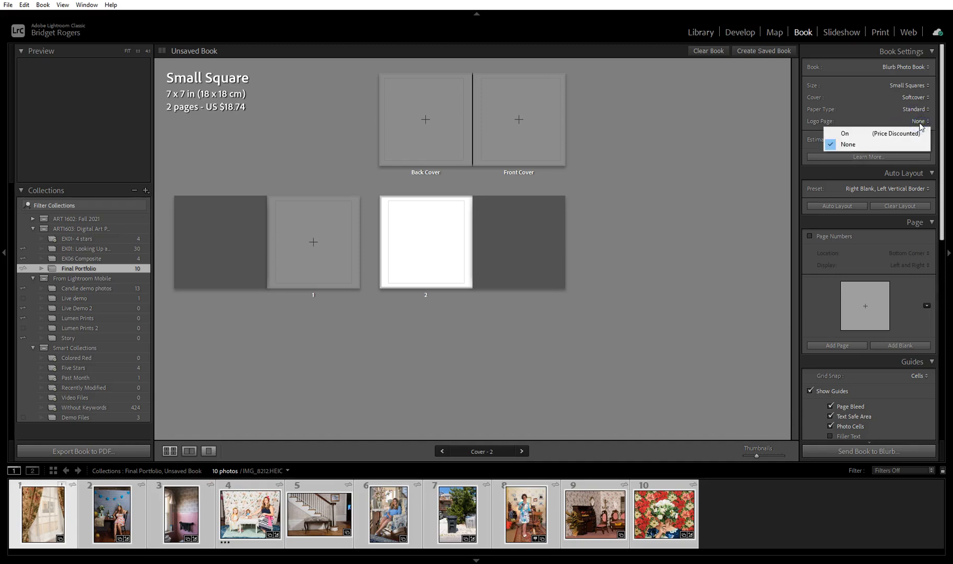
pyautogui.click(872, 133)
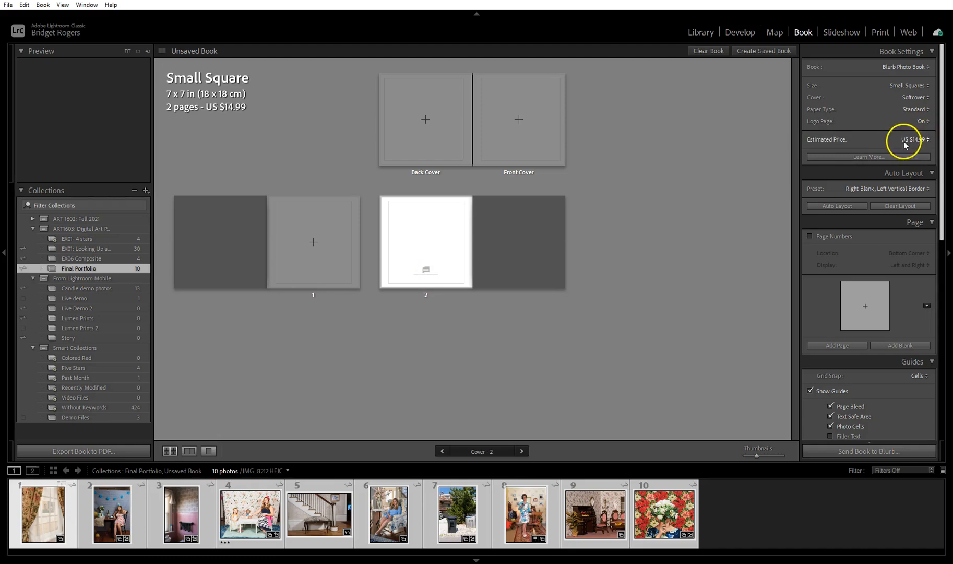
pyautogui.click(538, 154)
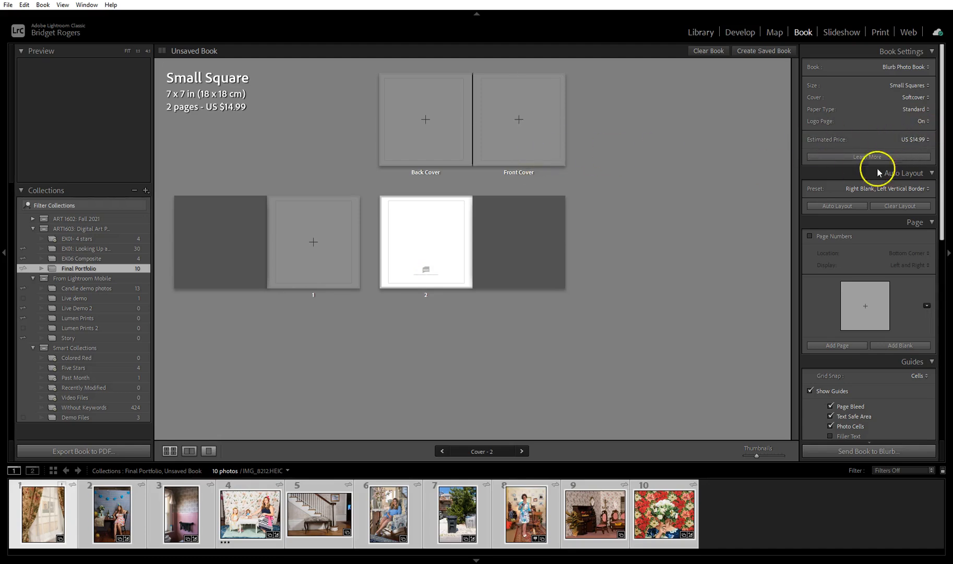
pyautogui.click(574, 236)
pyautogui.click(913, 68)
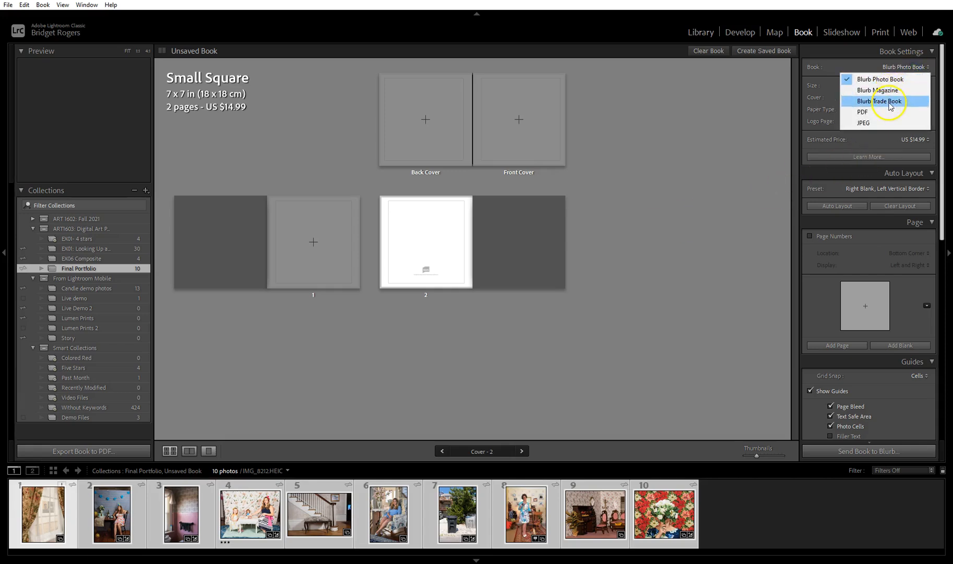
pyautogui.click(921, 66)
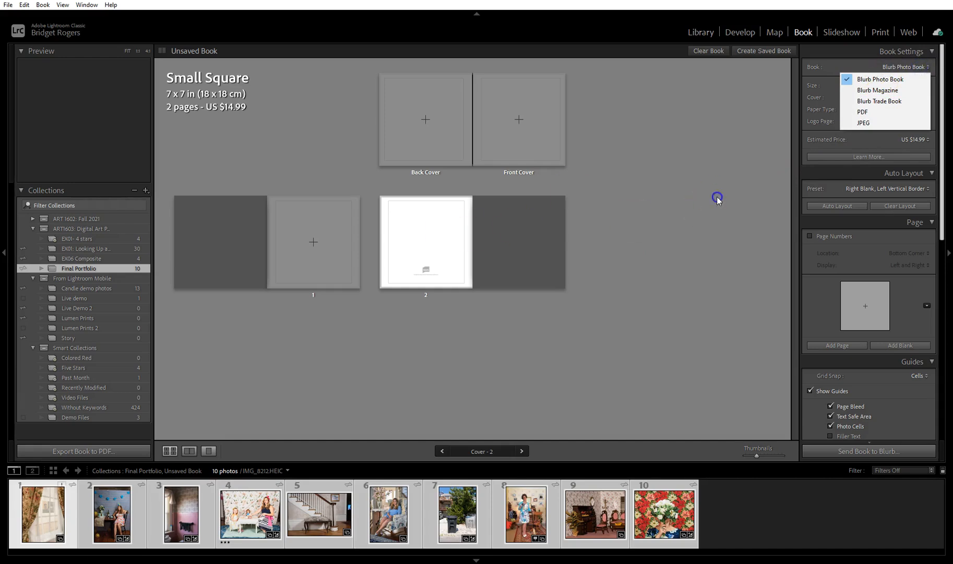
pyautogui.click(718, 197)
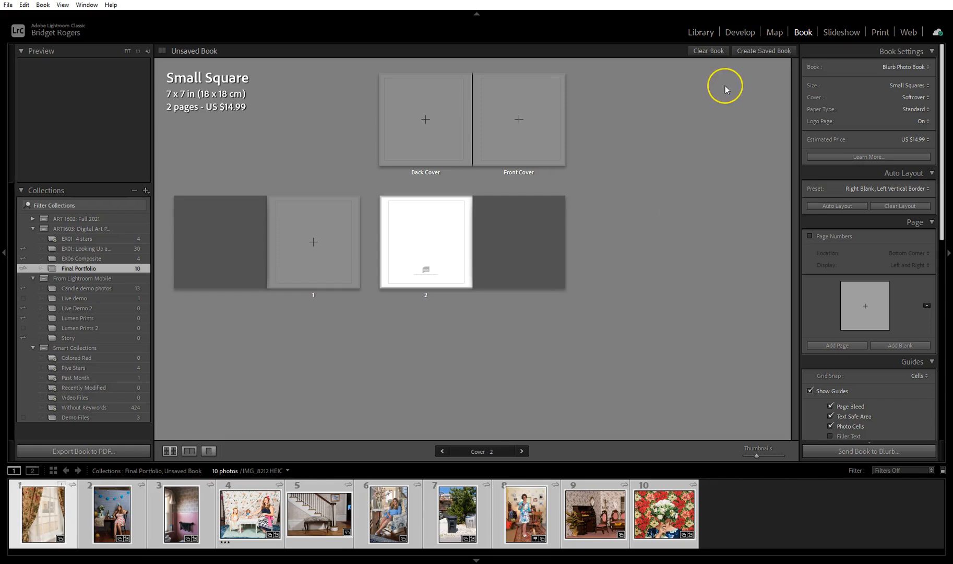
# Create a saved book named Final Portfolio inside the Final Portfolio collection, synced with Lightroom, and open it from the collections
pyautogui.click(772, 52)
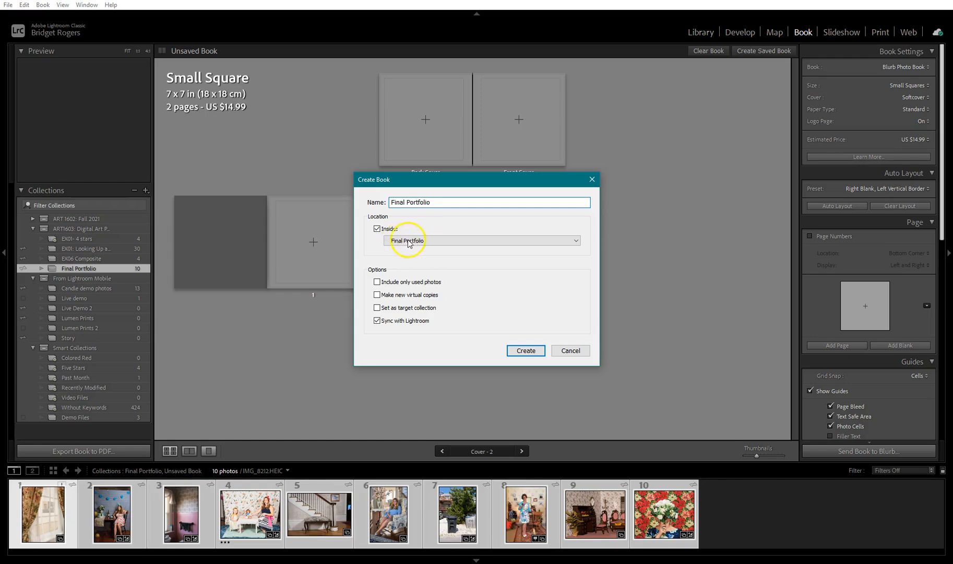
pyautogui.click(526, 350)
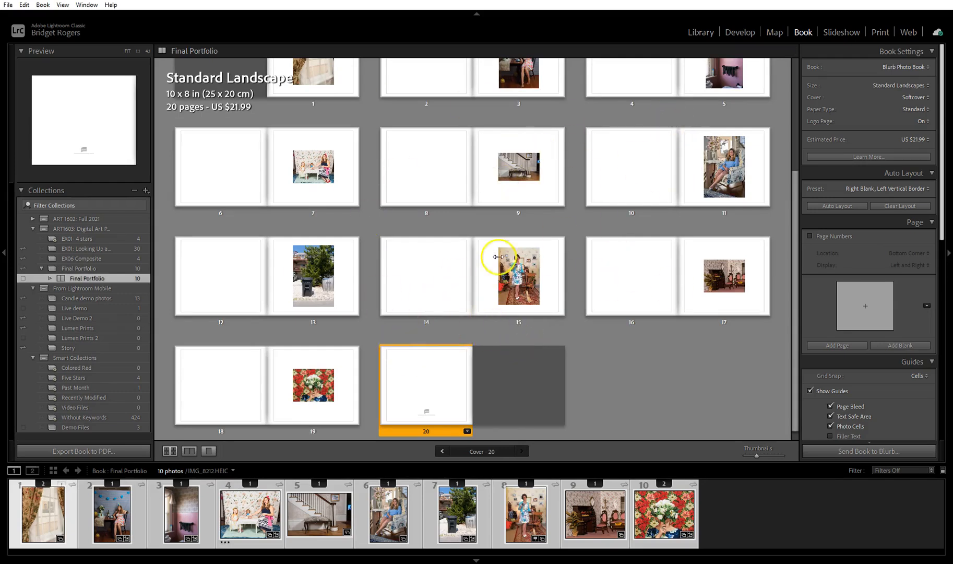
pyautogui.click(78, 269)
pyautogui.click(88, 282)
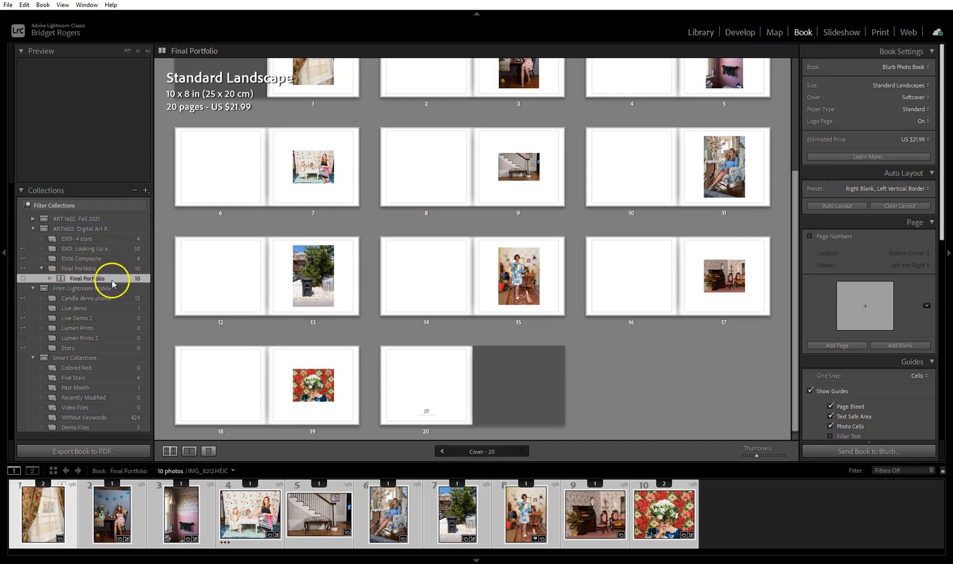
# Change the saved book's size to Small Squares, 7 x 7 in, with relayout, and dismiss the Creative Cloud notification
pyautogui.scroll(3, 651, 364)
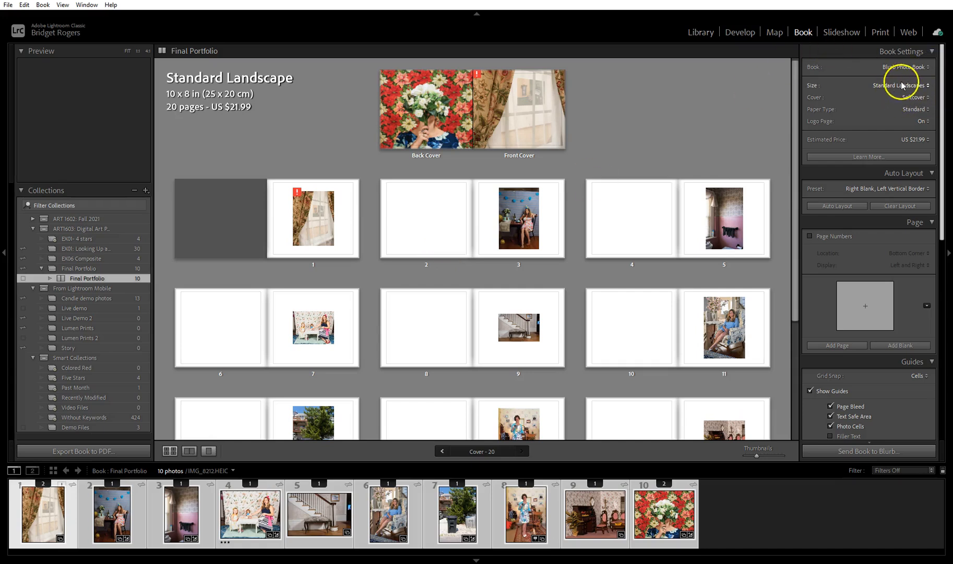
pyautogui.scroll(1, 671, 115)
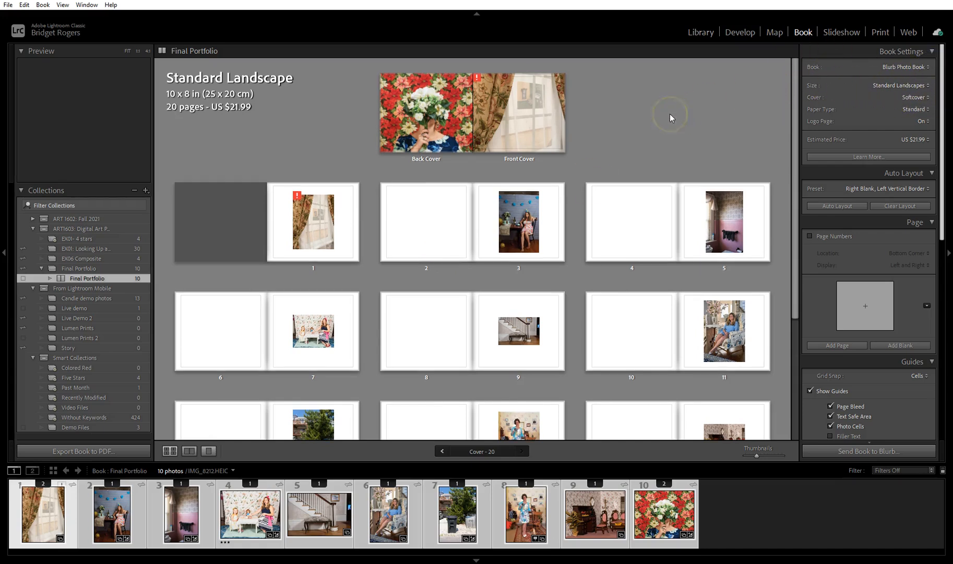
pyautogui.click(912, 87)
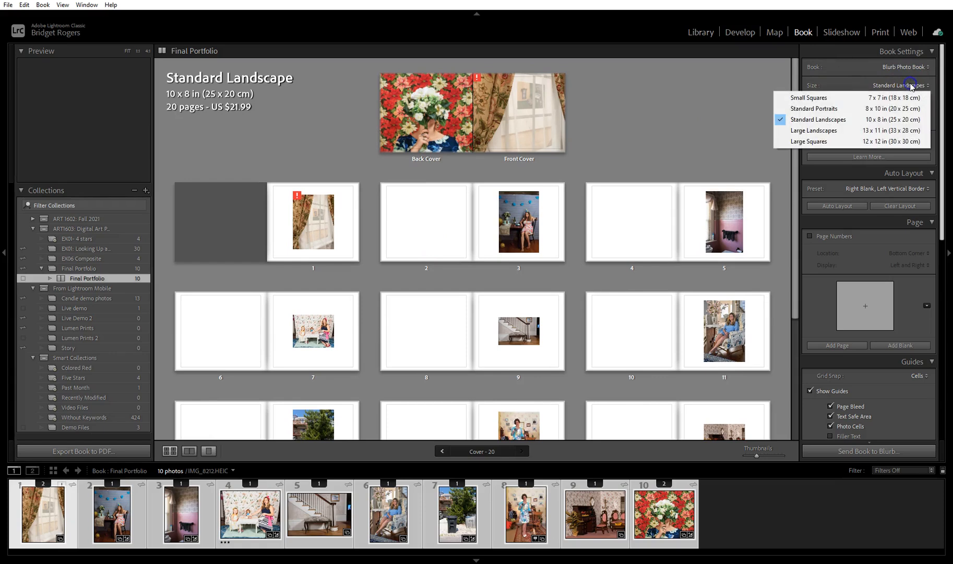
pyautogui.click(841, 95)
pyautogui.click(528, 300)
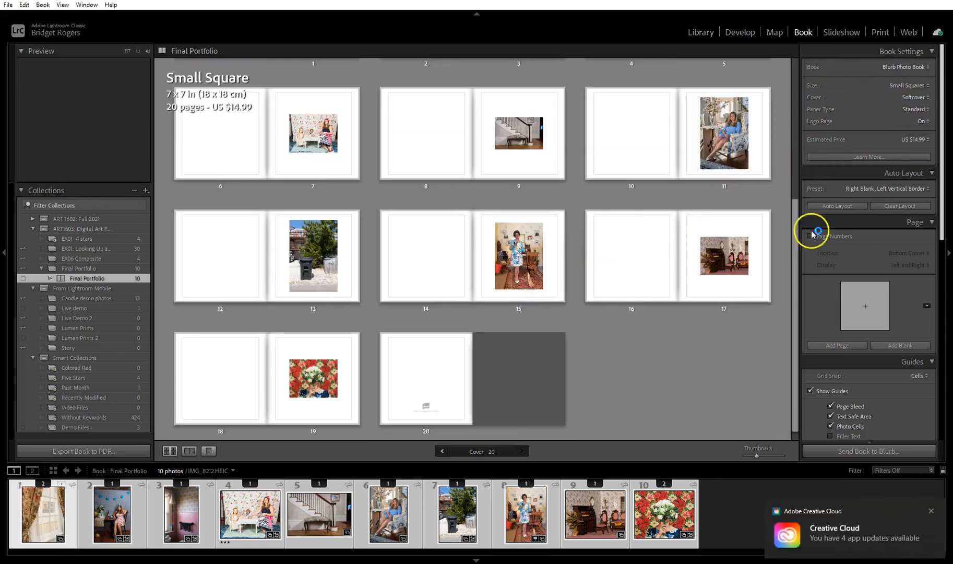
pyautogui.click(932, 510)
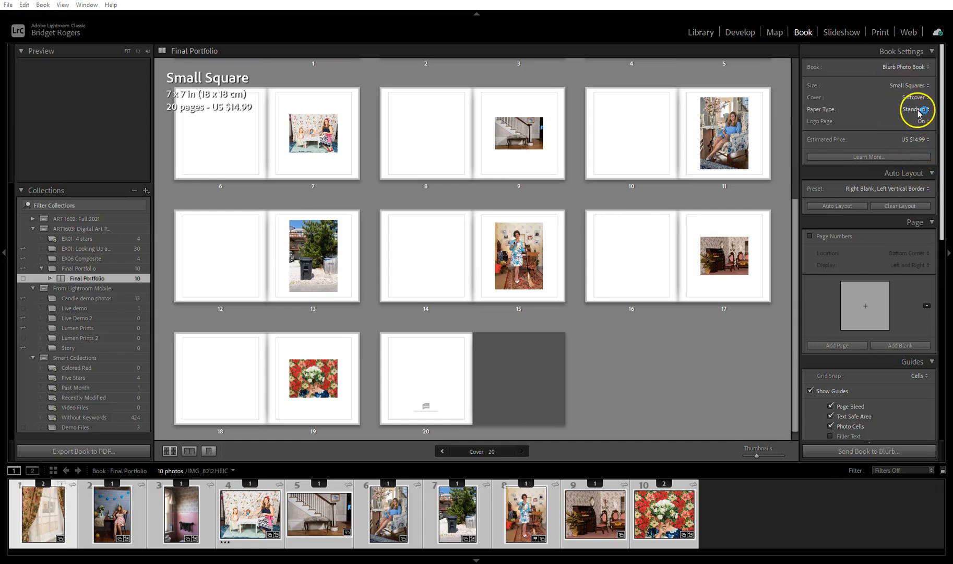
# Clear the saved book's layout and rebuild it automatically with the Left Blank, Right One Photo preset
pyautogui.scroll(2, 558, 288)
pyautogui.scroll(3, 558, 289)
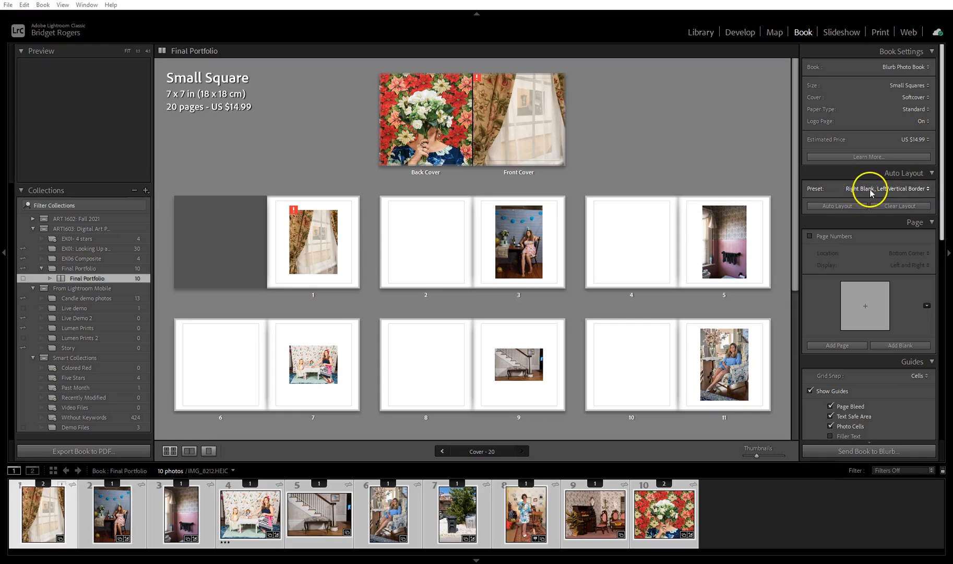
pyautogui.click(900, 206)
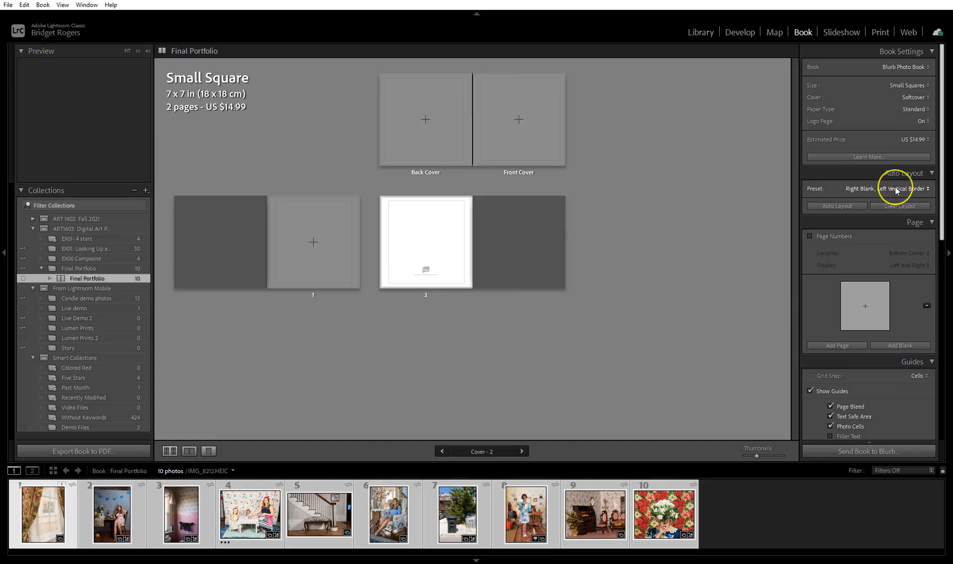
pyautogui.click(896, 190)
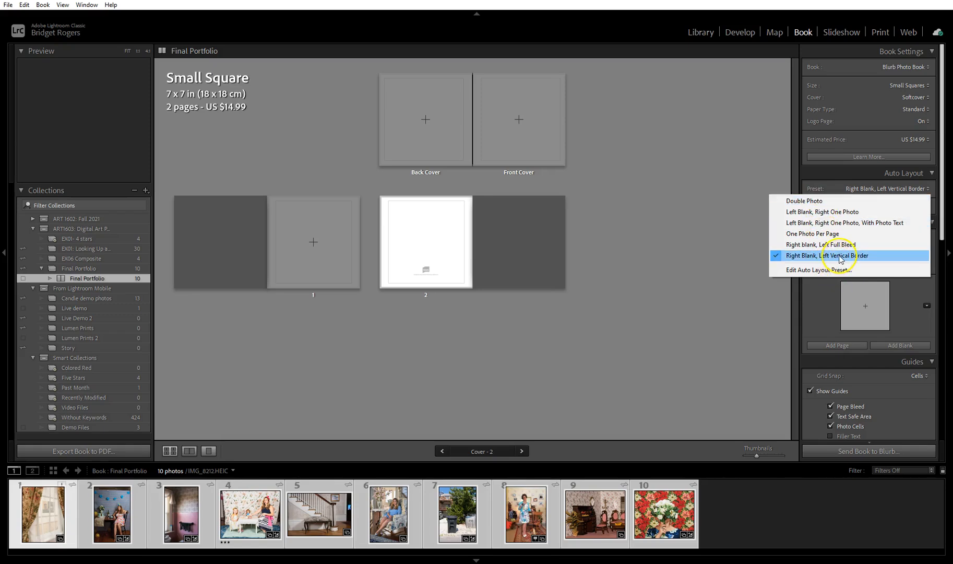
pyautogui.click(820, 212)
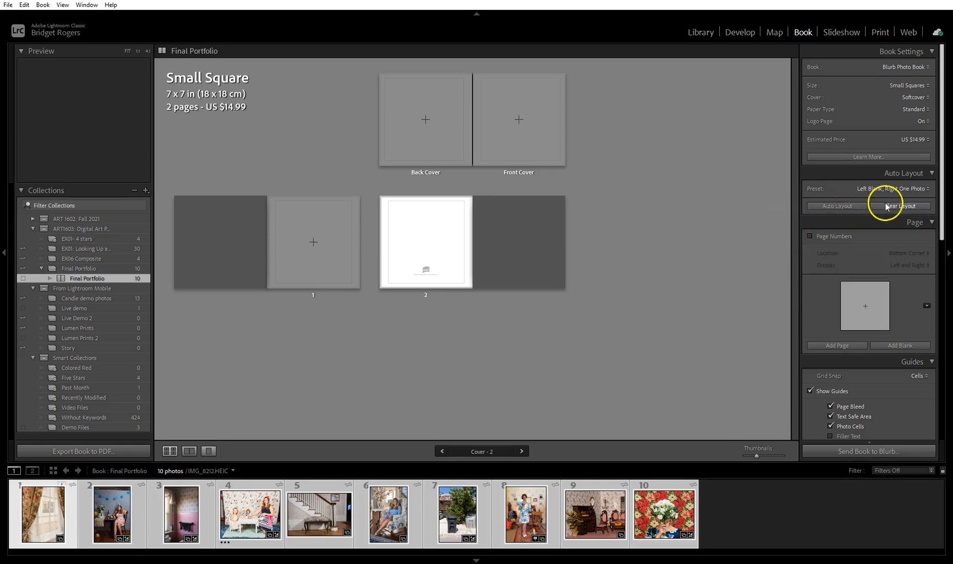
pyautogui.click(850, 208)
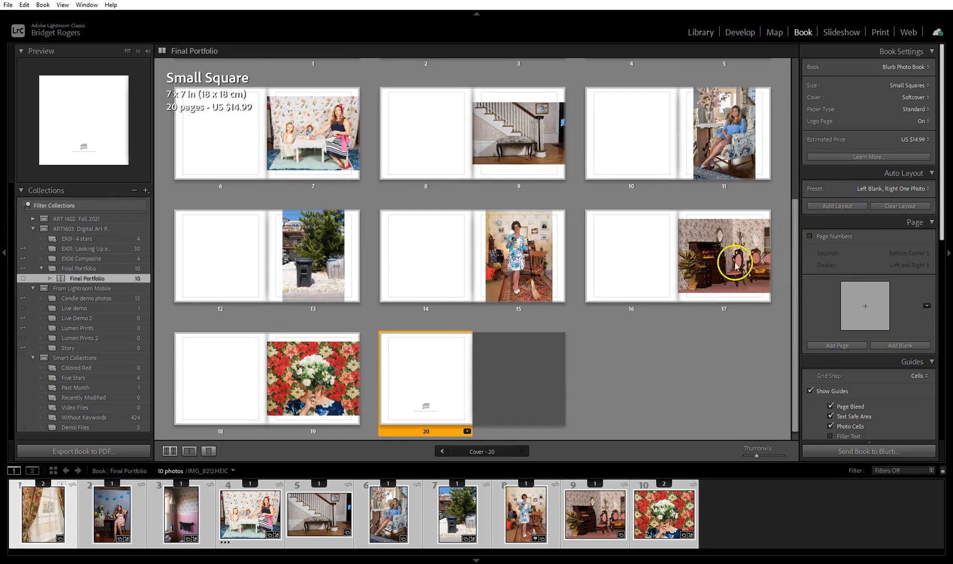
pyautogui.scroll(5, 548, 378)
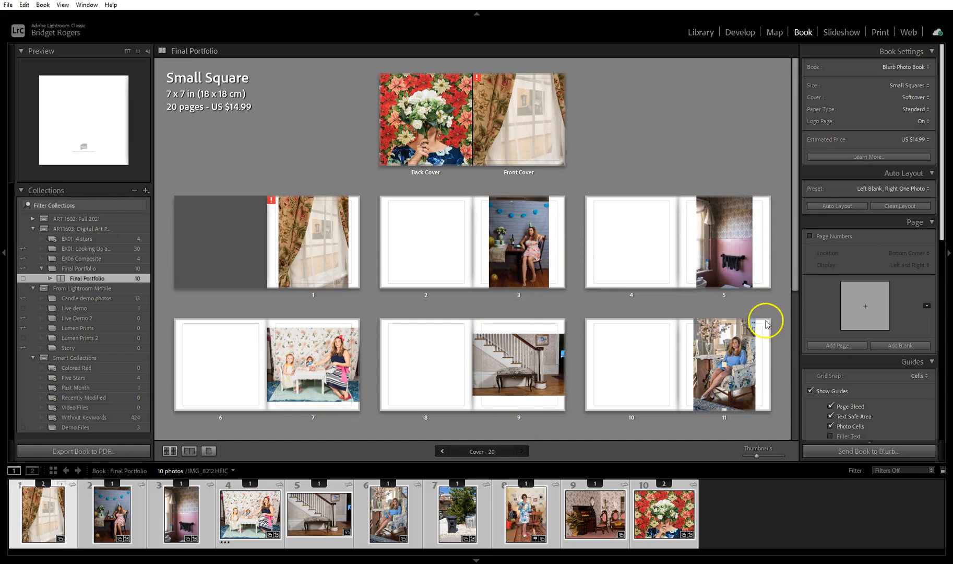
# Switch all the book's guides off and back on, and do the same with the Page Bleed guide alone
pyautogui.scroll(-2, 638, 152)
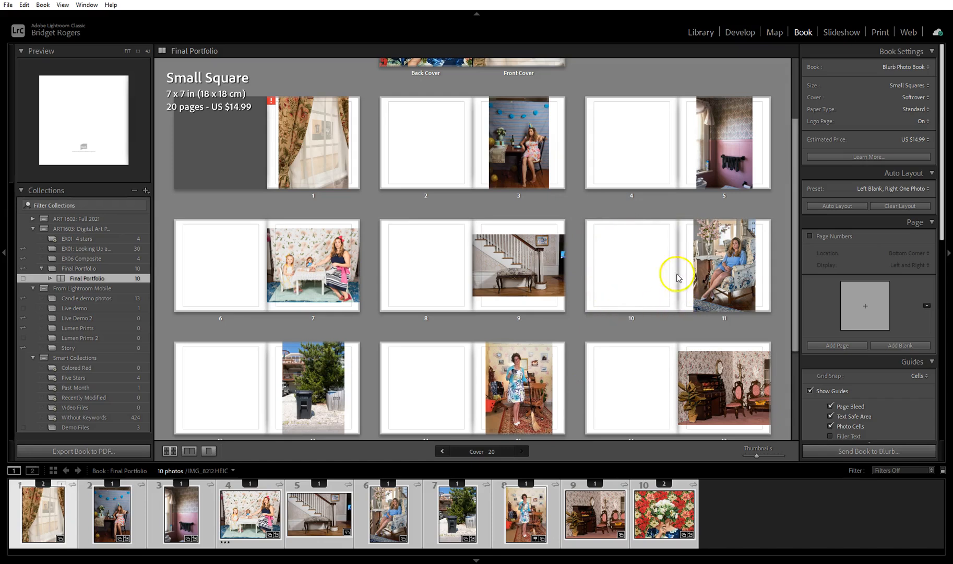
pyautogui.scroll(-2, 768, 266)
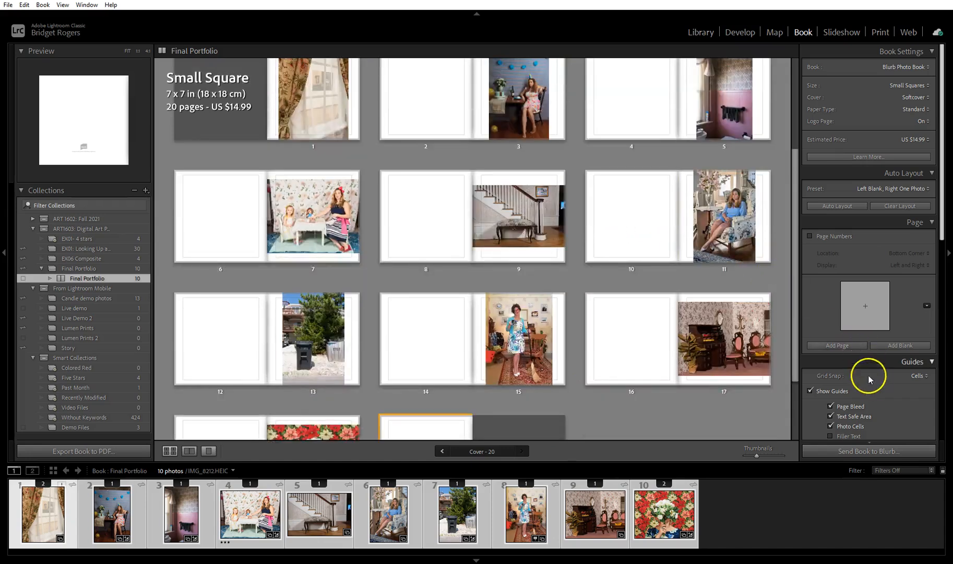
pyautogui.scroll(-2, 869, 380)
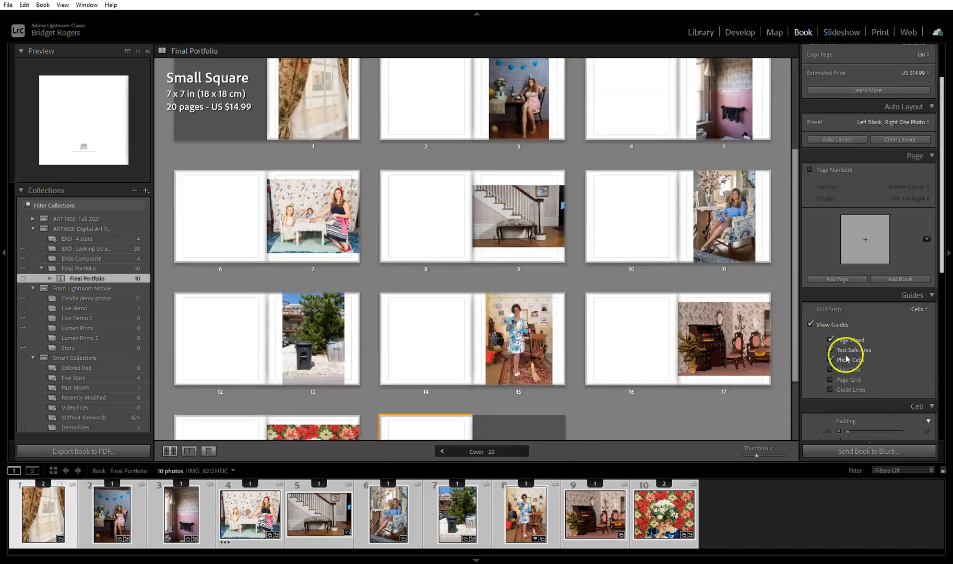
pyautogui.click(811, 325)
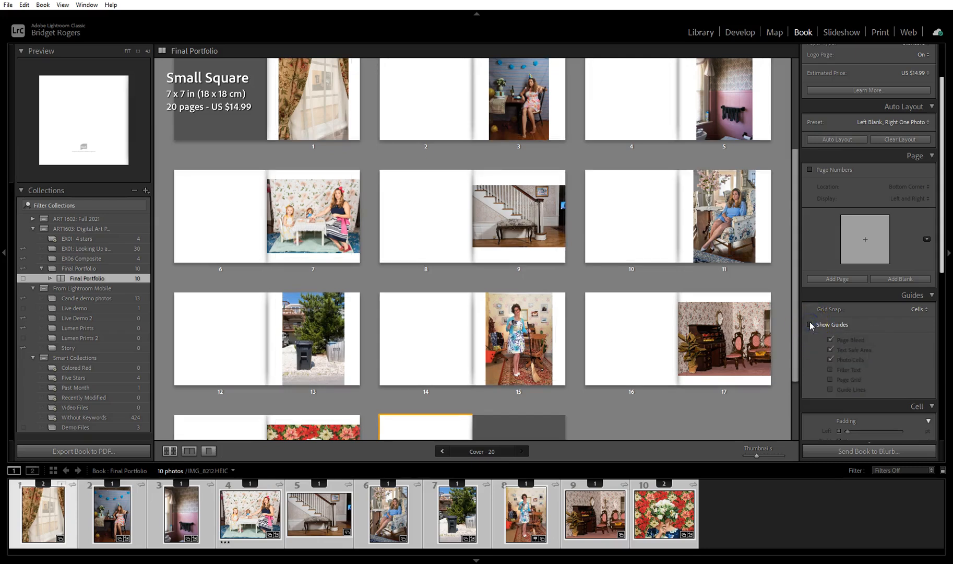
pyautogui.click(811, 324)
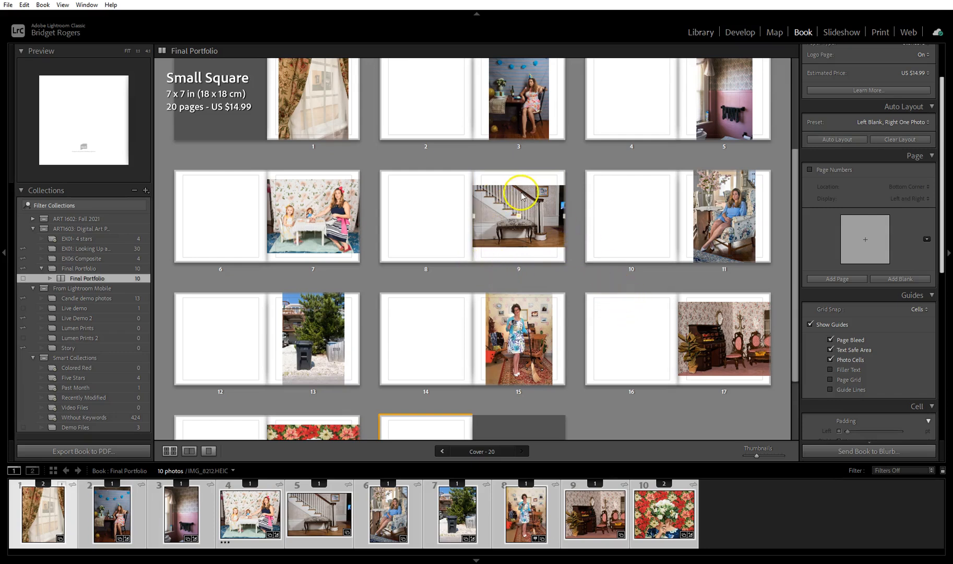
pyautogui.click(830, 340)
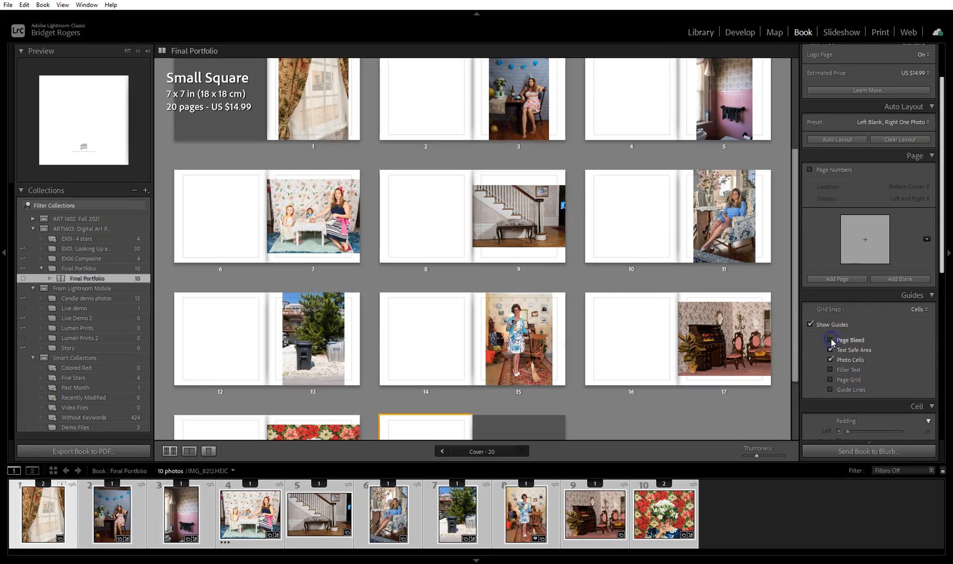
pyautogui.click(831, 339)
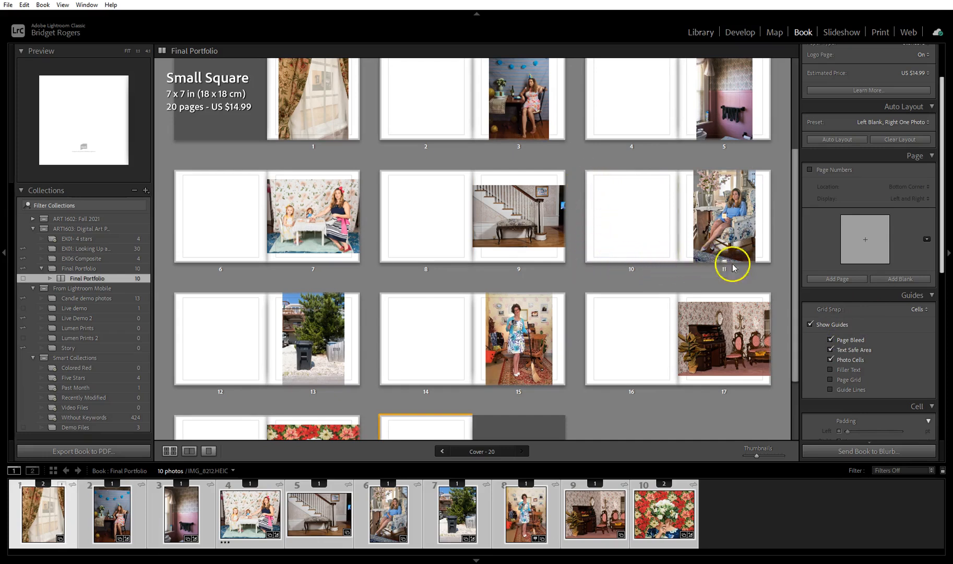
pyautogui.click(831, 340)
pyautogui.click(831, 340)
# Hide the Text Safe Area guide on the book pages
pyautogui.click(831, 350)
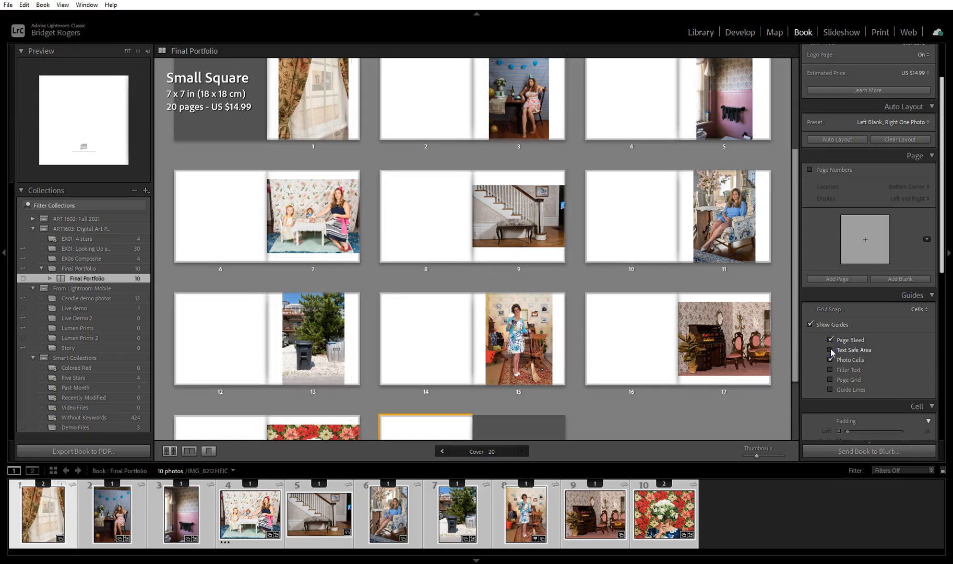
pyautogui.click(830, 350)
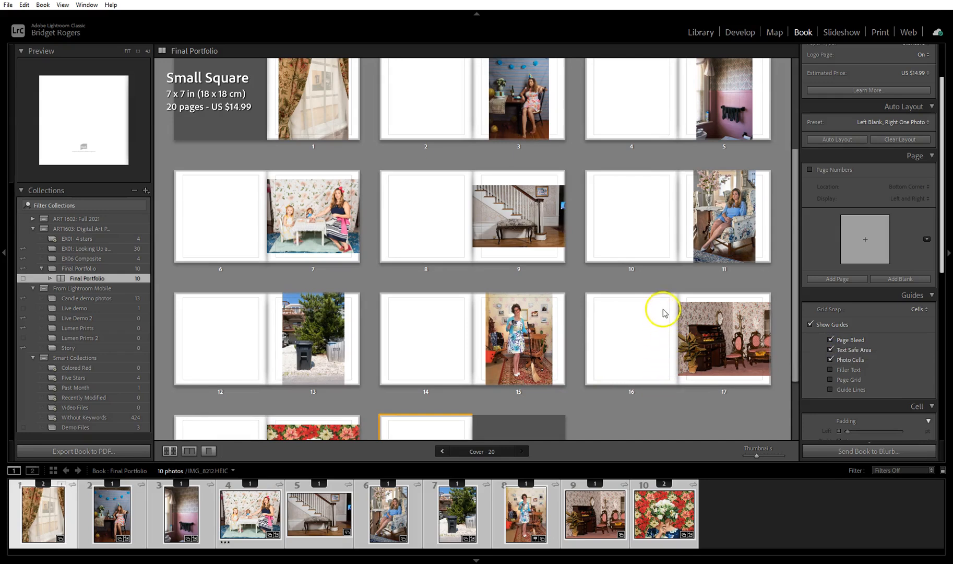
pyautogui.click(831, 350)
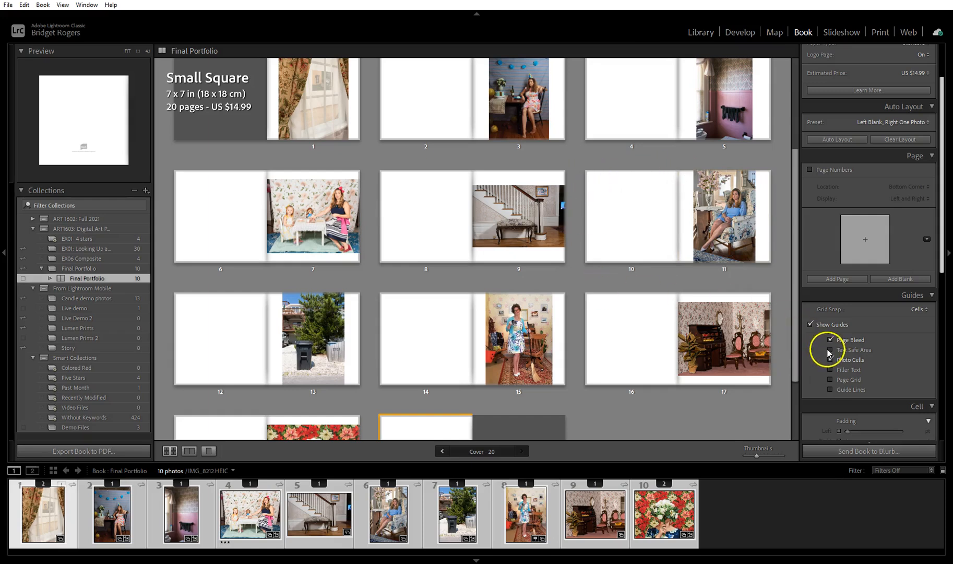
# Open the Left Blank, Right One Photo preset in the Auto Layout Preset Editor and keep its left pages set to Blank
pyautogui.scroll(2, 570, 242)
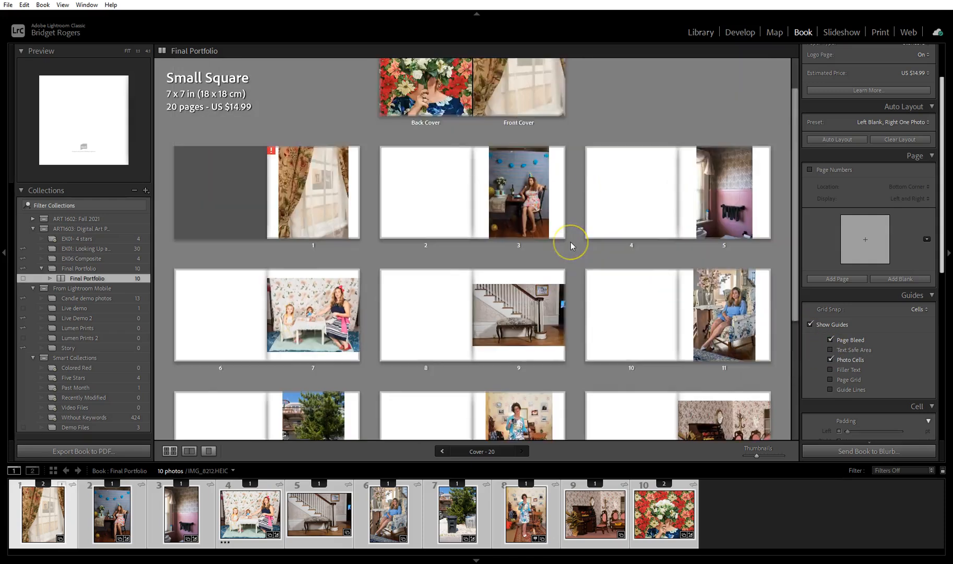
pyautogui.scroll(1, 571, 243)
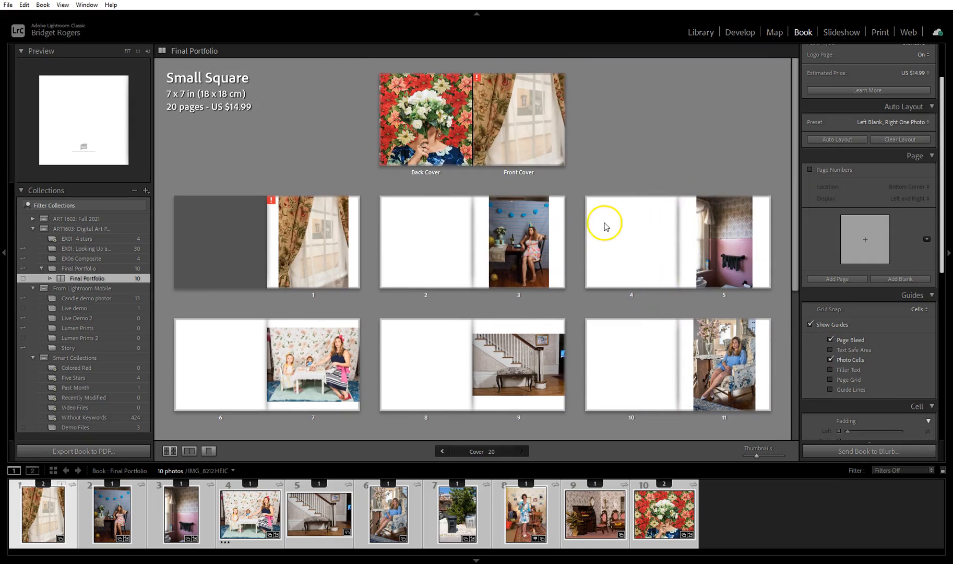
pyautogui.scroll(2, 894, 154)
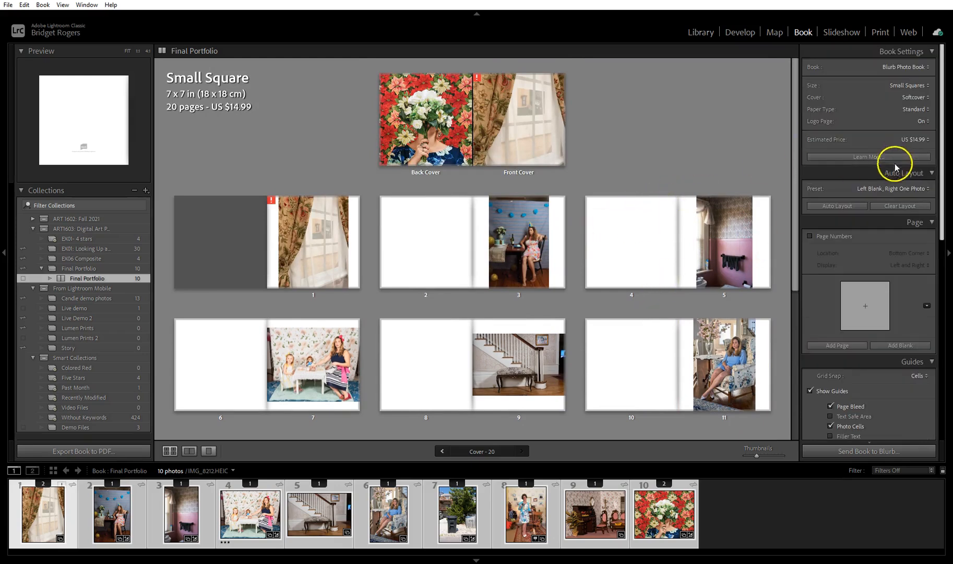
pyautogui.click(907, 190)
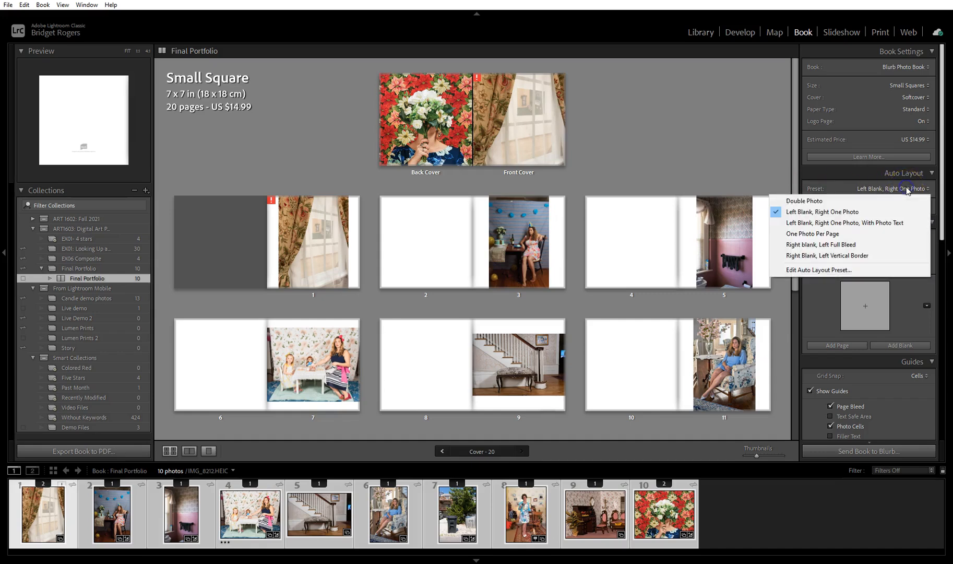
pyautogui.click(814, 271)
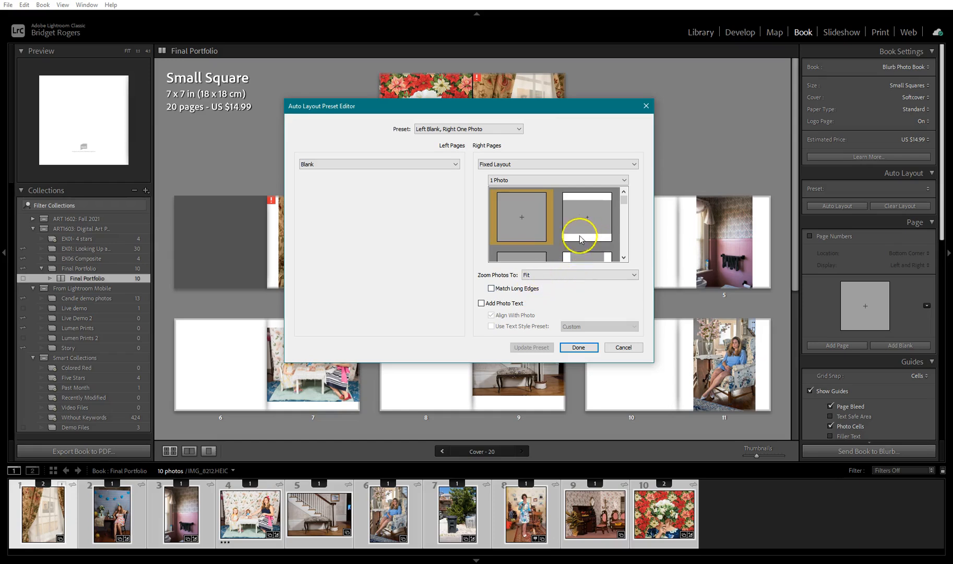
pyautogui.click(410, 166)
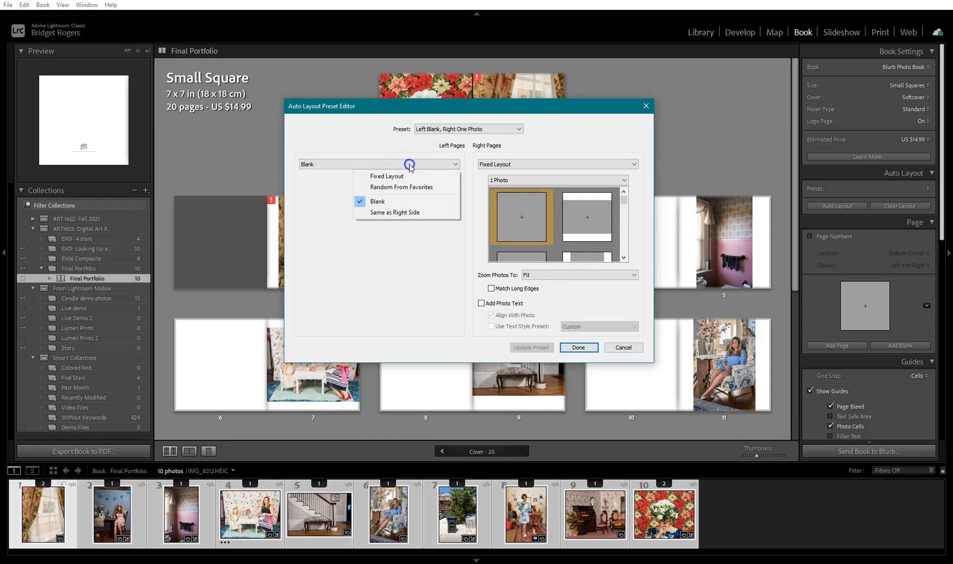
pyautogui.click(410, 166)
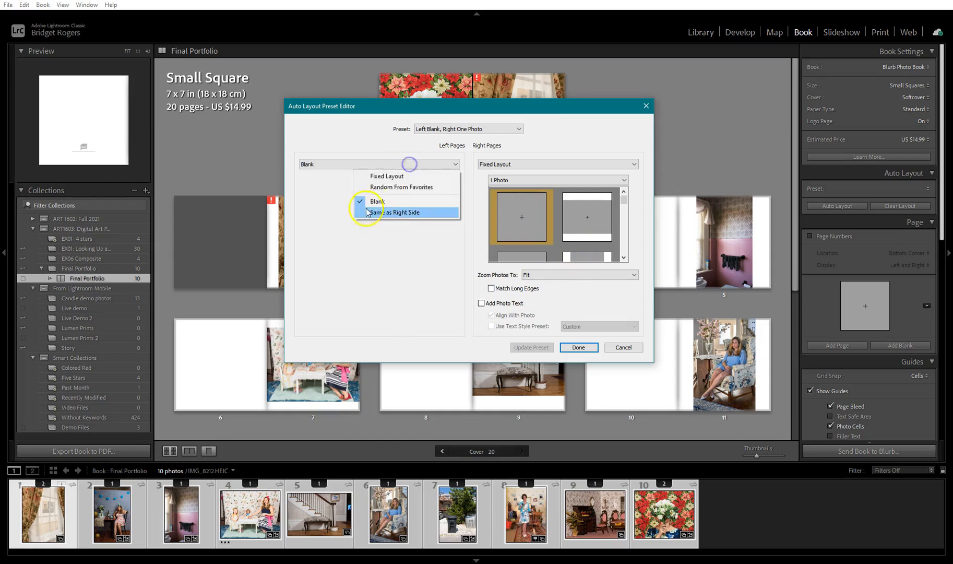
pyautogui.click(376, 202)
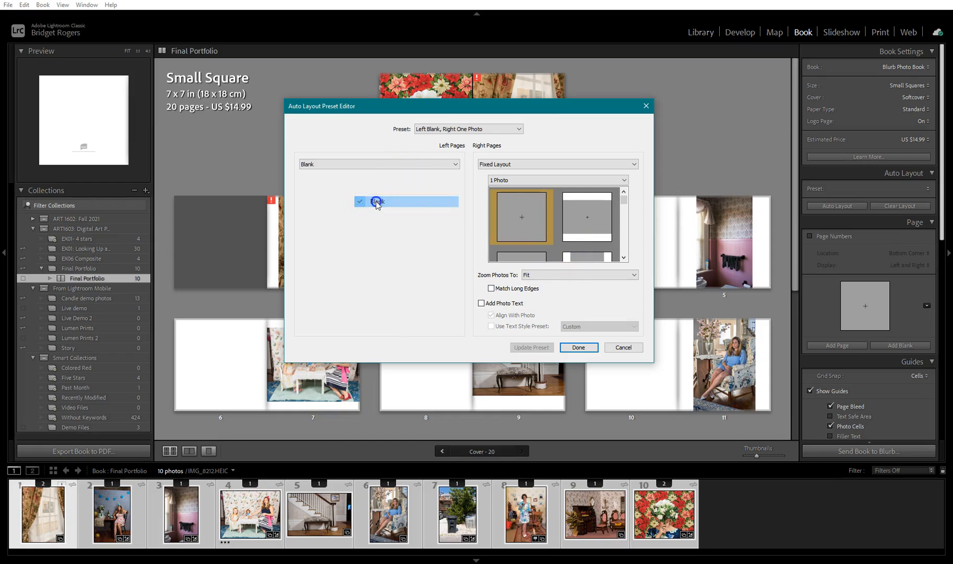
# Choose a fixed one-photo layout with a slightly portrait, centred photo cell and white borders for the preset's right pages
pyautogui.scroll(-4, 594, 241)
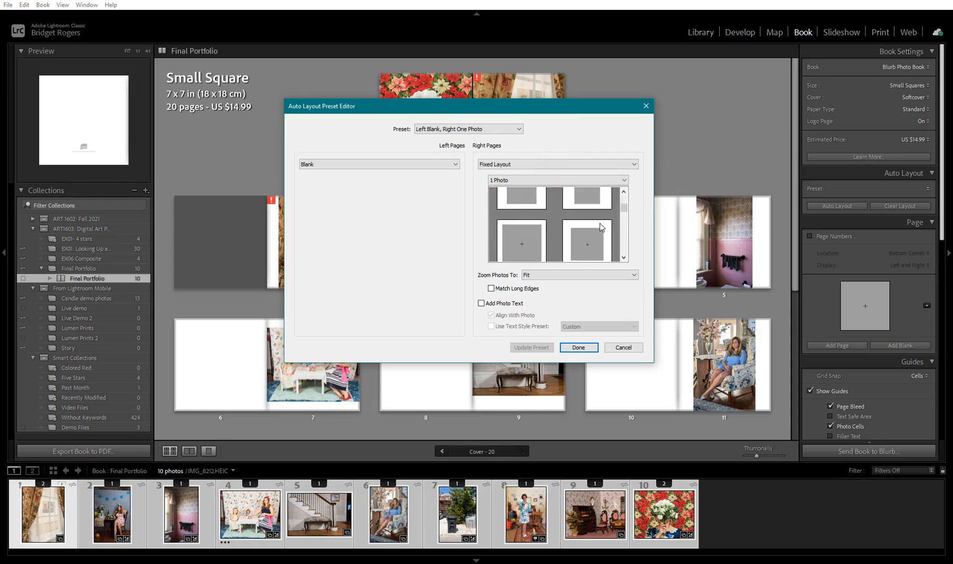
pyautogui.scroll(-1, 545, 239)
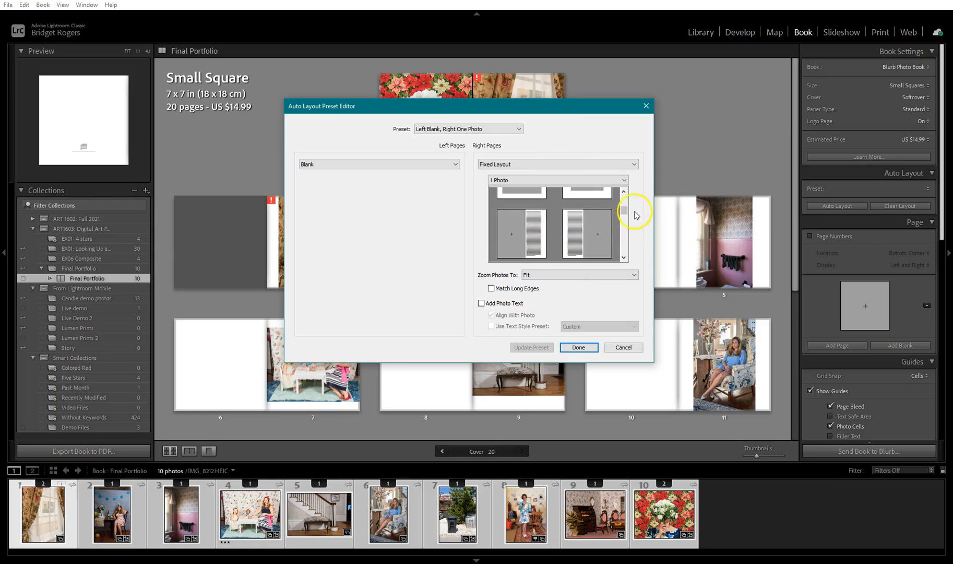
pyautogui.click(624, 193)
pyautogui.click(624, 194)
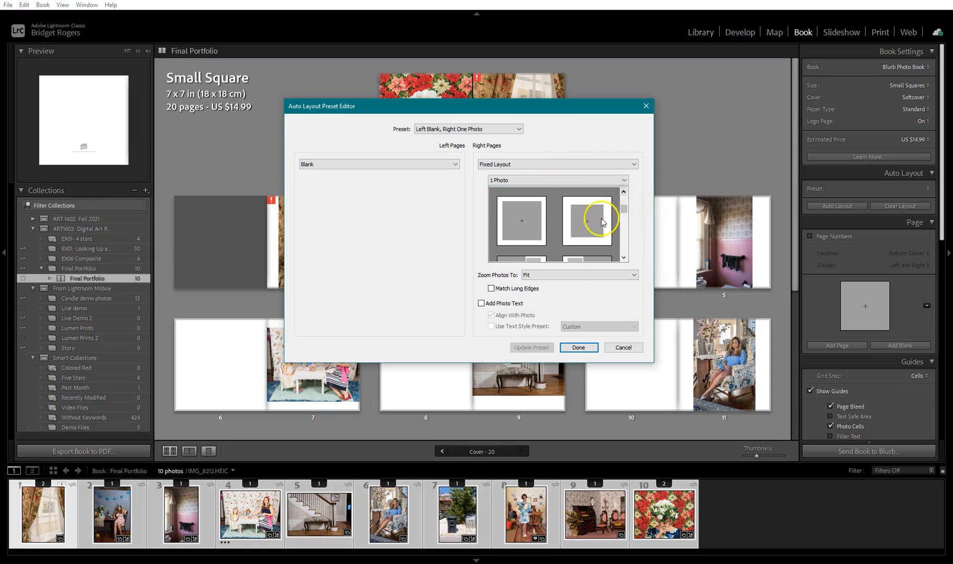
pyautogui.scroll(-3, 603, 219)
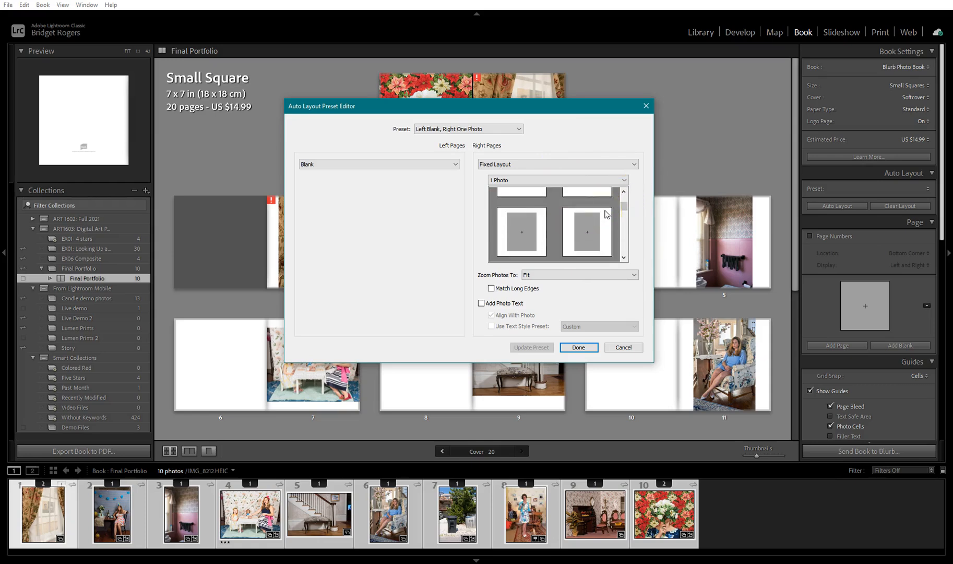
pyautogui.click(589, 230)
pyautogui.click(509, 239)
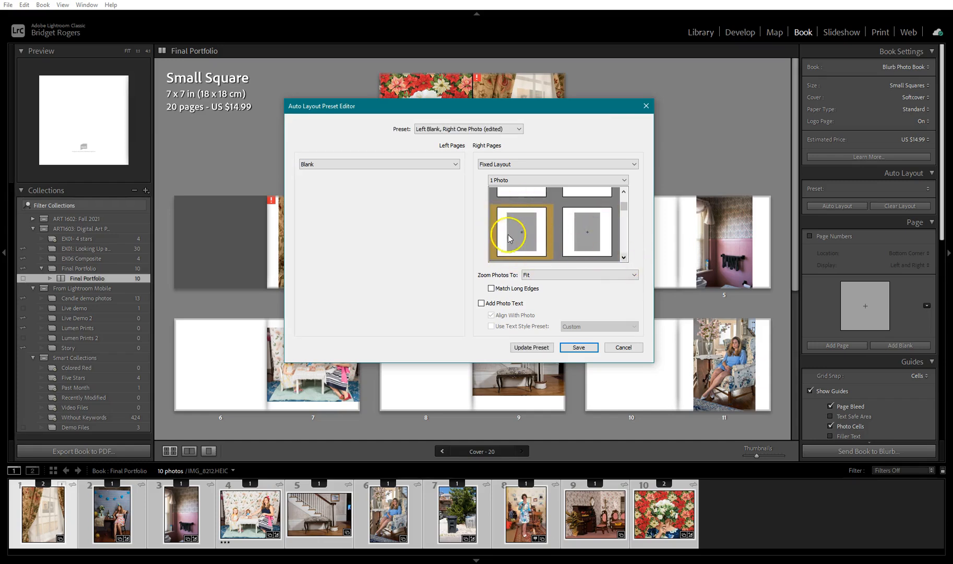
# Try zooming the right-page photos to Fill and return the setting to Fit
pyautogui.click(558, 282)
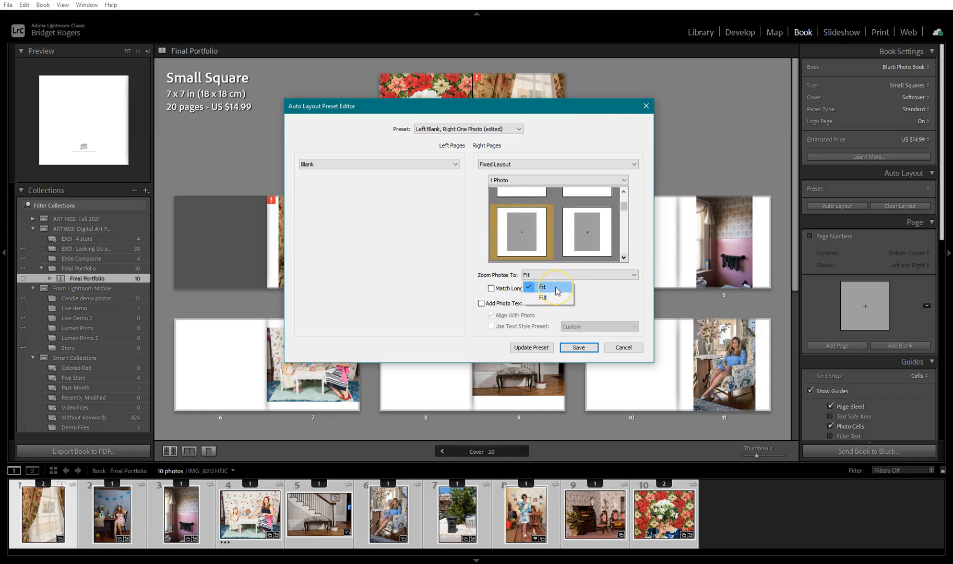
pyautogui.click(557, 288)
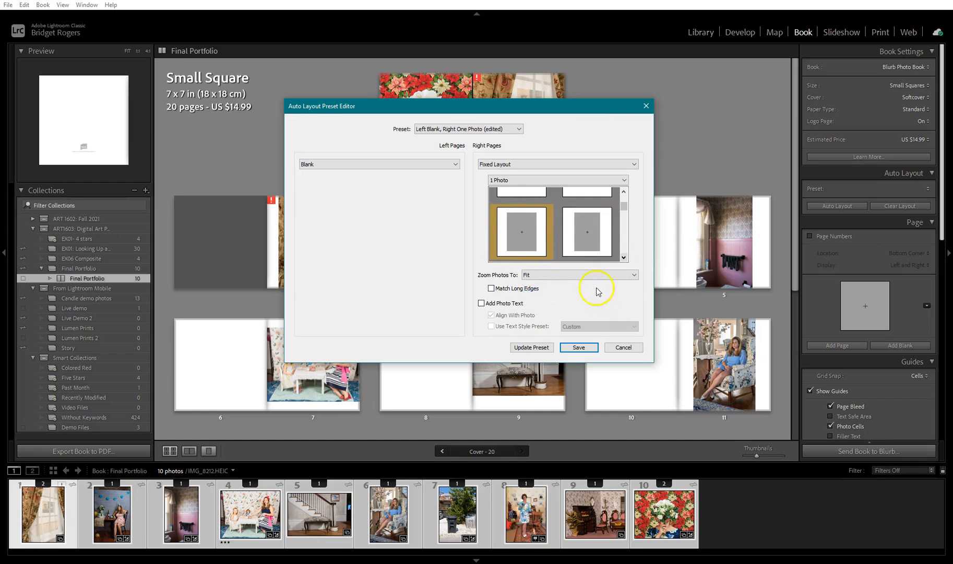
pyautogui.click(557, 298)
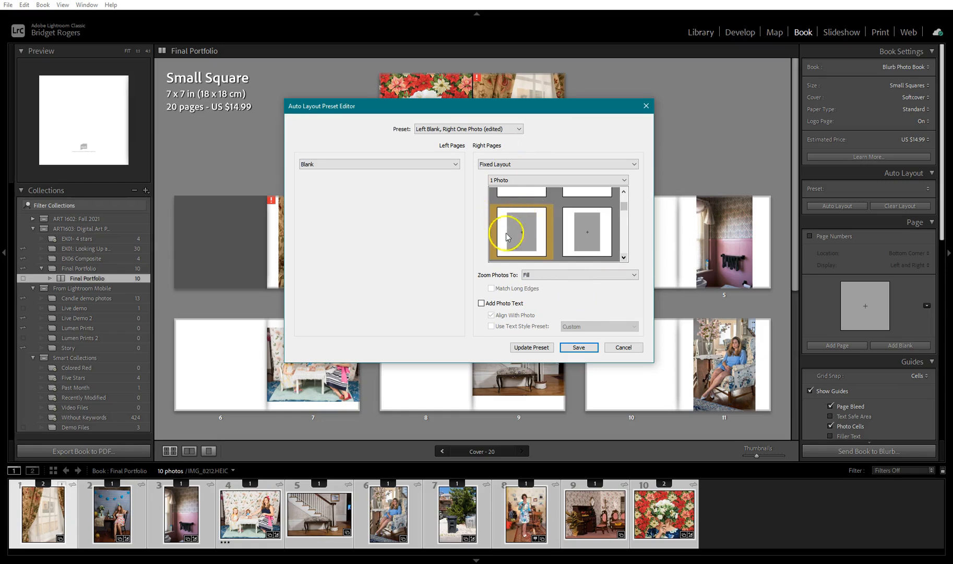
pyautogui.click(553, 275)
pyautogui.click(555, 286)
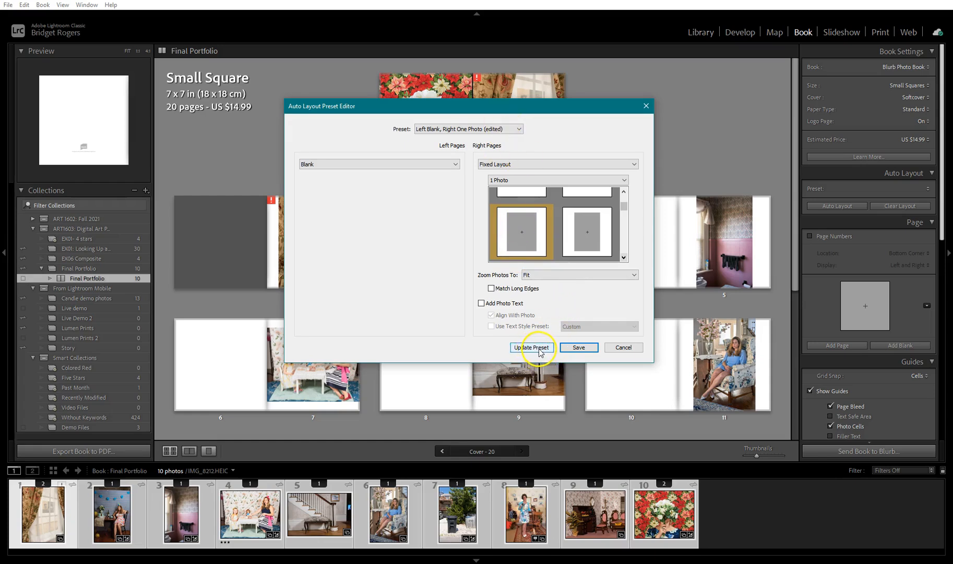
# Save the edited layout settings as a new preset named Left Blank, Right Bordered V2 and finish editing presets
pyautogui.click(516, 130)
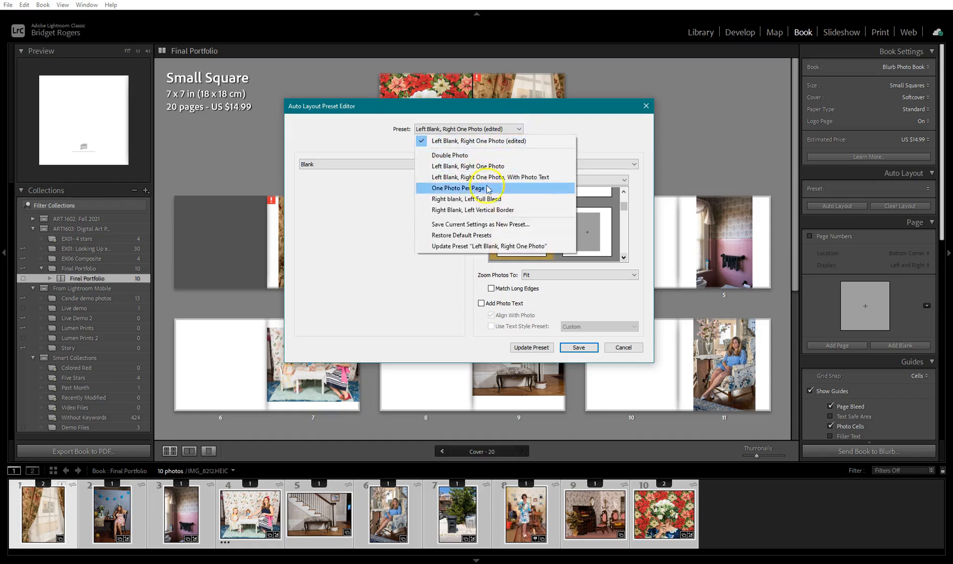
pyautogui.click(485, 227)
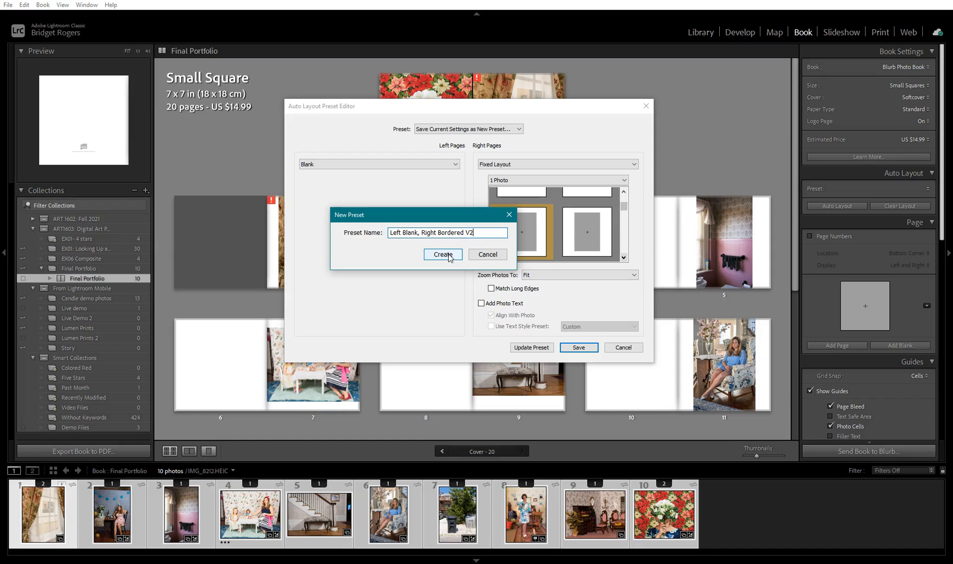
pyautogui.click(443, 255)
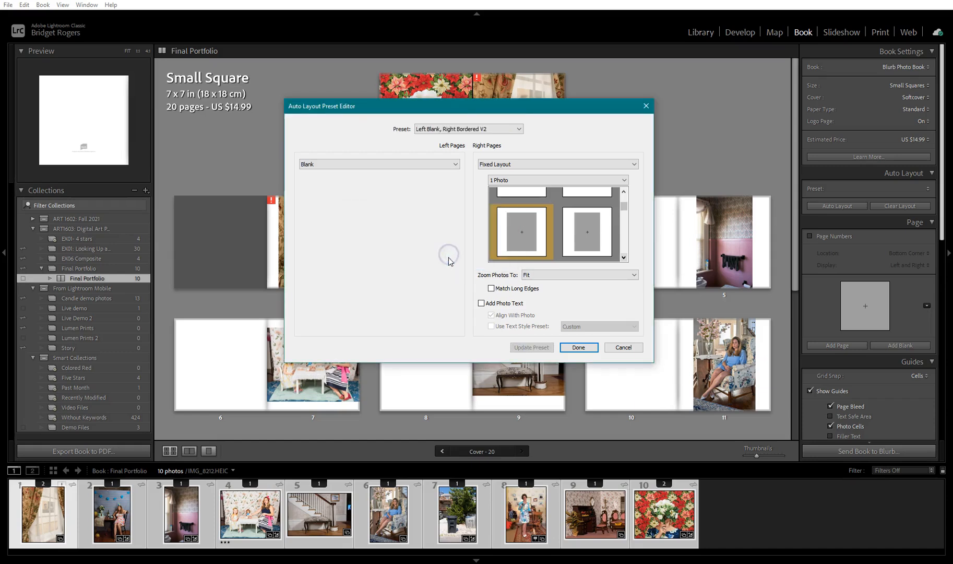
pyautogui.click(578, 348)
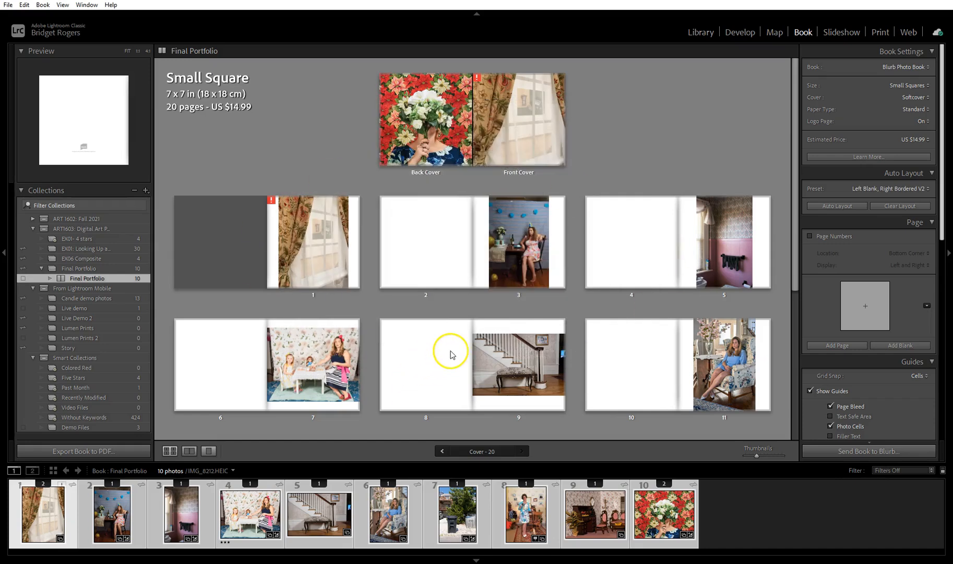
# Clear the book's layout, rebuild it automatically with the Left Blank, Right Bordered V2 preset, and review the pages
pyautogui.click(903, 207)
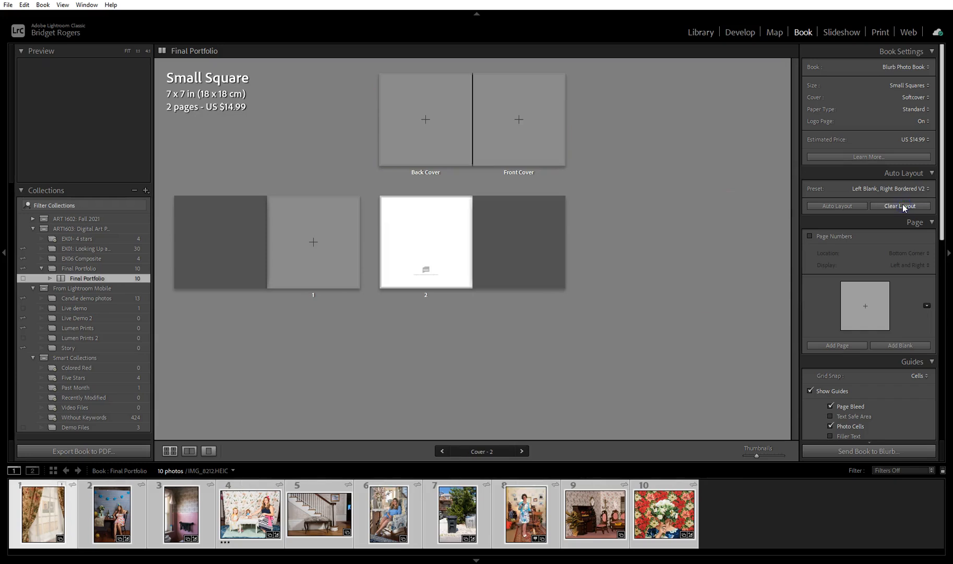
pyautogui.click(836, 207)
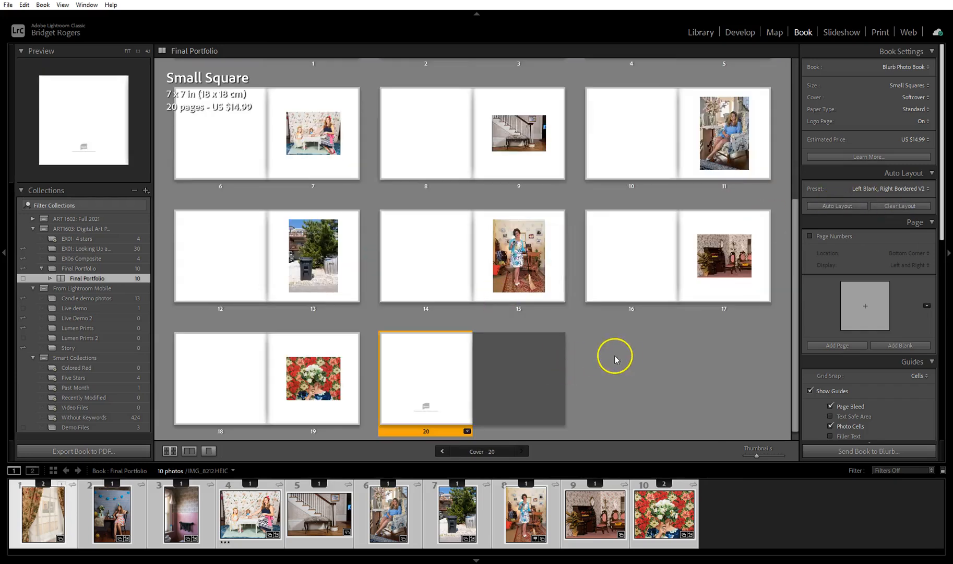
pyautogui.scroll(4, 728, 375)
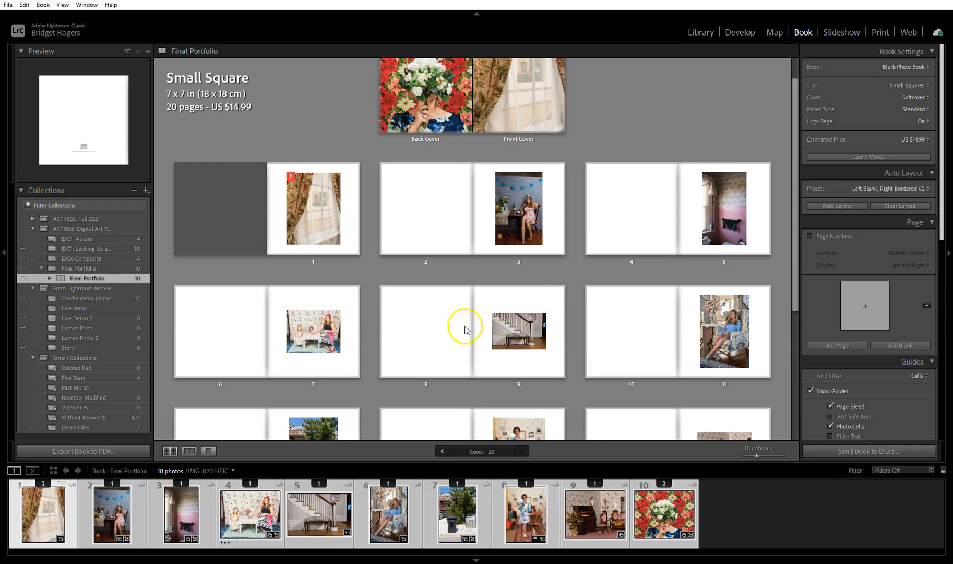
pyautogui.scroll(-1, 540, 332)
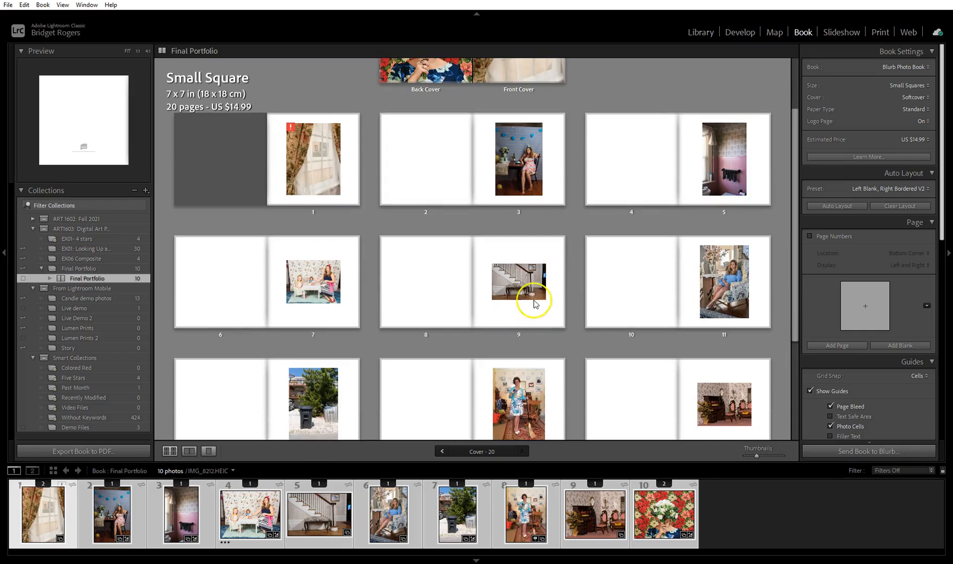
# Change page 9 to a one-photo layout with a centred landscape photo cell and white borders
pyautogui.click(549, 315)
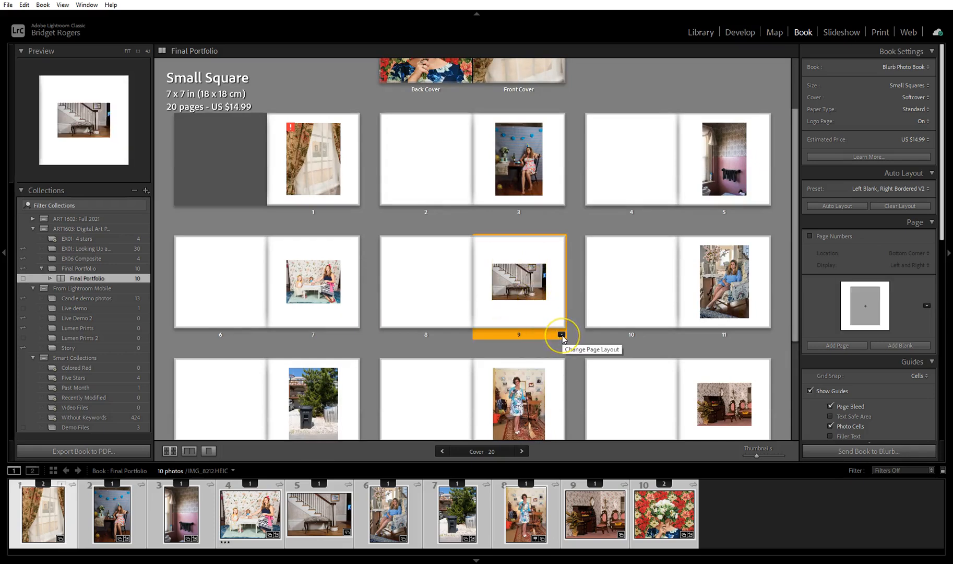
pyautogui.click(561, 334)
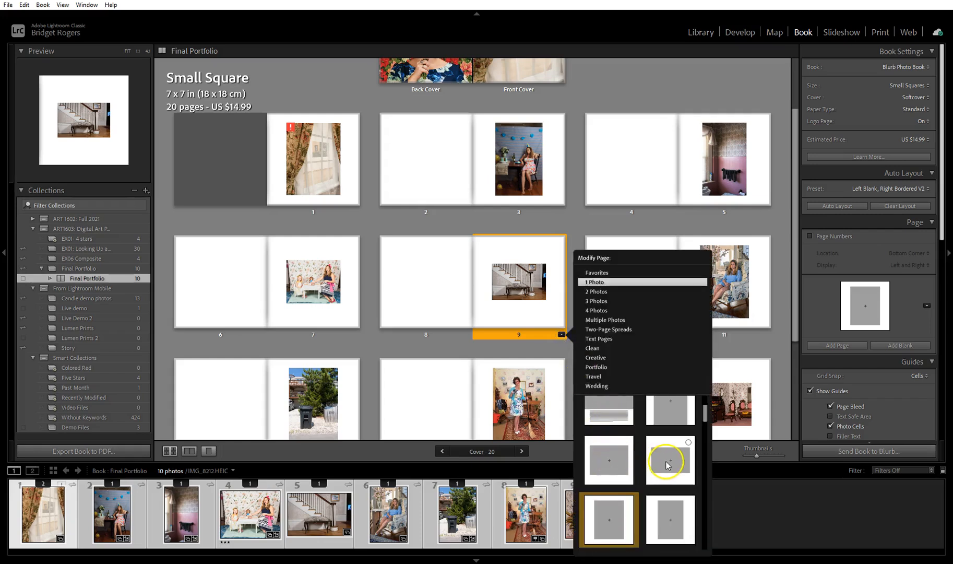
pyautogui.click(611, 520)
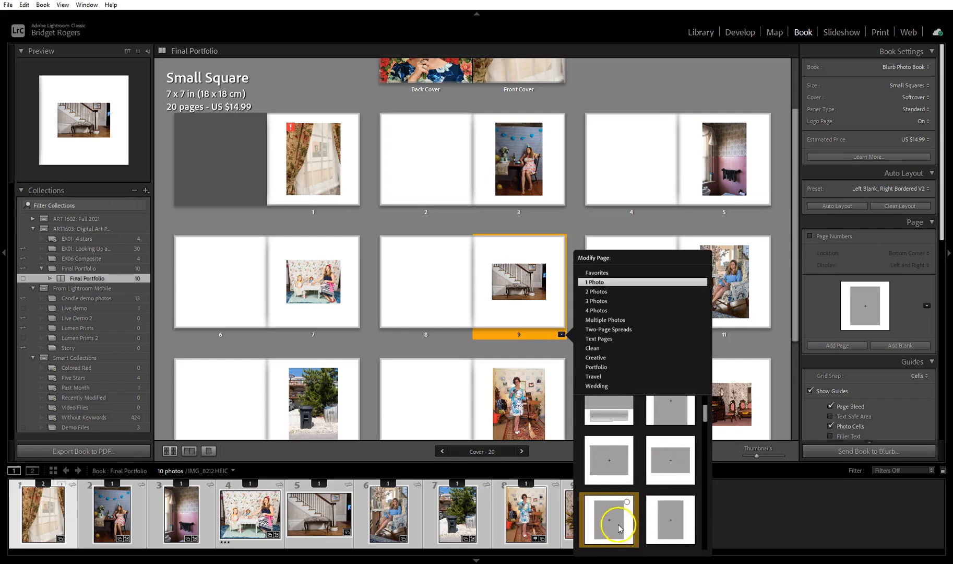
pyautogui.click(666, 473)
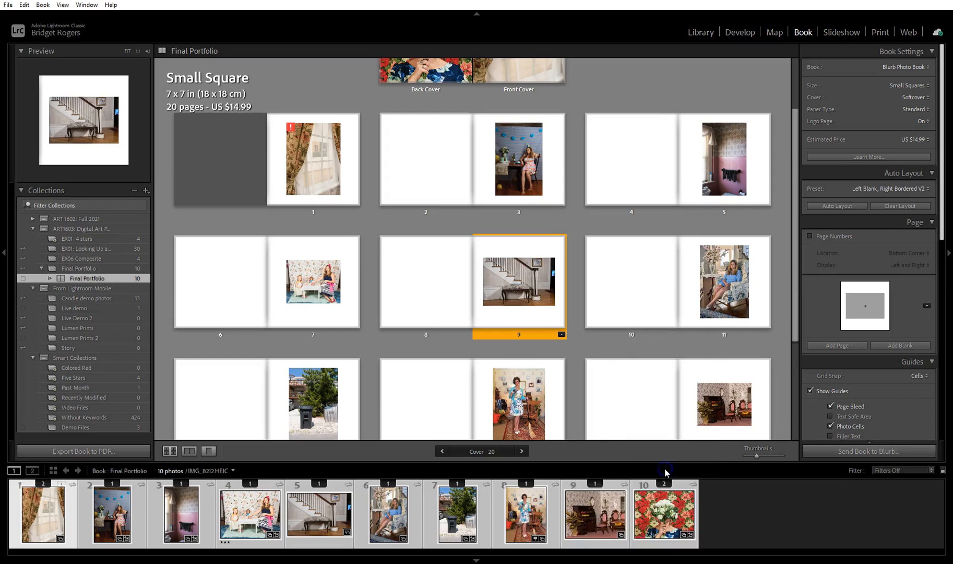
pyautogui.click(602, 340)
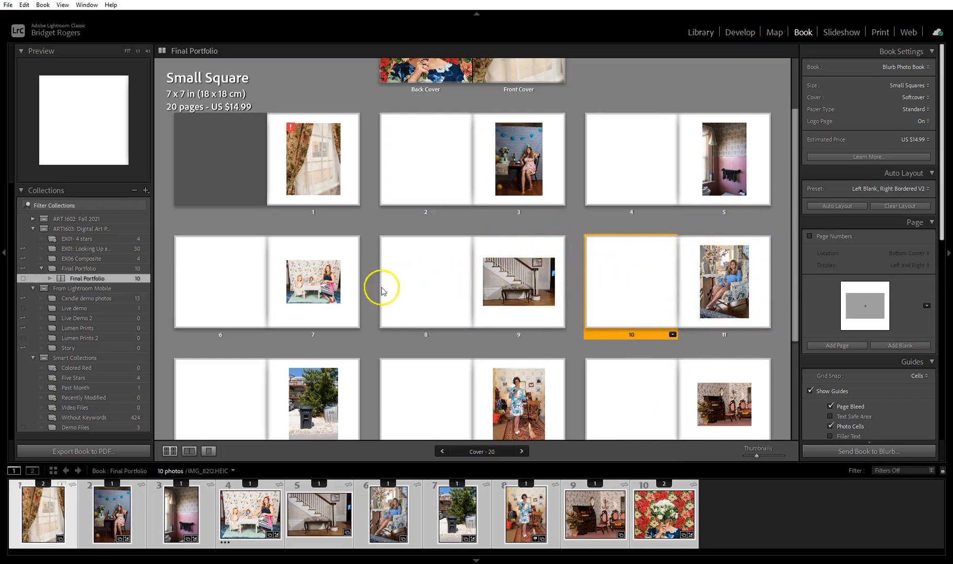
# Try the same centred landscape one-photo layout as page 9 on page 7
pyautogui.click(333, 314)
pyautogui.click(356, 334)
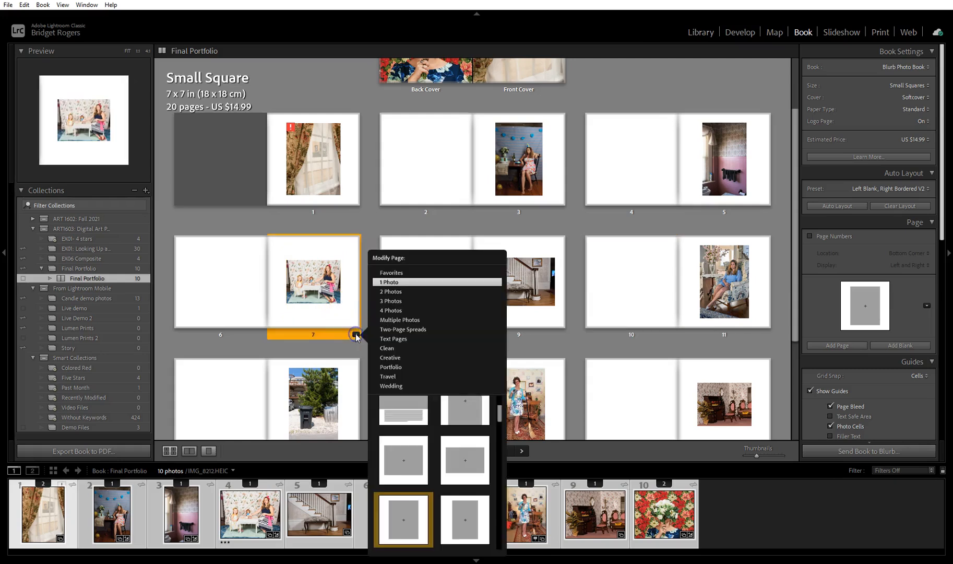
pyautogui.click(474, 470)
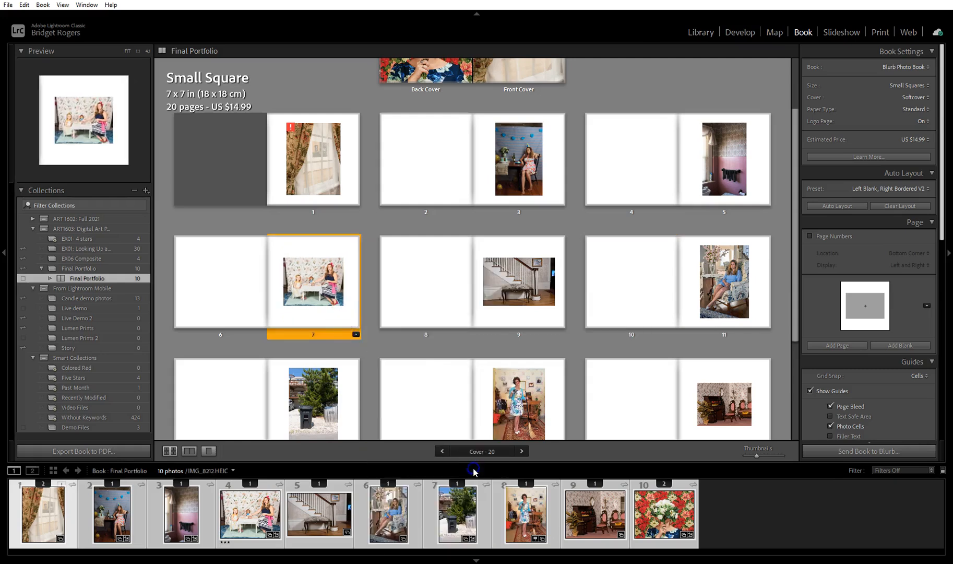
pyautogui.scroll(-1, 372, 280)
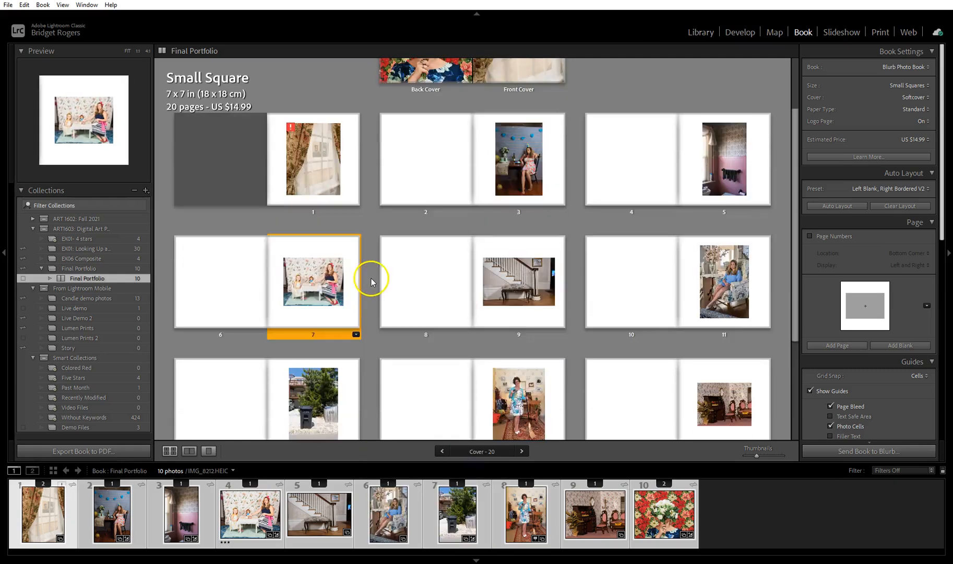
pyautogui.click(356, 334)
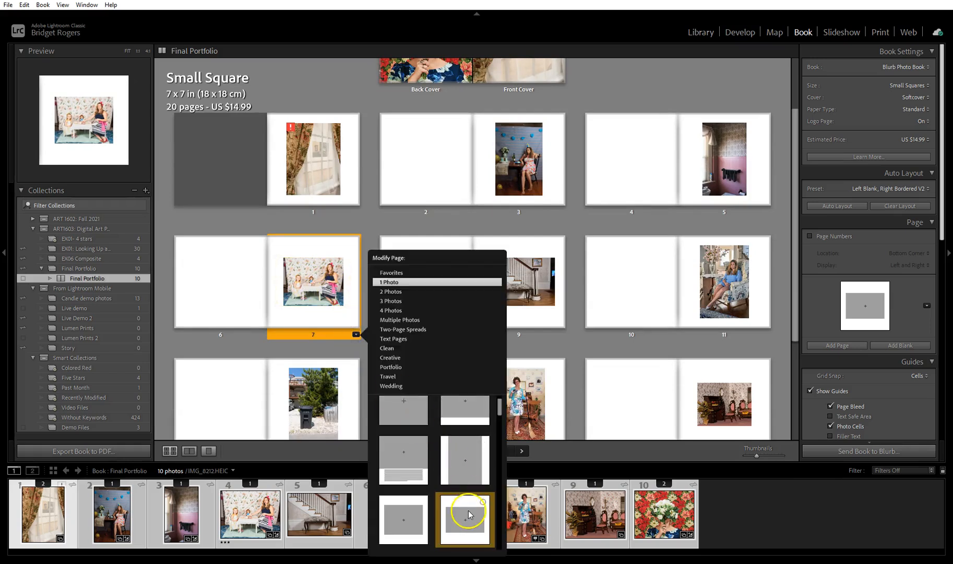
pyautogui.click(466, 512)
pyautogui.click(314, 288)
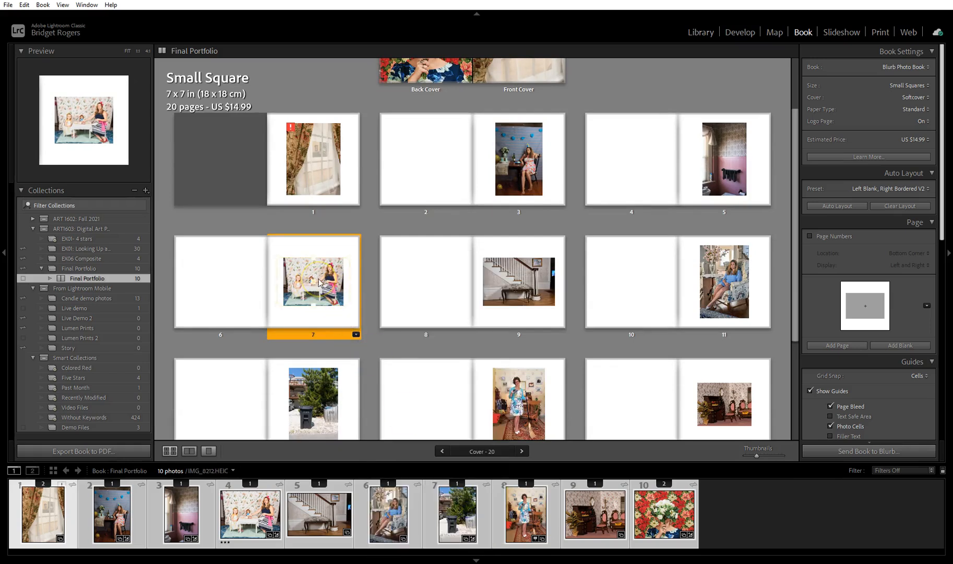
pyautogui.click(378, 355)
pyautogui.click(363, 224)
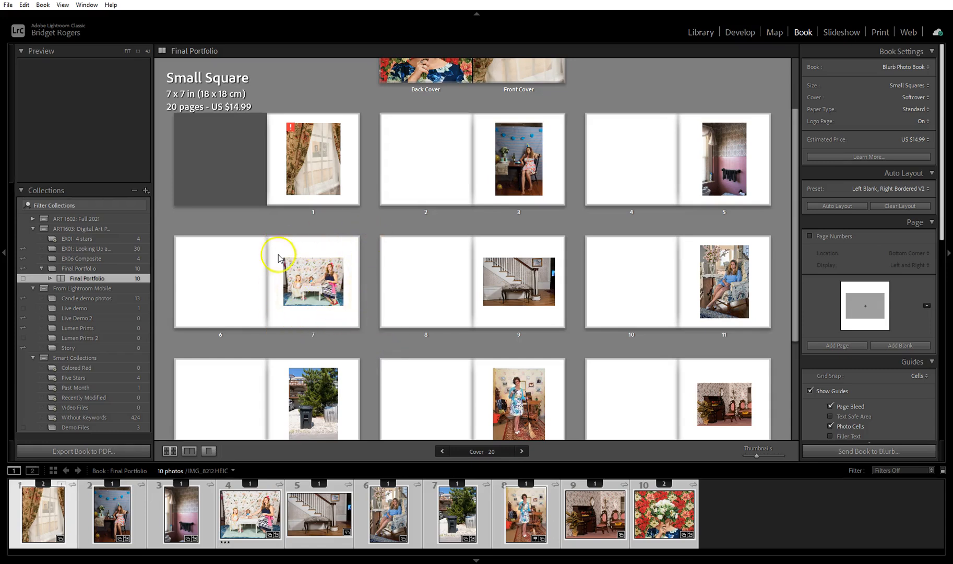
# Give page 7 the one-photo layout with the slightly larger centred landscape cell
pyautogui.click(352, 322)
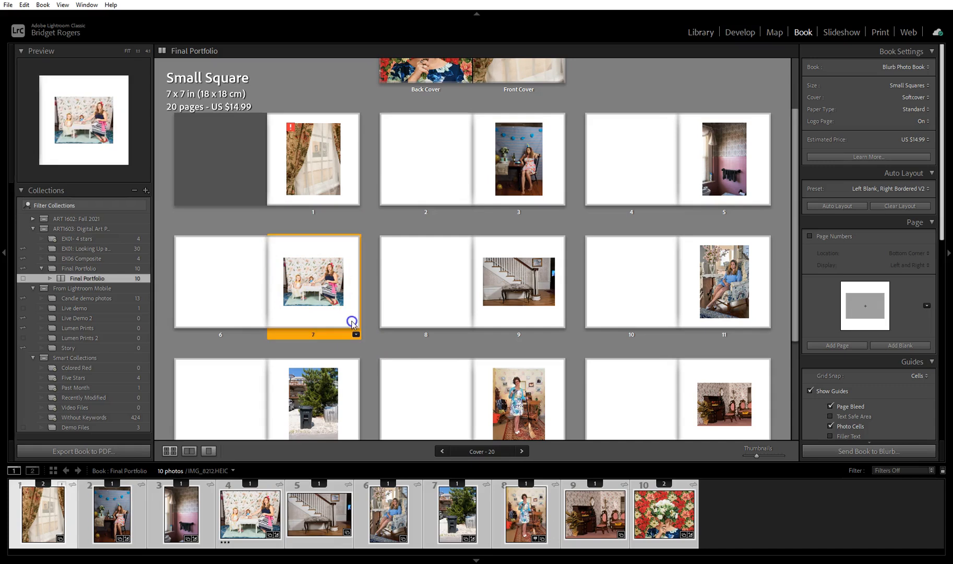
pyautogui.click(356, 334)
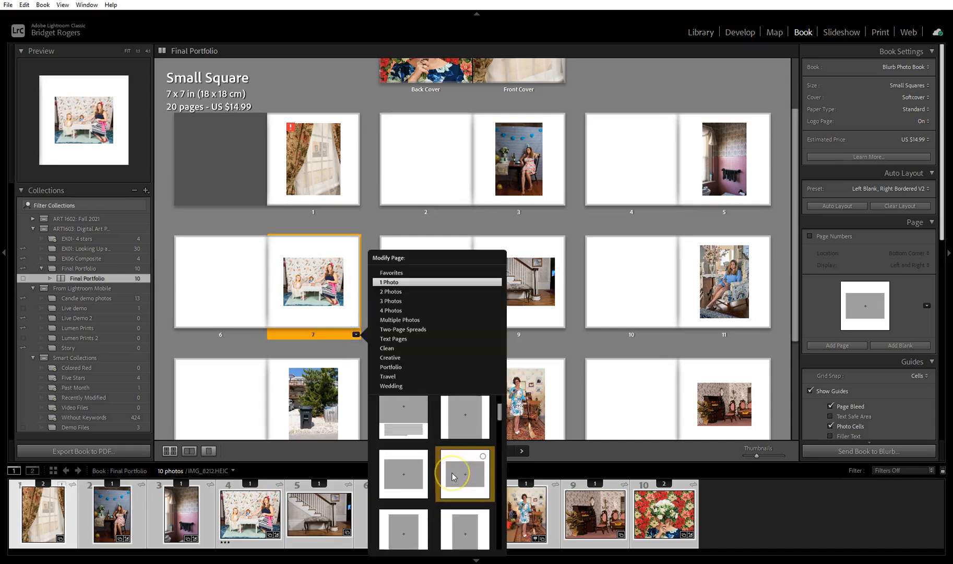
pyautogui.click(402, 475)
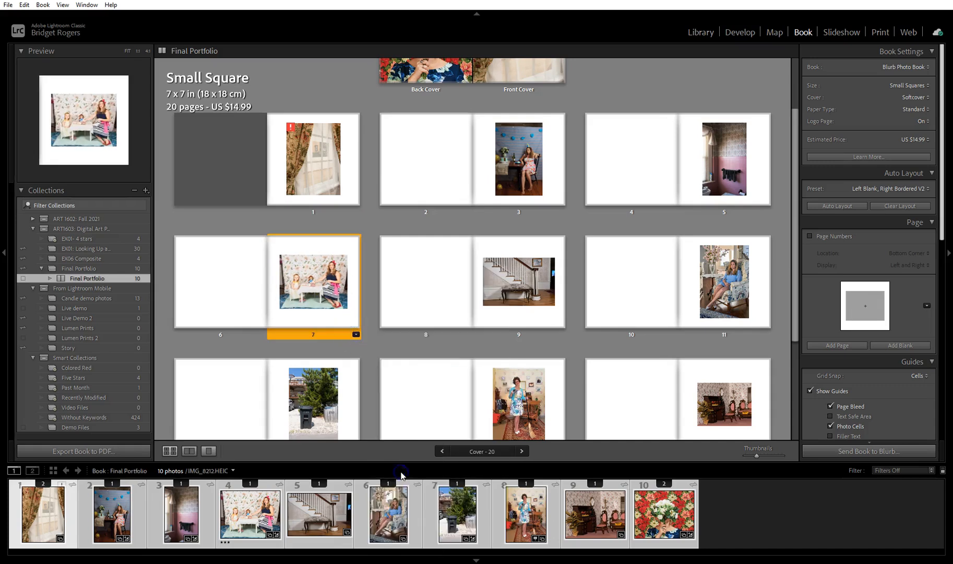
pyautogui.click(366, 347)
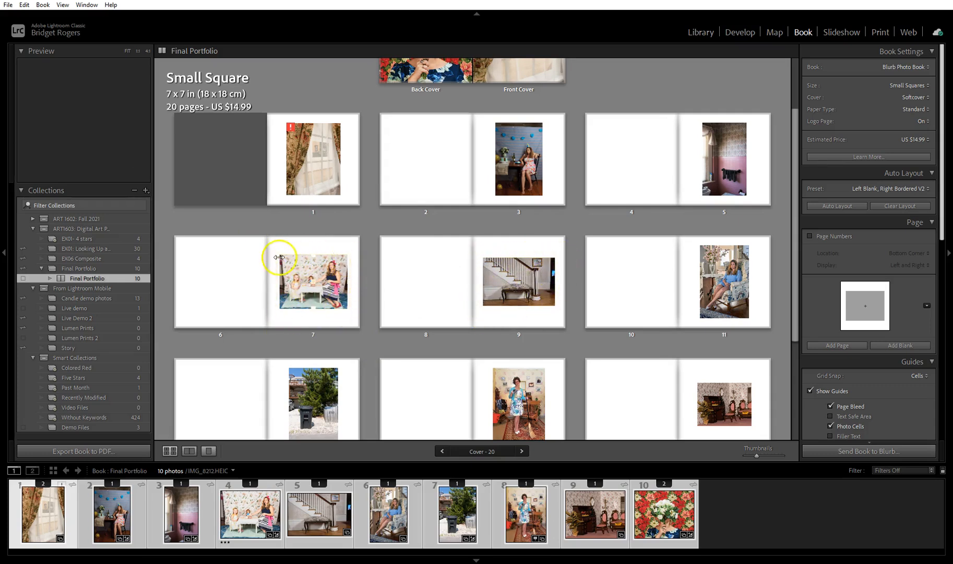
# Change the red floral photo's page 19 to the larger centred landscape one-photo layout
pyautogui.scroll(-3, 665, 238)
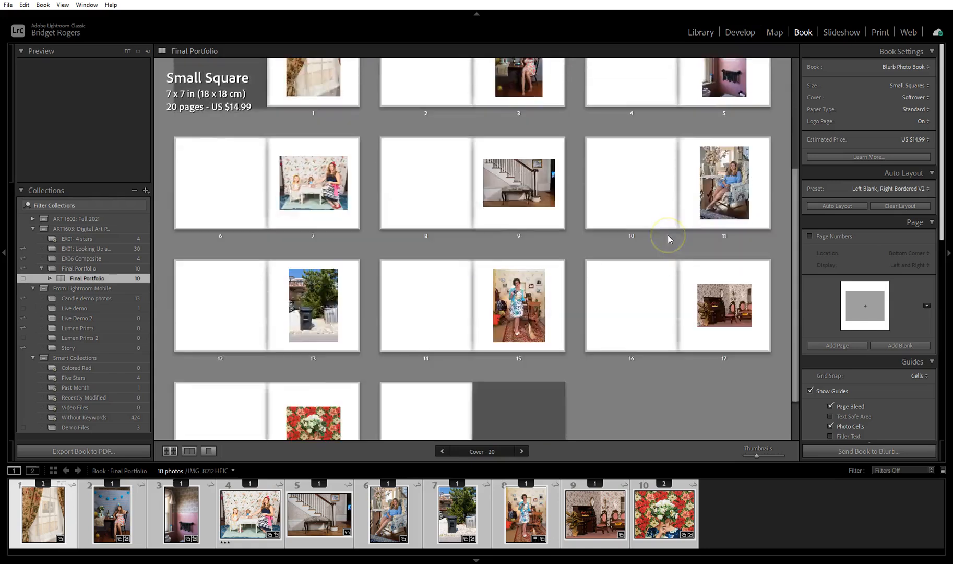
pyautogui.click(336, 387)
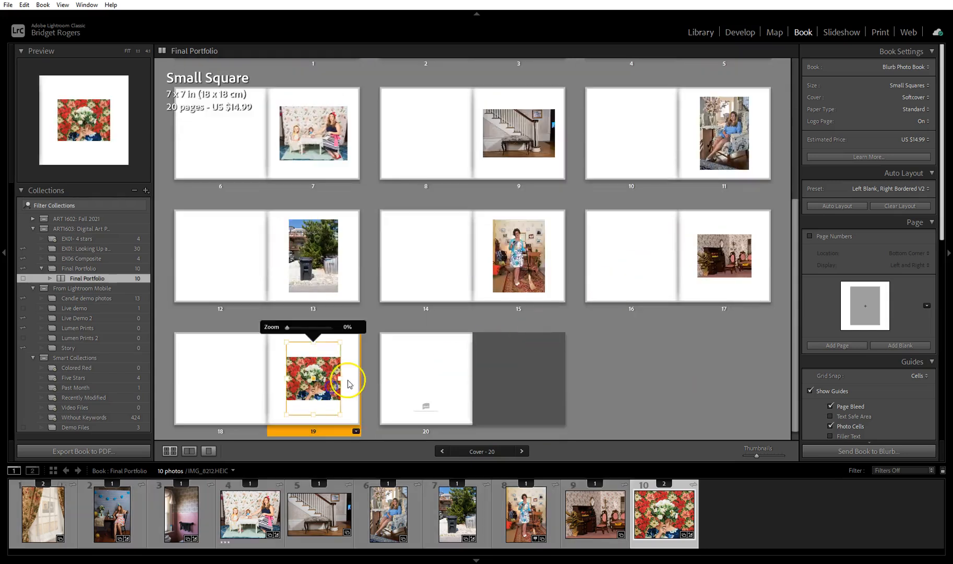
pyautogui.click(357, 431)
pyautogui.click(426, 473)
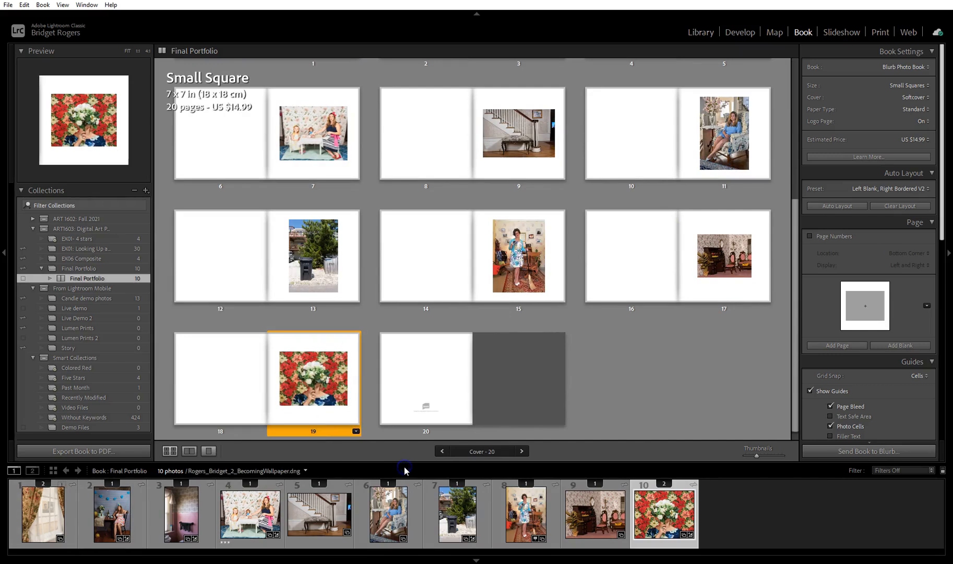
# Change page 17 to a landscape one-photo layout, settling on the larger centred cell used on page 19
pyautogui.click(725, 276)
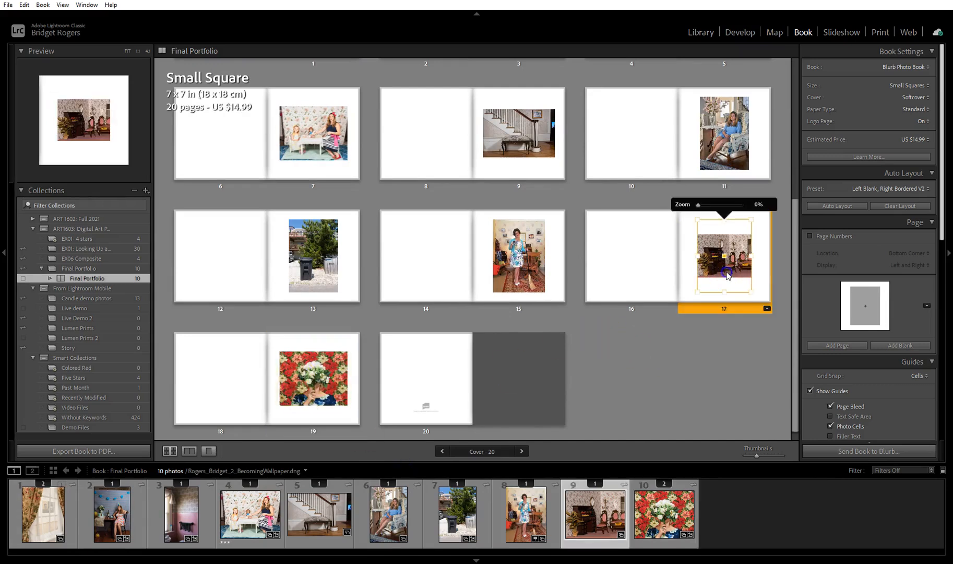
pyautogui.click(766, 309)
pyautogui.click(851, 442)
pyautogui.click(619, 387)
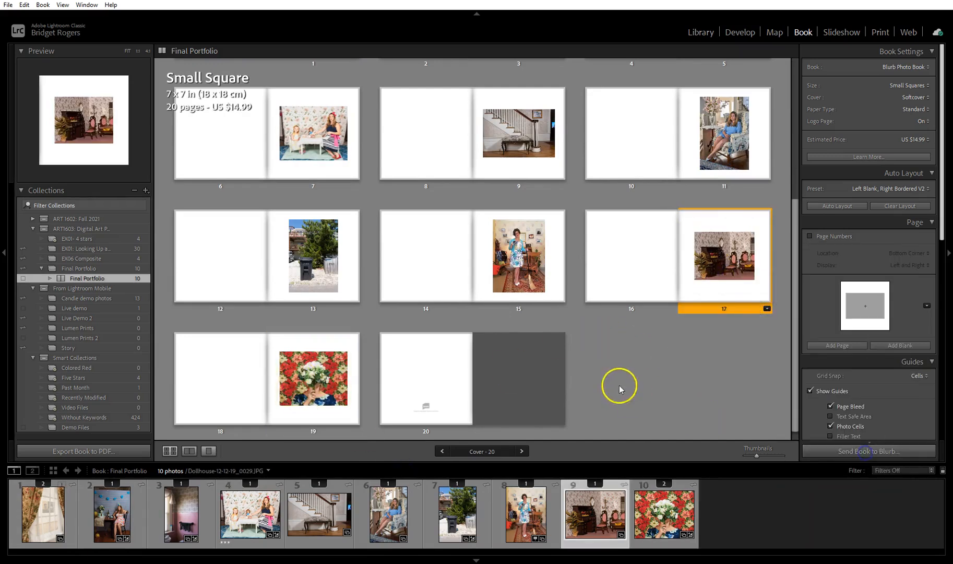
pyautogui.click(736, 264)
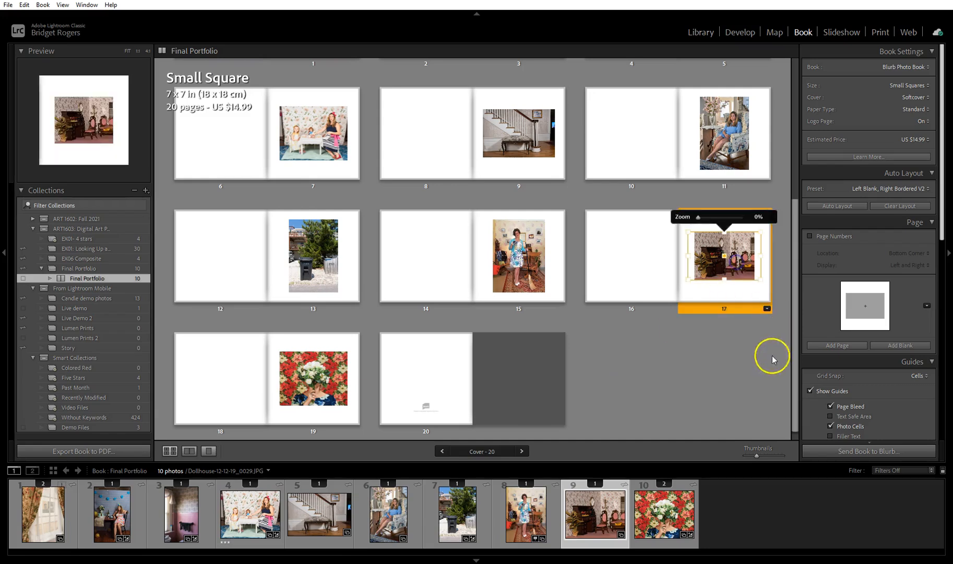
pyautogui.click(767, 310)
pyautogui.click(819, 515)
pyautogui.click(661, 366)
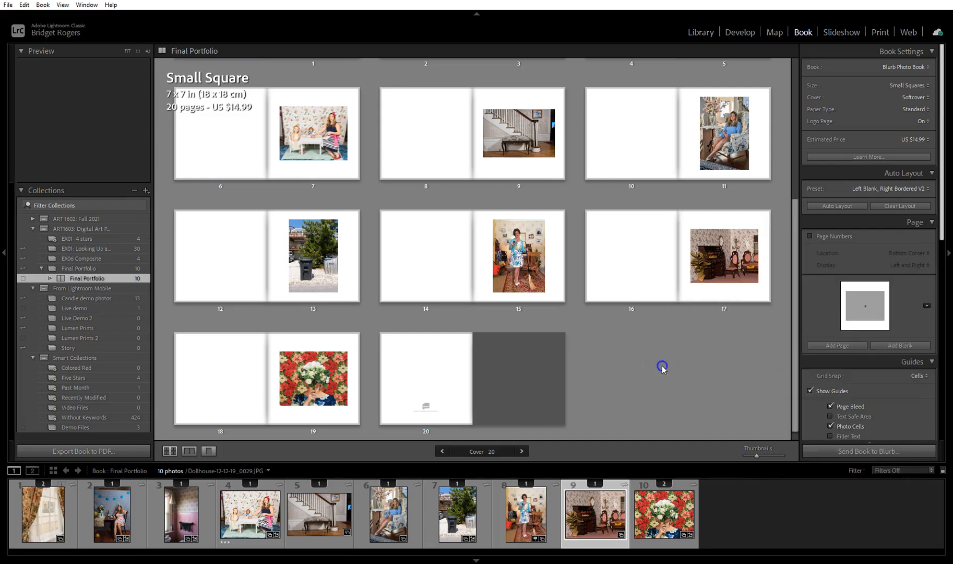
# Zoom the page 3 photo to 68% within its cell and reposition it to frame the cake, flowers and bottle
pyautogui.scroll(5, 691, 343)
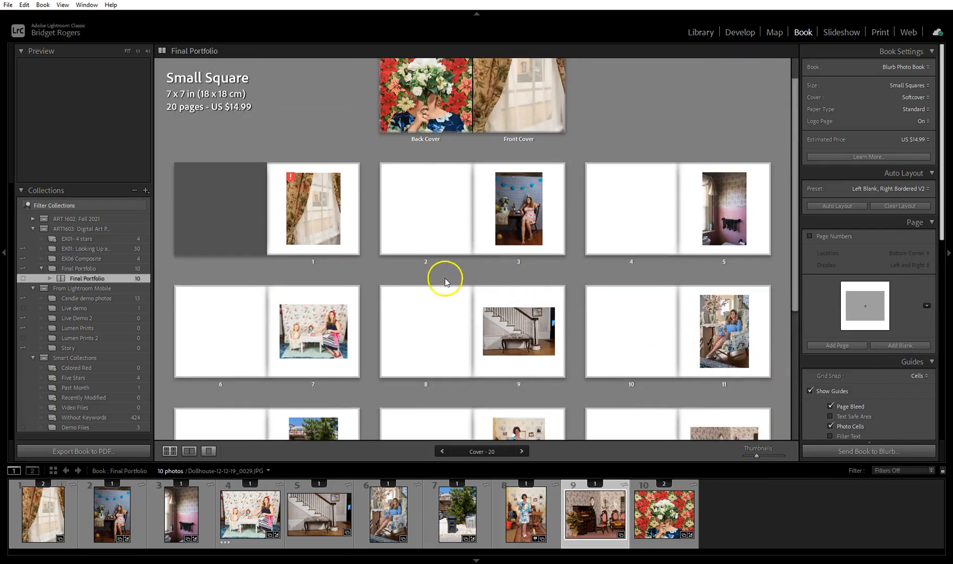
pyautogui.click(531, 220)
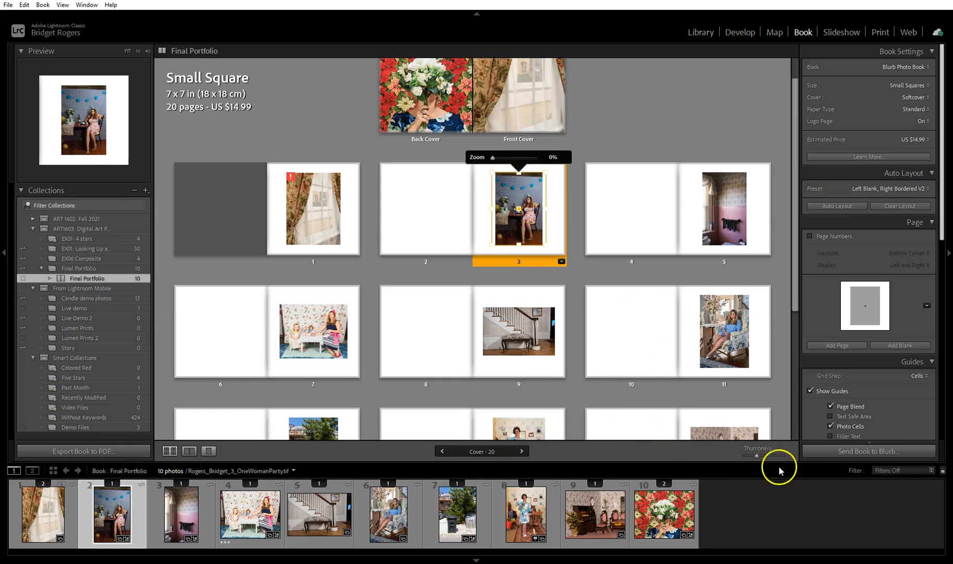
pyautogui.moveTo(756, 455); pyautogui.dragTo(776, 456)
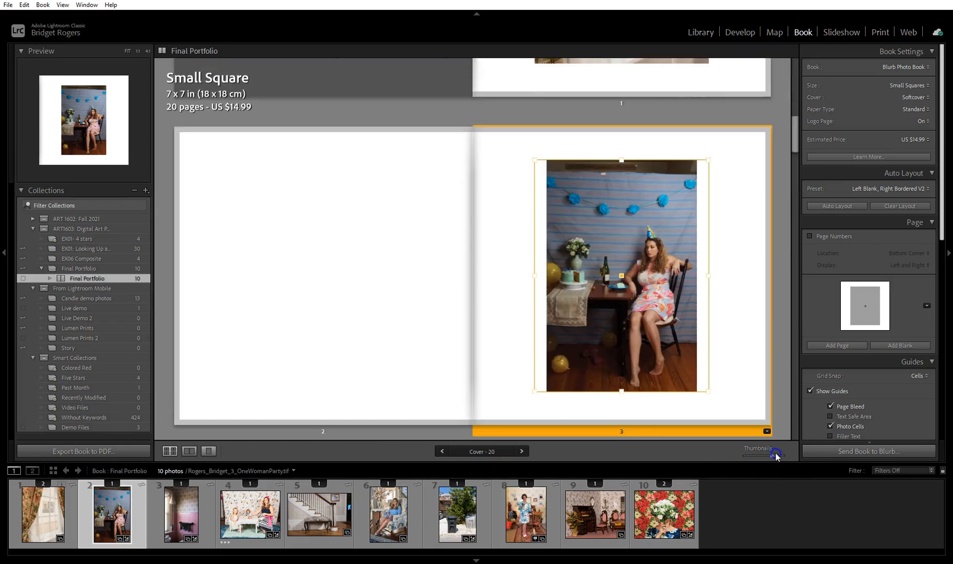
pyautogui.click(376, 126)
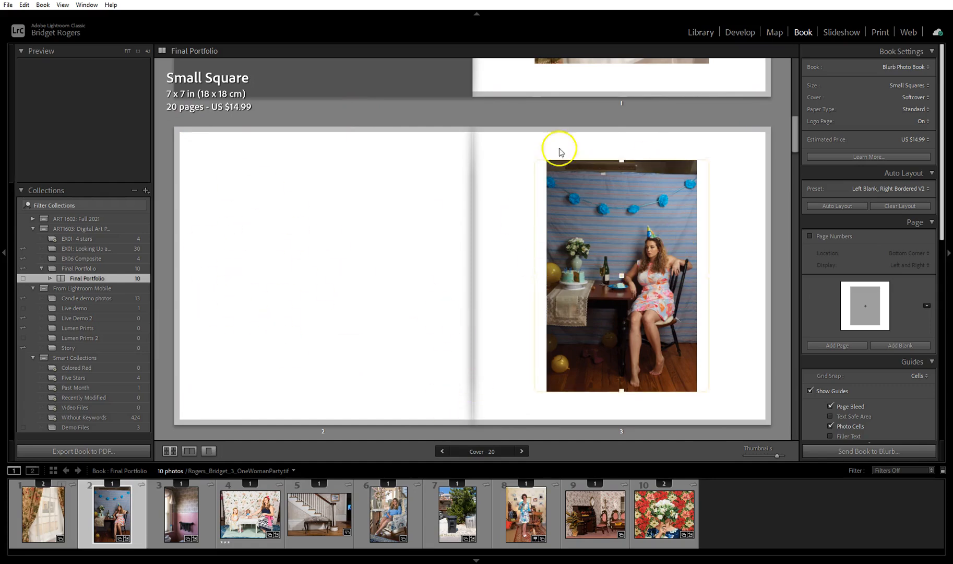
pyautogui.click(619, 308)
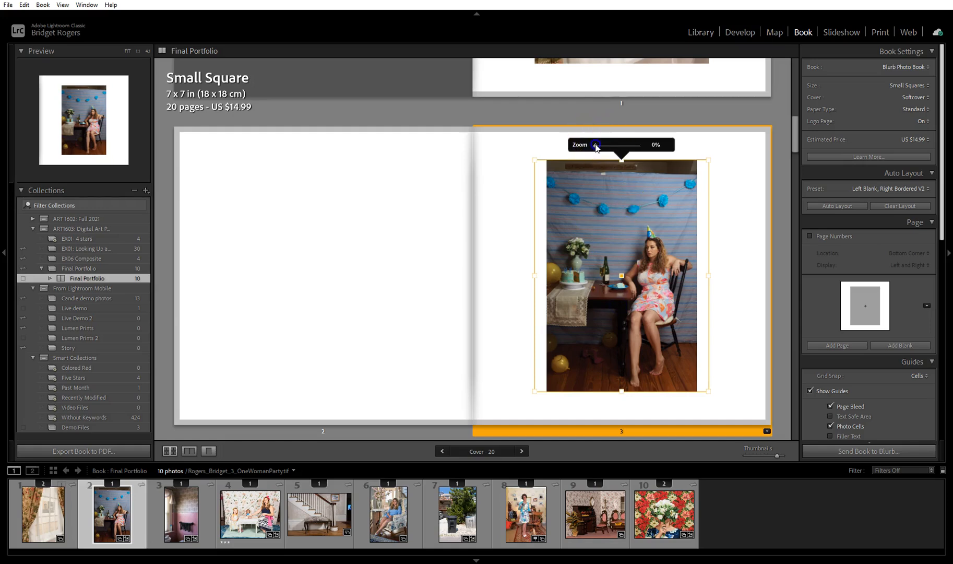
pyautogui.moveTo(596, 148); pyautogui.dragTo(628, 150)
pyautogui.click(640, 271)
pyautogui.moveTo(607, 231); pyautogui.dragTo(690, 288)
pyautogui.moveTo(580, 324); pyautogui.dragTo(655, 322)
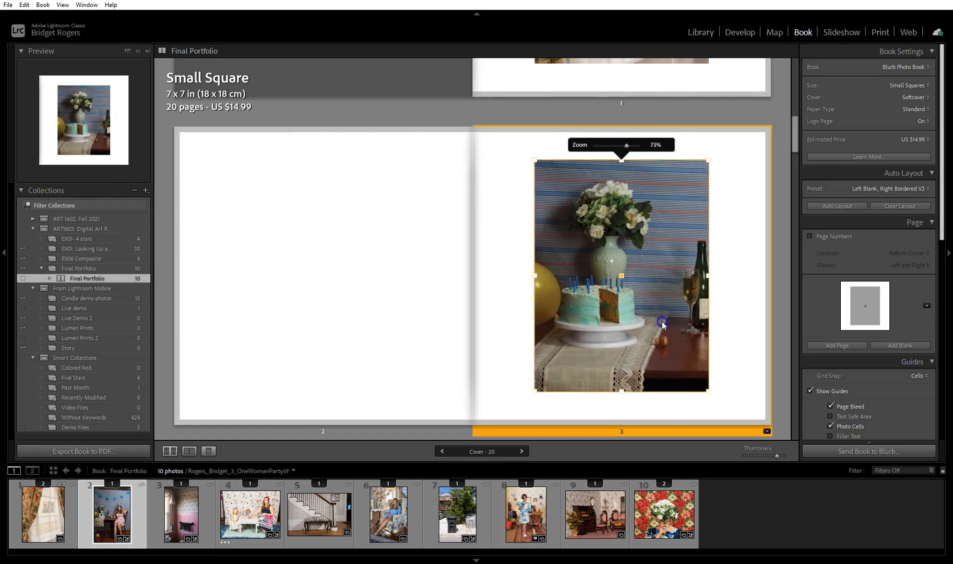
pyautogui.moveTo(629, 148); pyautogui.dragTo(627, 148)
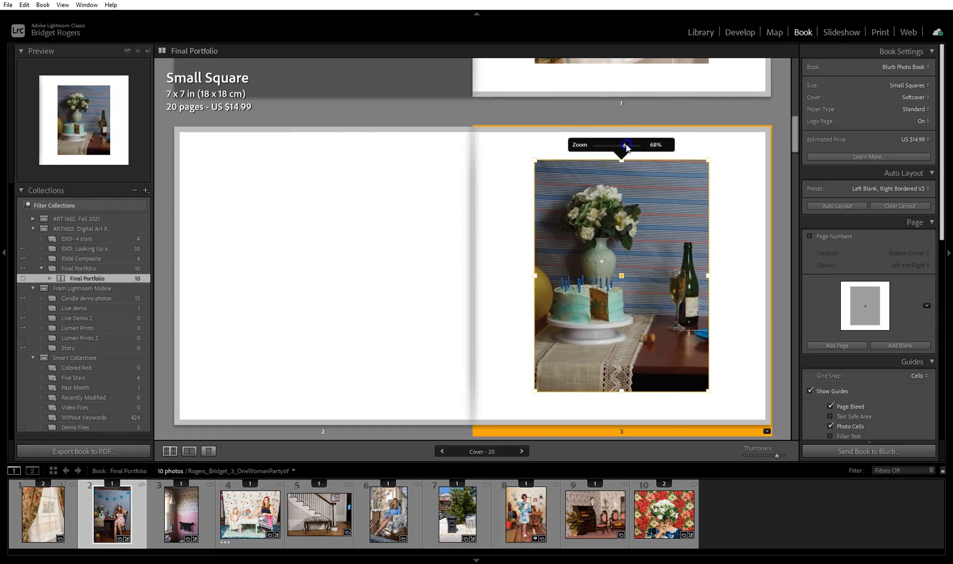
pyautogui.moveTo(638, 236); pyautogui.dragTo(642, 243)
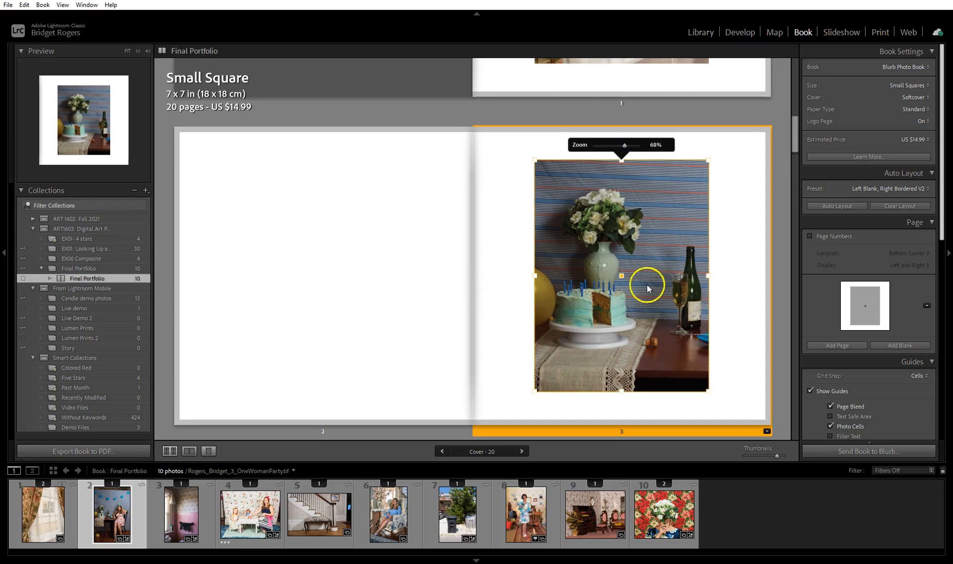
# Shrink the page thumbnails and review all spreads of the book, including the front and back covers
pyautogui.moveTo(778, 455); pyautogui.dragTo(759, 456)
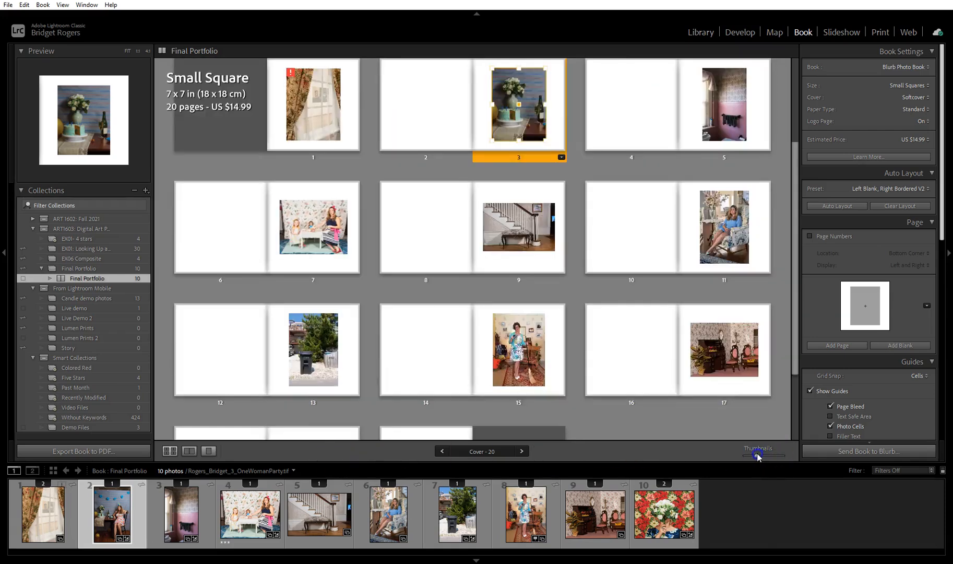
pyautogui.click(676, 408)
pyautogui.scroll(-2, 486, 233)
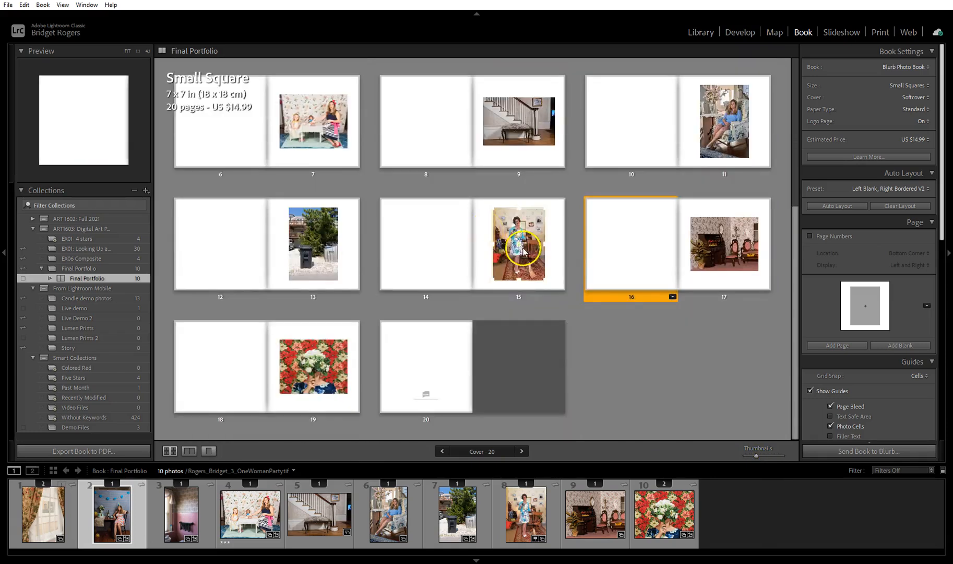
pyautogui.scroll(1, 578, 281)
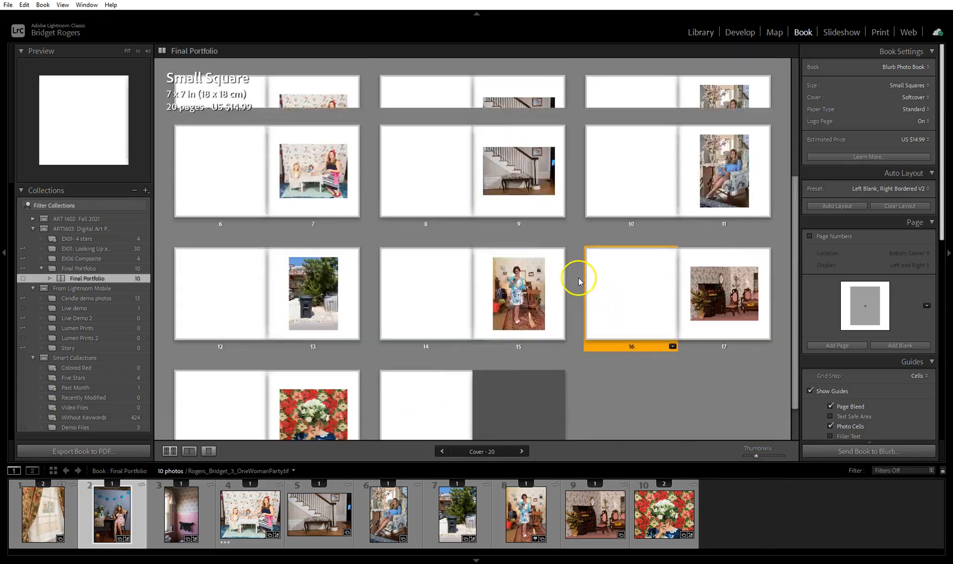
pyautogui.scroll(4, 579, 276)
pyautogui.click(516, 110)
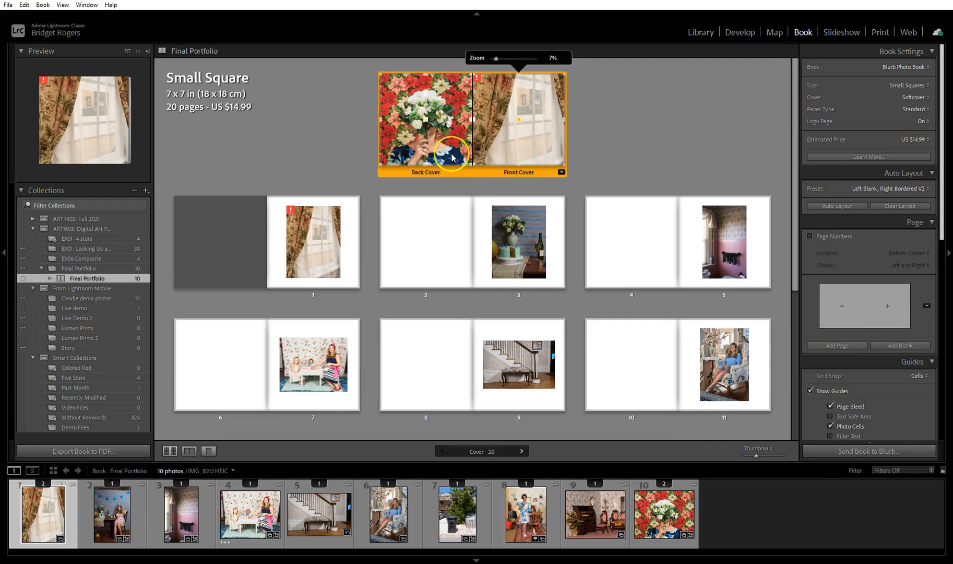
pyautogui.scroll(-5, 451, 154)
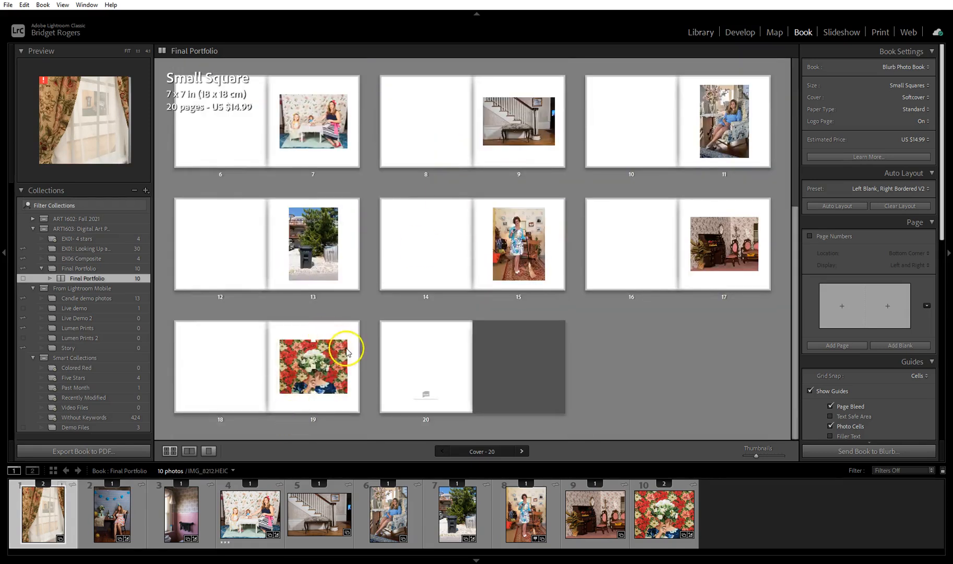
# Turn on page numbers for the whole book, set their location to Side, and check them across the spreads
pyautogui.scroll(5, 341, 336)
pyautogui.click(642, 114)
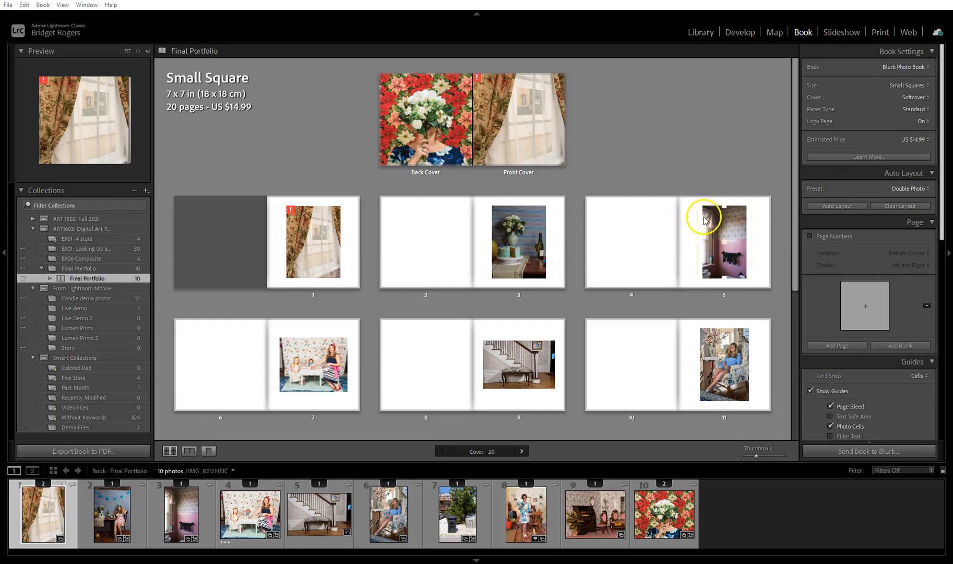
pyautogui.scroll(-2, 604, 226)
pyautogui.scroll(-2, 604, 228)
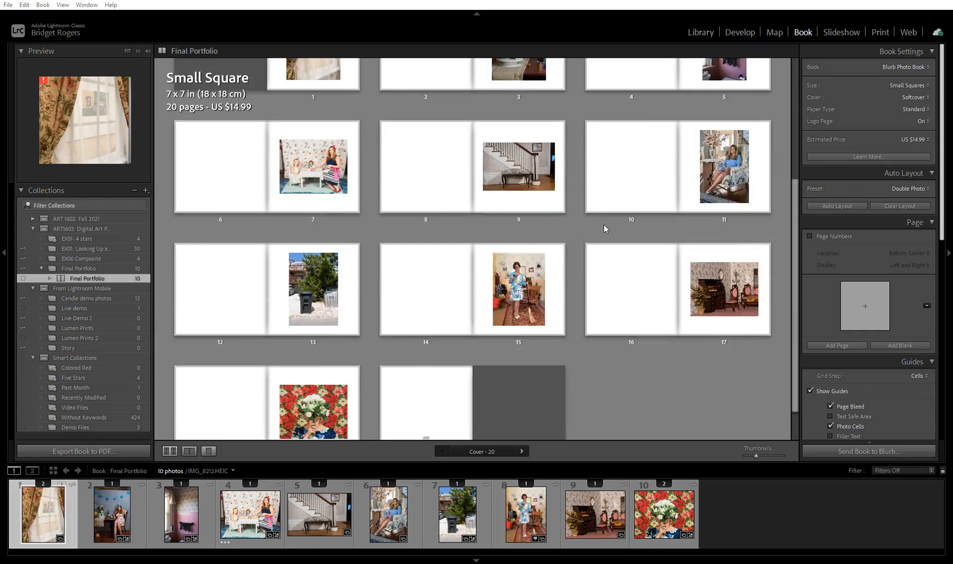
pyautogui.scroll(4, 604, 228)
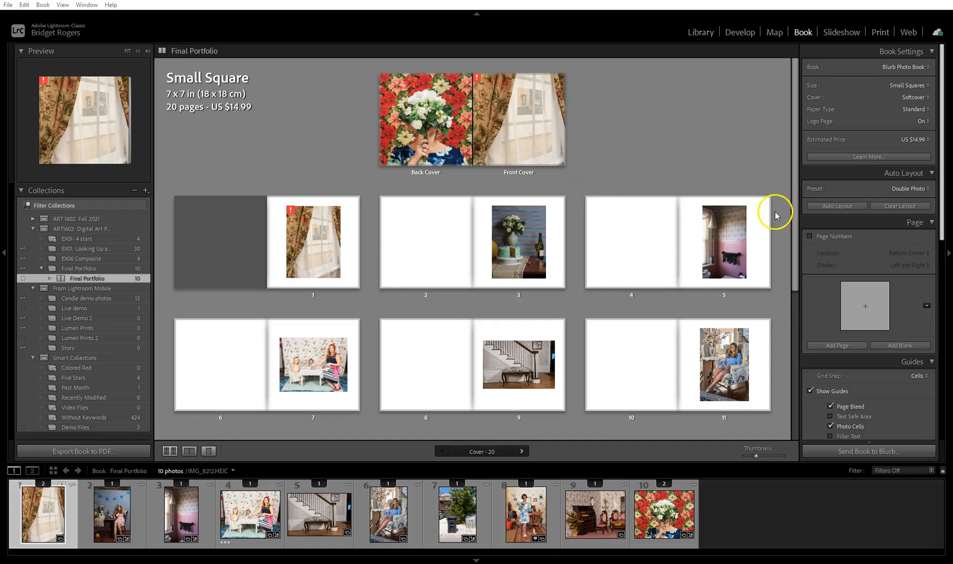
pyautogui.click(810, 236)
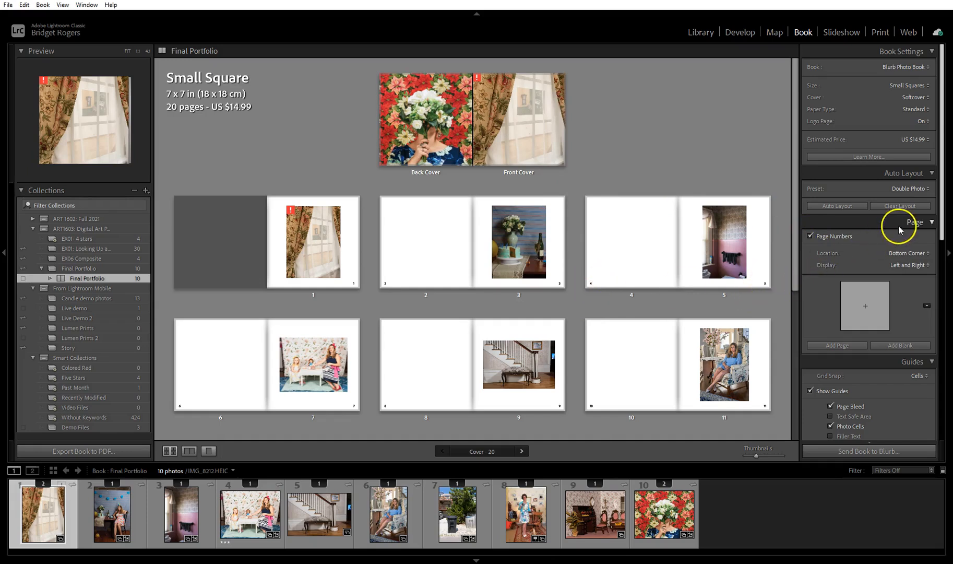
pyautogui.click(910, 255)
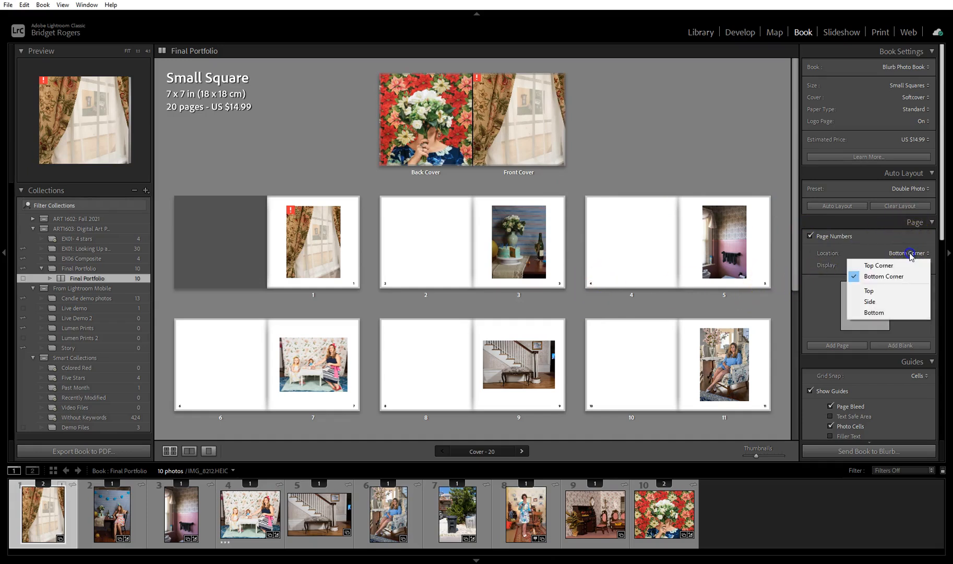
pyautogui.click(889, 268)
pyautogui.click(911, 254)
pyautogui.click(894, 302)
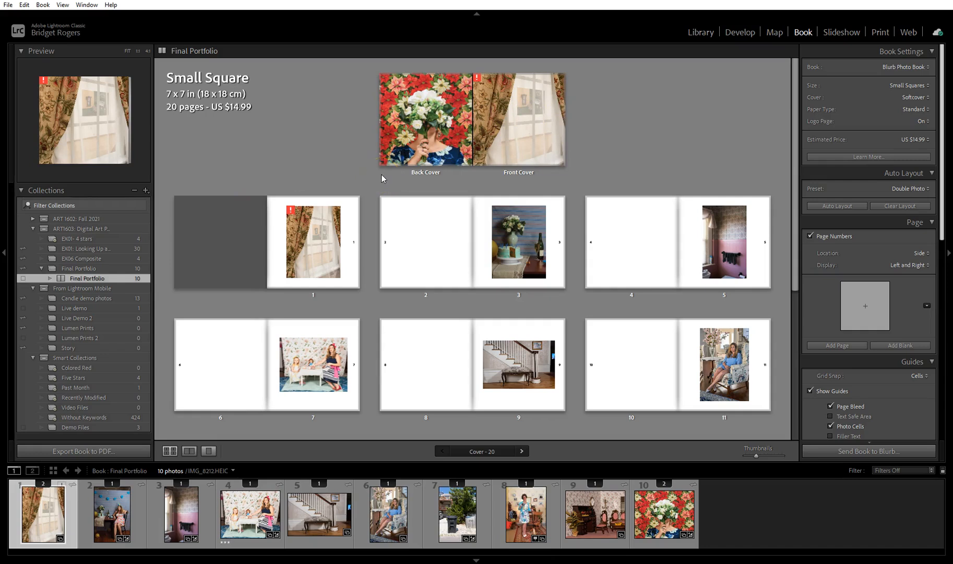
pyautogui.scroll(-5, 380, 243)
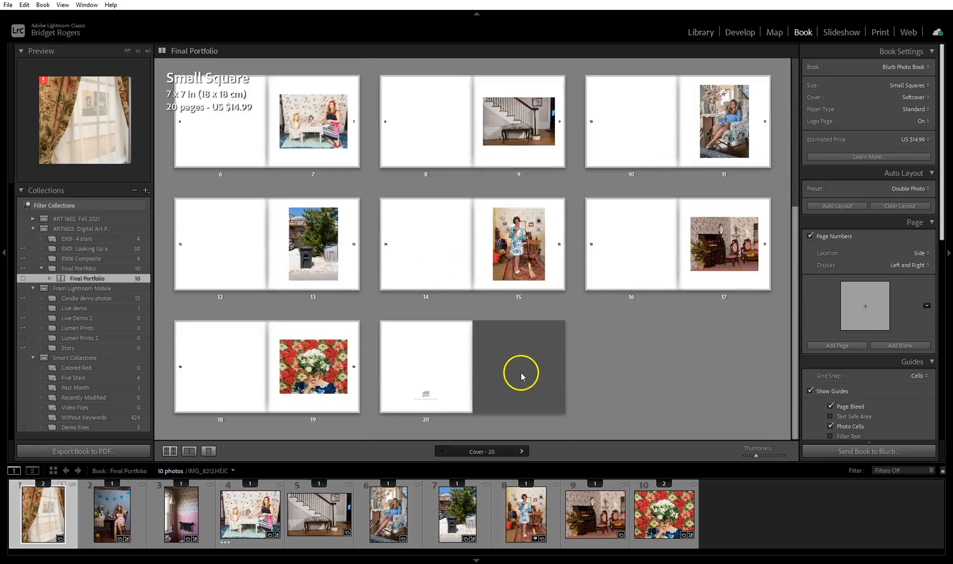
pyautogui.scroll(5, 522, 376)
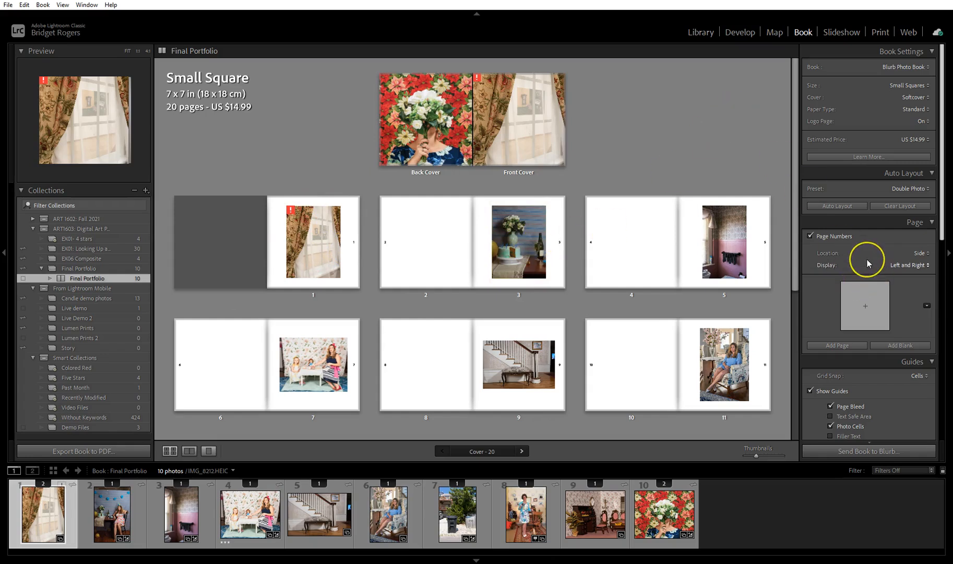
# Clear the book layout and rebuild it with the auto layout preset Left Blank, Right One Photo, With Photo Text
pyautogui.scroll(-3, 867, 260)
pyautogui.scroll(-3, 867, 259)
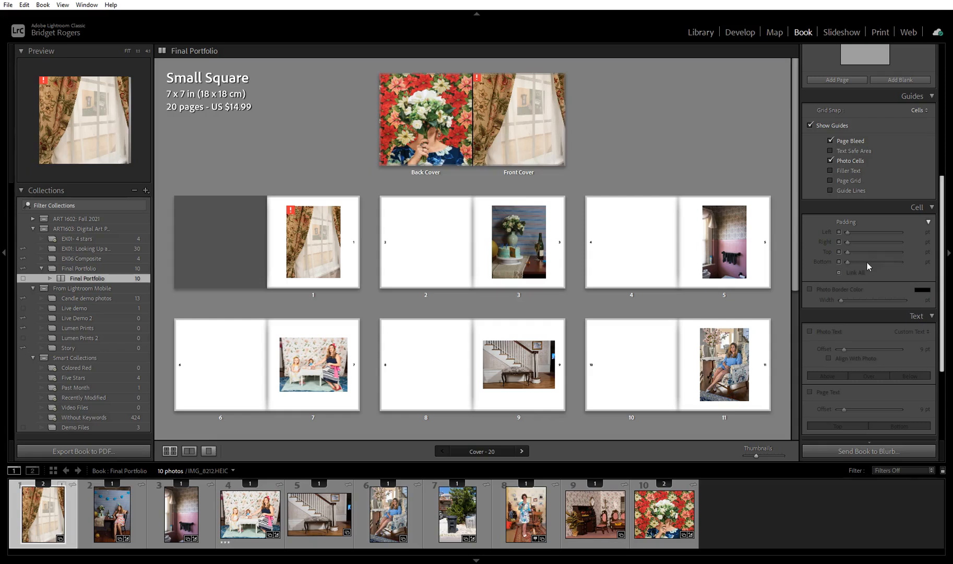
pyautogui.scroll(4, 872, 262)
pyautogui.scroll(-4, 873, 262)
pyautogui.click(821, 338)
pyautogui.scroll(5, 881, 330)
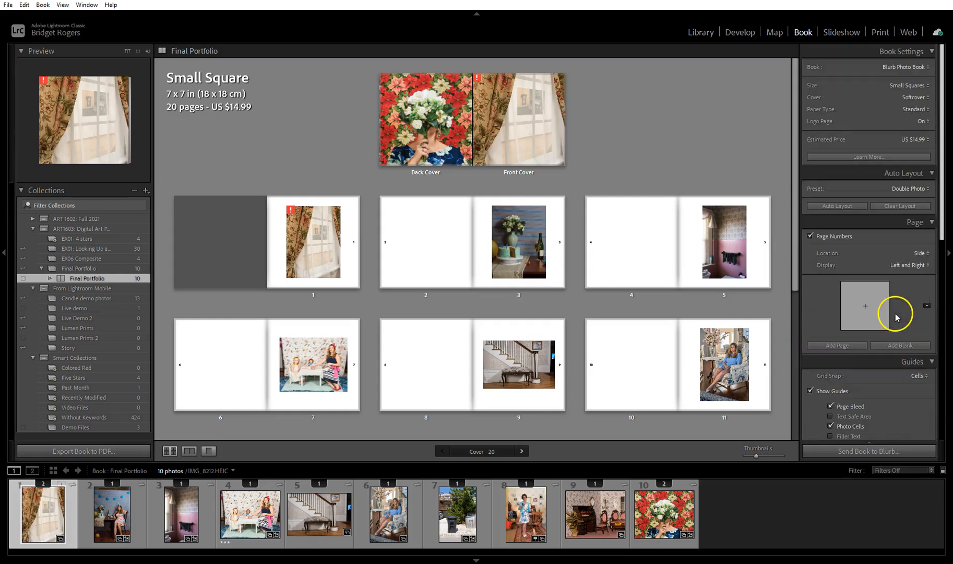
pyautogui.click(910, 188)
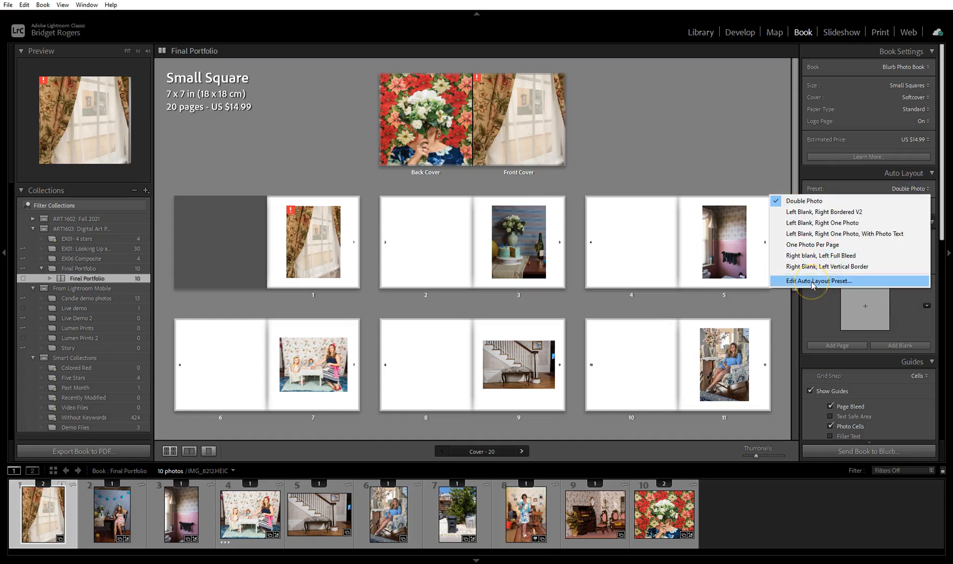
pyautogui.click(848, 234)
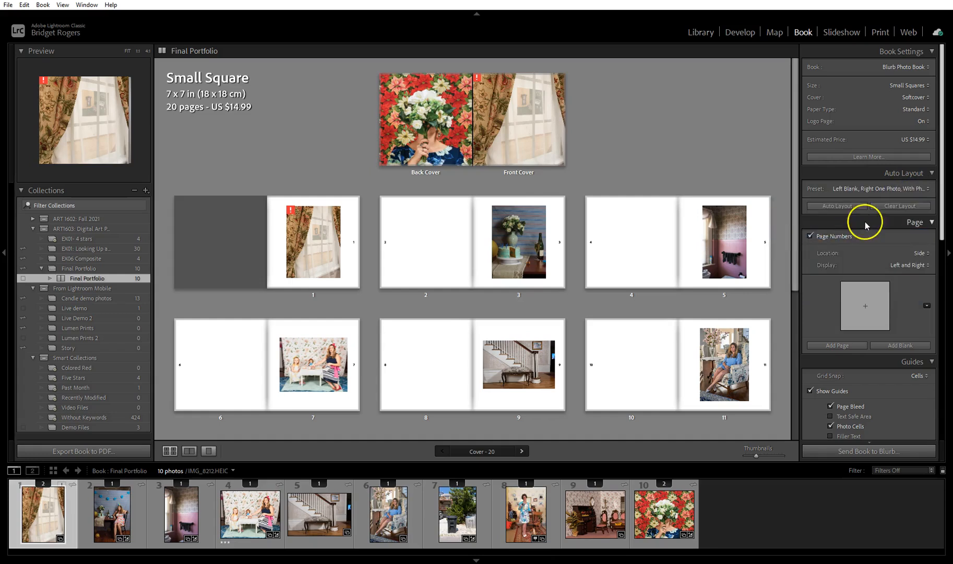
pyautogui.click(892, 206)
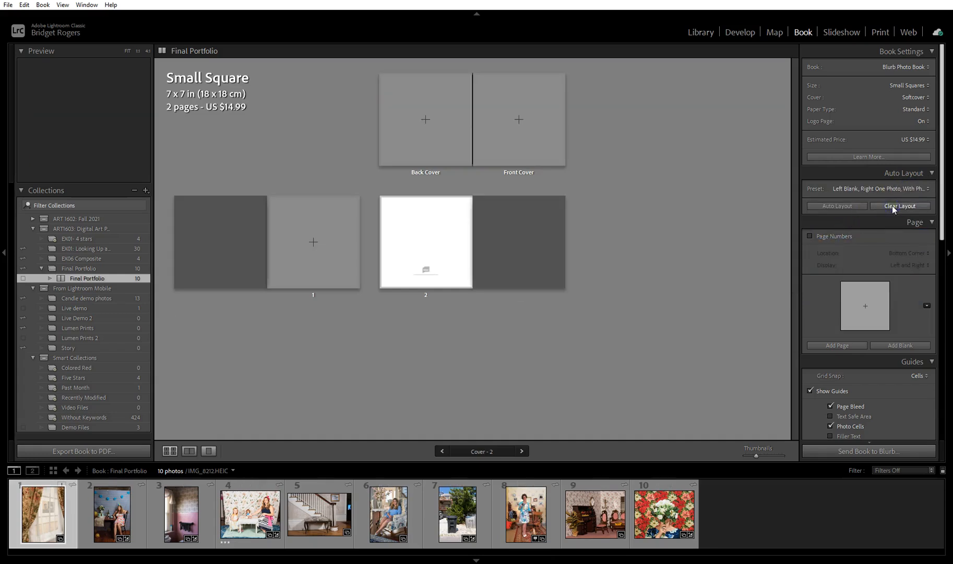
pyautogui.click(847, 207)
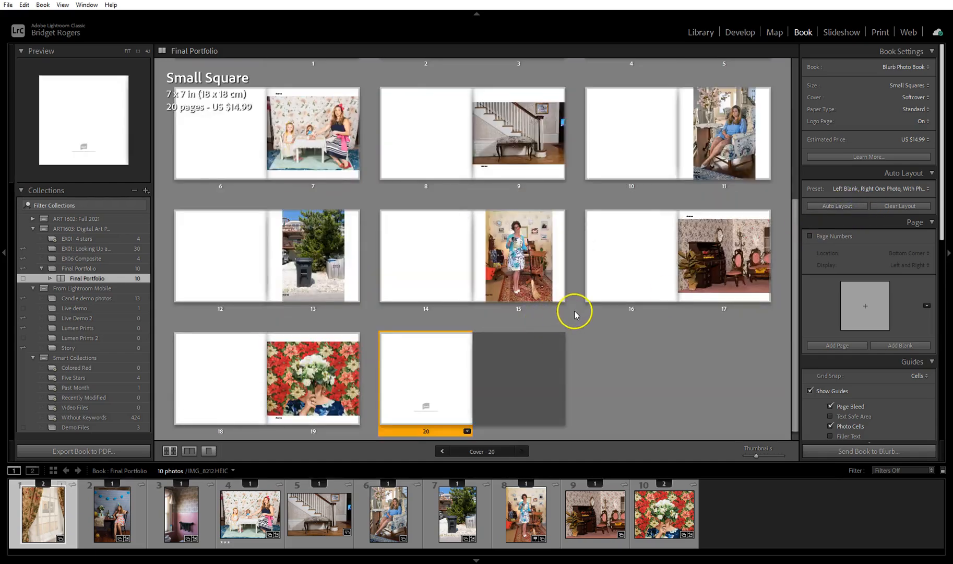
# Enlarge the page thumbnails and examine the photo text placement on the rebuilt spreads, back to pages 8 and 9
pyautogui.scroll(4, 574, 311)
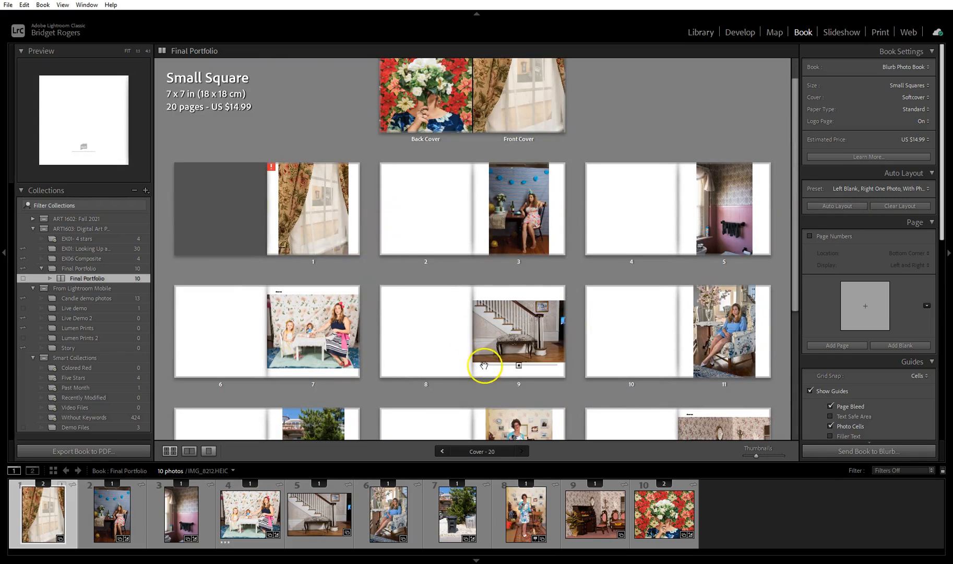
pyautogui.moveTo(756, 456); pyautogui.dragTo(777, 457)
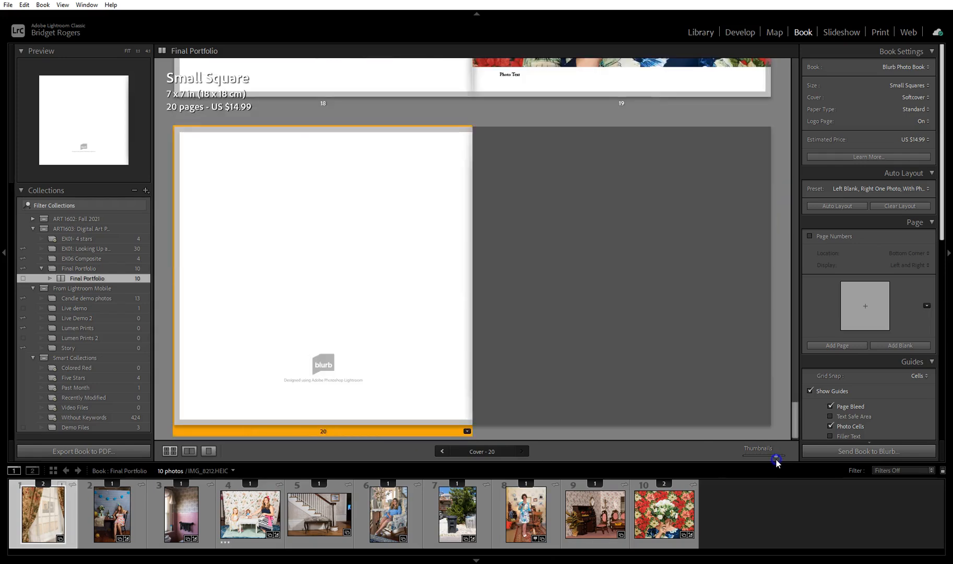
pyautogui.scroll(2, 468, 323)
pyautogui.scroll(-3, 468, 323)
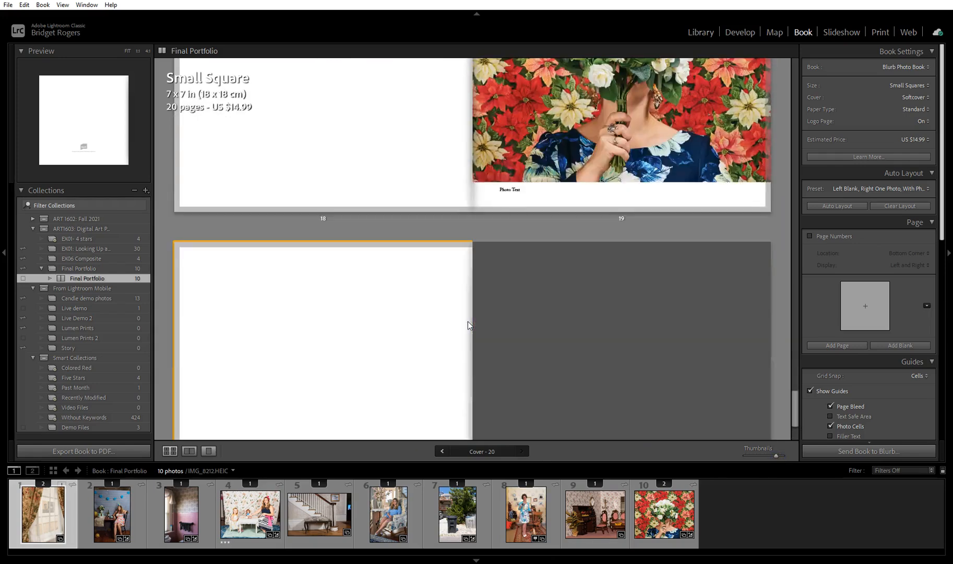
pyautogui.scroll(8, 521, 254)
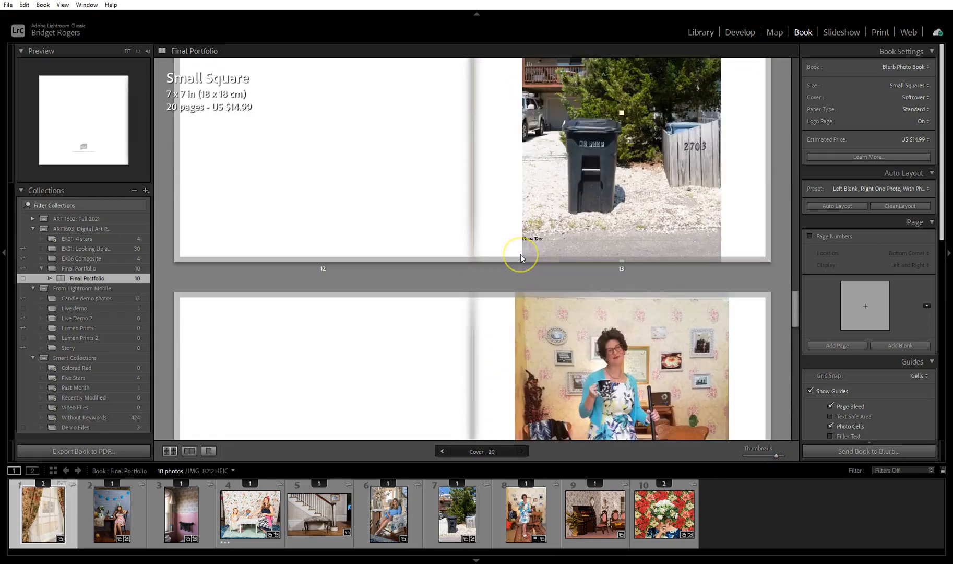
pyautogui.scroll(3, 559, 336)
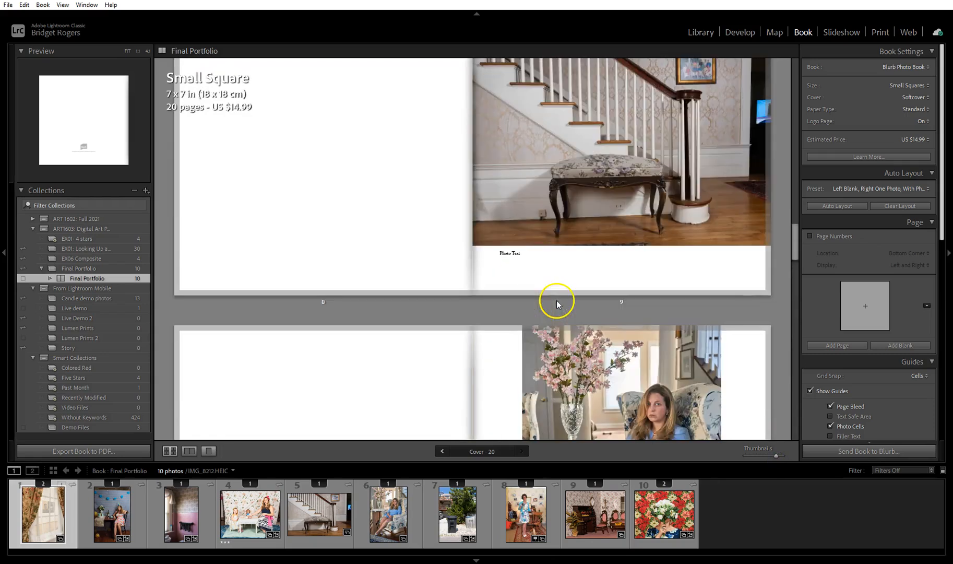
# Set the font of the photo text under the staircase photo on page 9 to Roboto
pyautogui.scroll(-5, 895, 330)
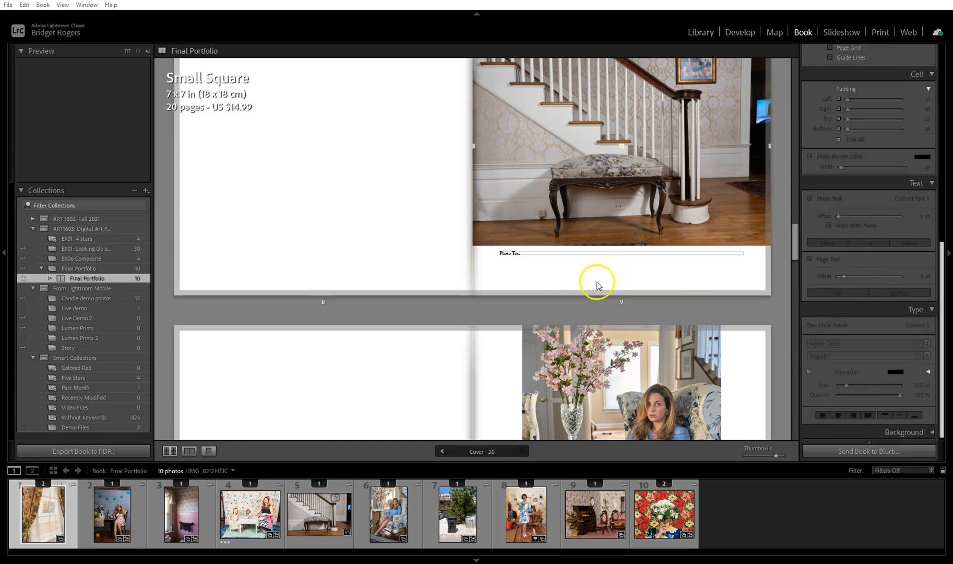
pyautogui.click(511, 253)
pyautogui.click(510, 313)
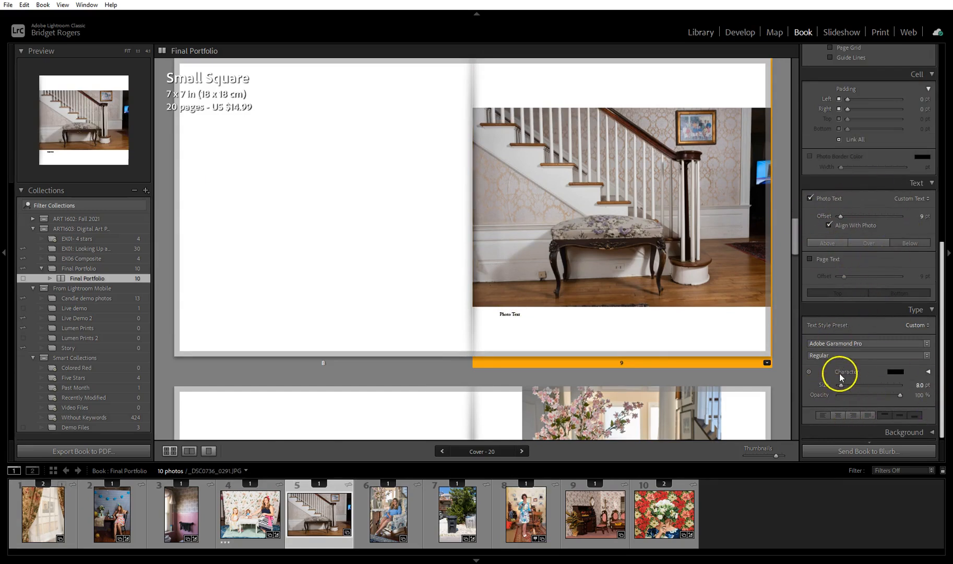
pyautogui.click(865, 344)
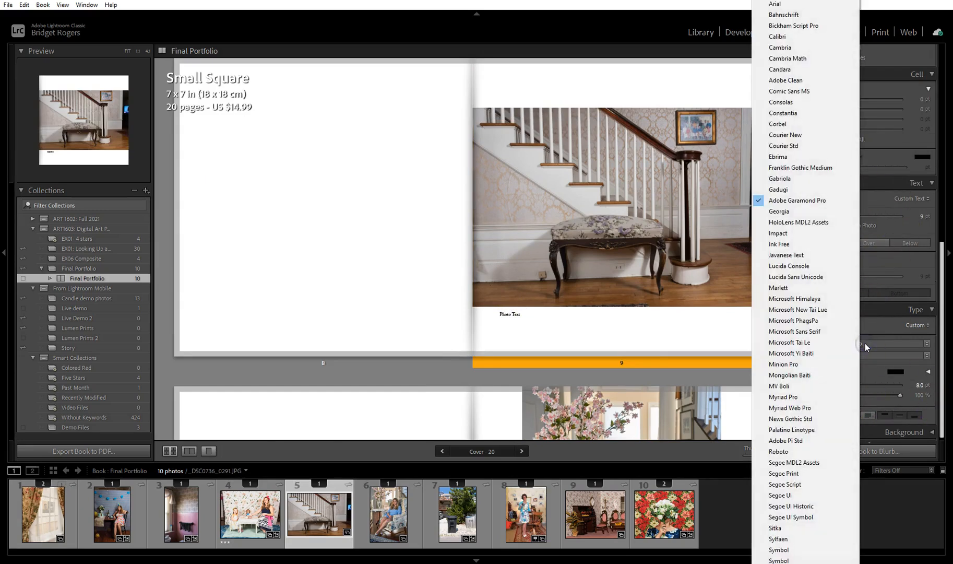
pyautogui.click(870, 345)
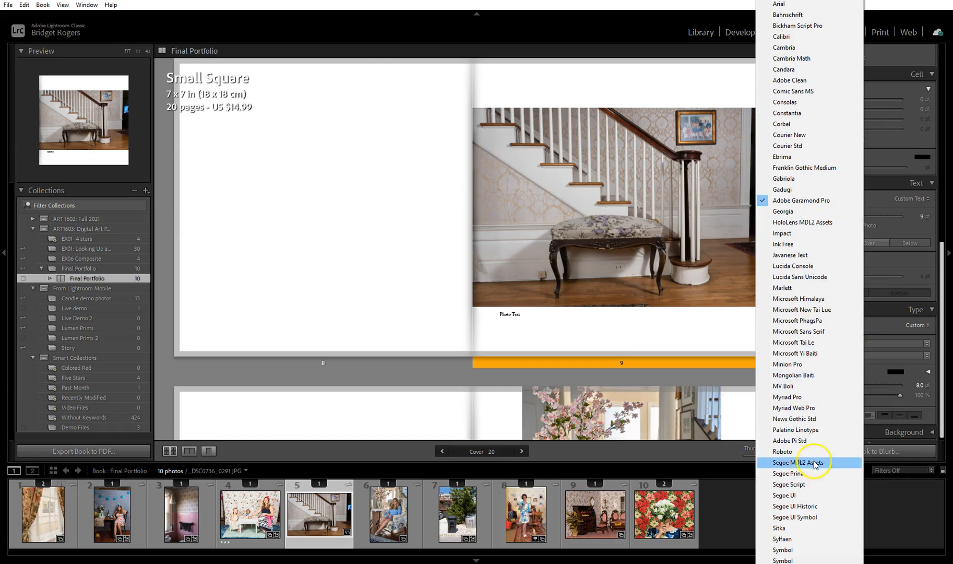
pyautogui.click(784, 451)
pyautogui.click(514, 314)
pyautogui.click(836, 341)
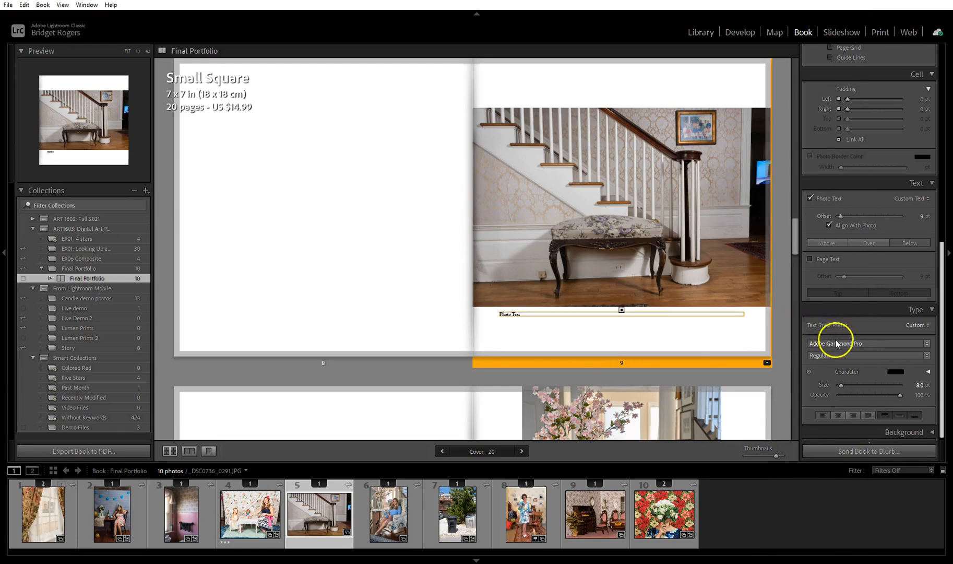
pyautogui.click(765, 364)
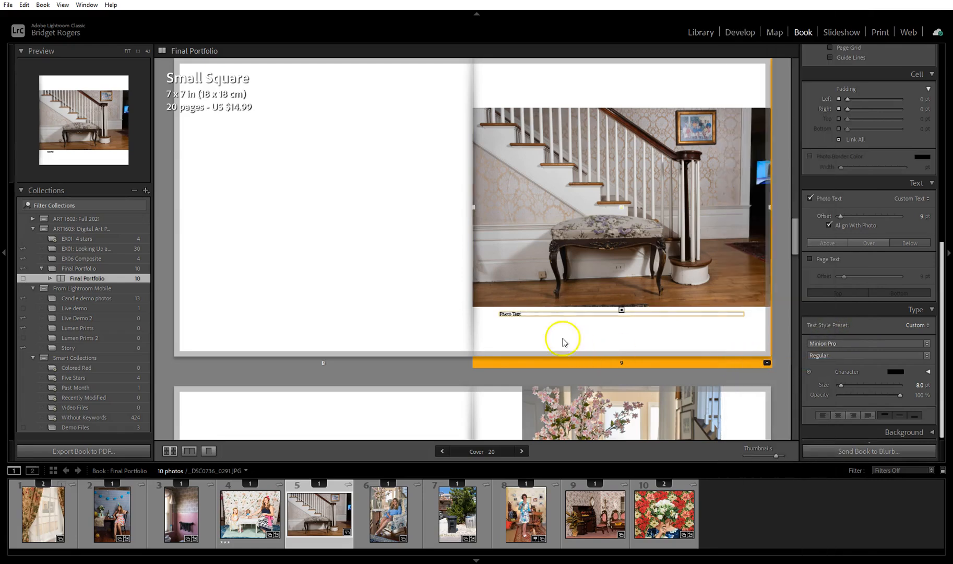
pyautogui.click(867, 345)
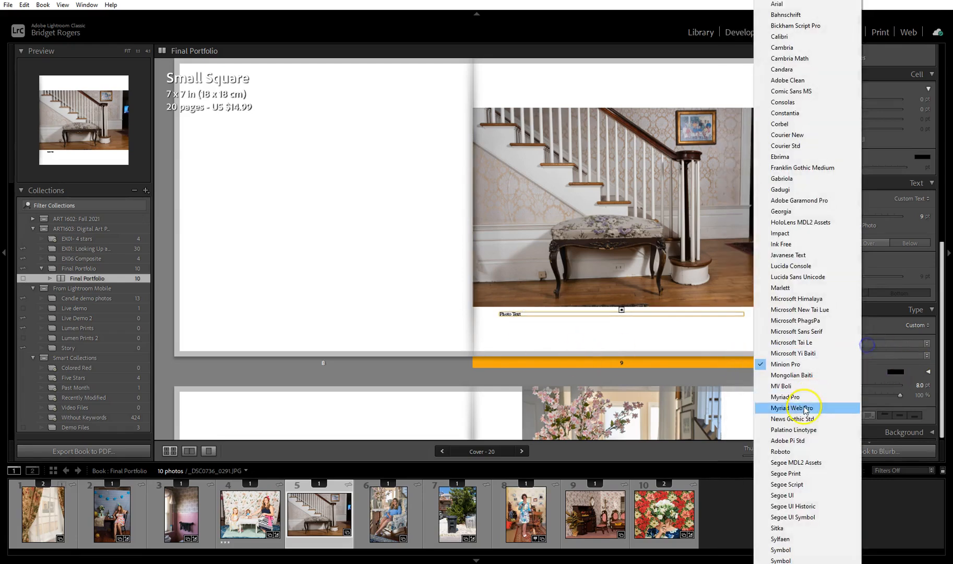
pyautogui.click(799, 452)
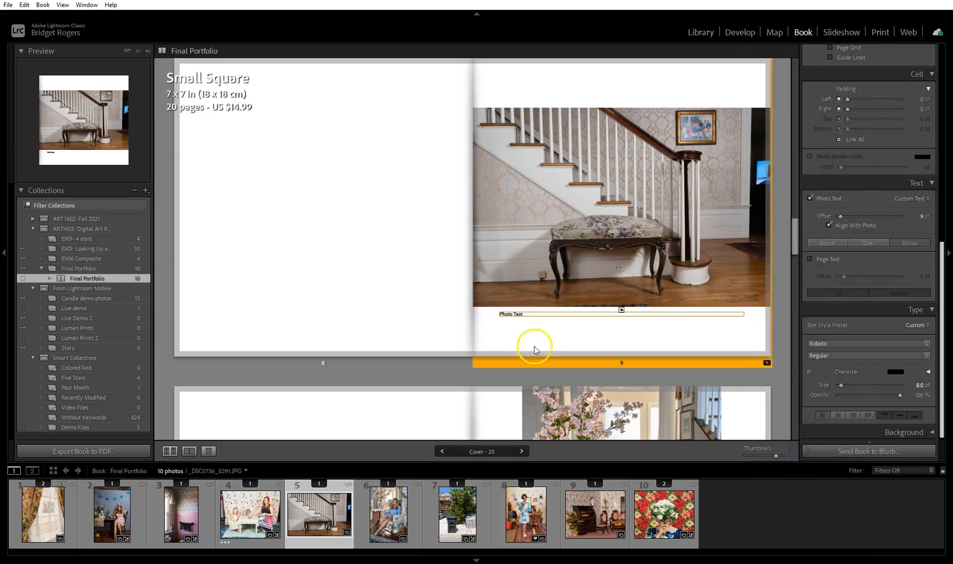
# Replace the page 9 photo text with "Untitled 03, 2020" and lower the caption to a 30 pt offset from the photo
pyautogui.moveTo(523, 313); pyautogui.dragTo(497, 313)
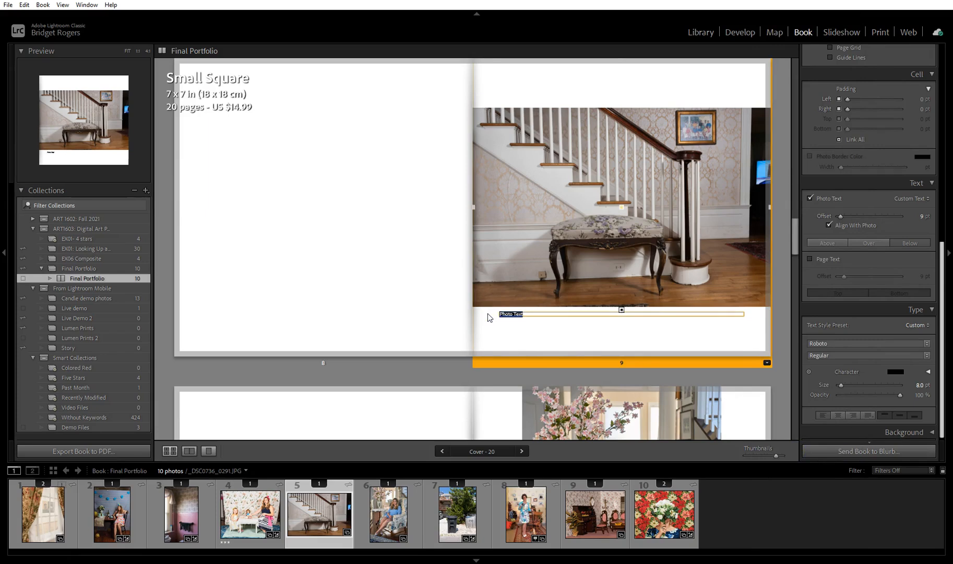
pyautogui.press('BackSpace')
pyautogui.click(500, 323)
pyautogui.click(533, 315)
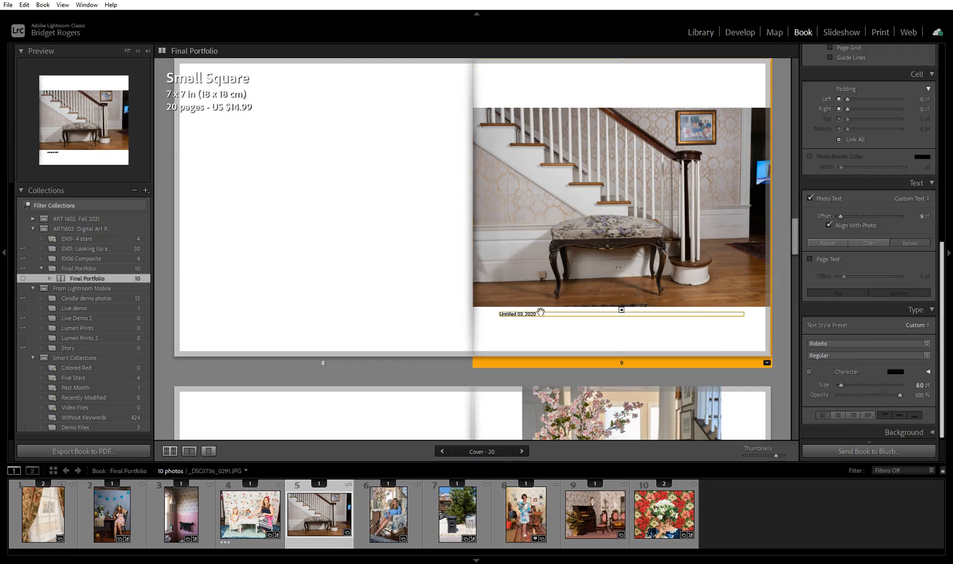
pyautogui.moveTo(541, 311); pyautogui.dragTo(500, 325)
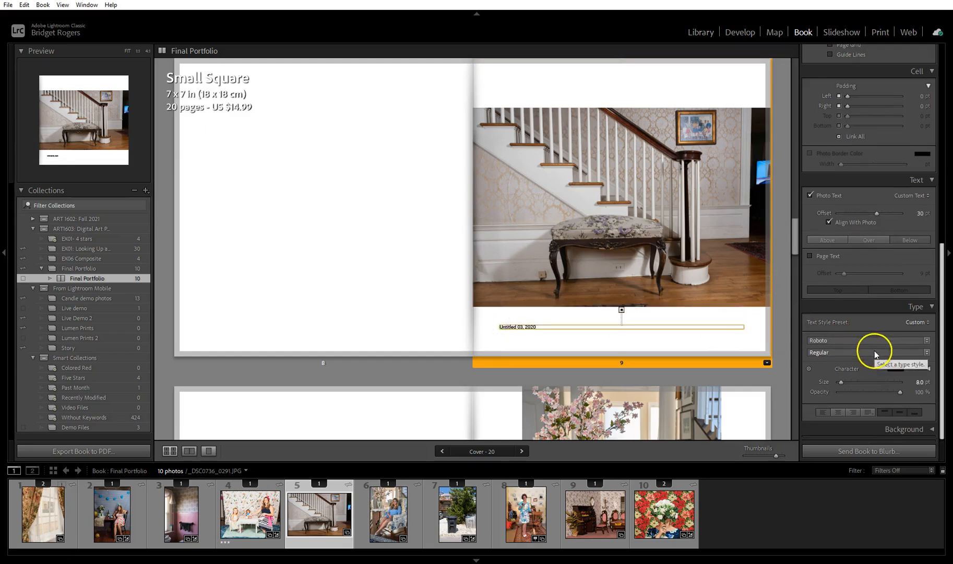
# Show the Text Safe Area guides and move the page 9 caption to a 27 pt offset
pyautogui.scroll(5, 858, 316)
pyautogui.scroll(4, 858, 316)
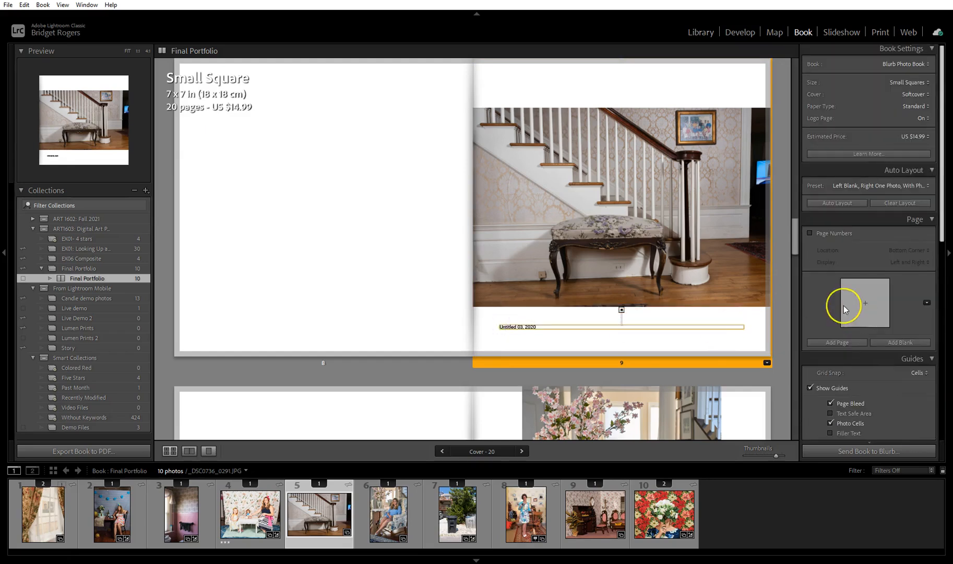
pyautogui.click(830, 283)
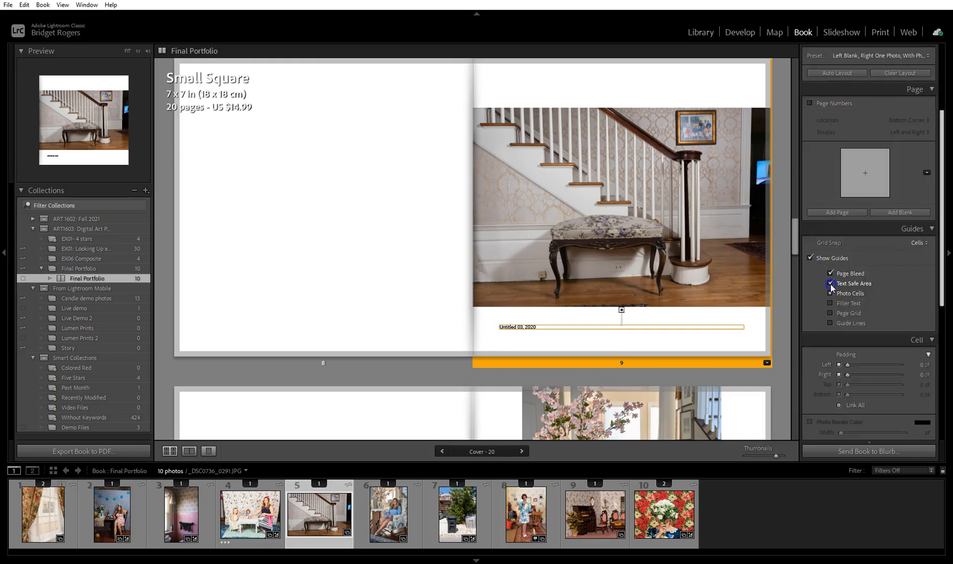
pyautogui.click(531, 327)
pyautogui.click(531, 328)
pyautogui.moveTo(513, 325)
pyautogui.mouseDown()
pyautogui.moveTo(513, 340)
pyautogui.moveTo(511, 313)
pyautogui.moveTo(507, 341)
pyautogui.moveTo(509, 323)
pyautogui.mouseUp()
pyautogui.click(751, 329)
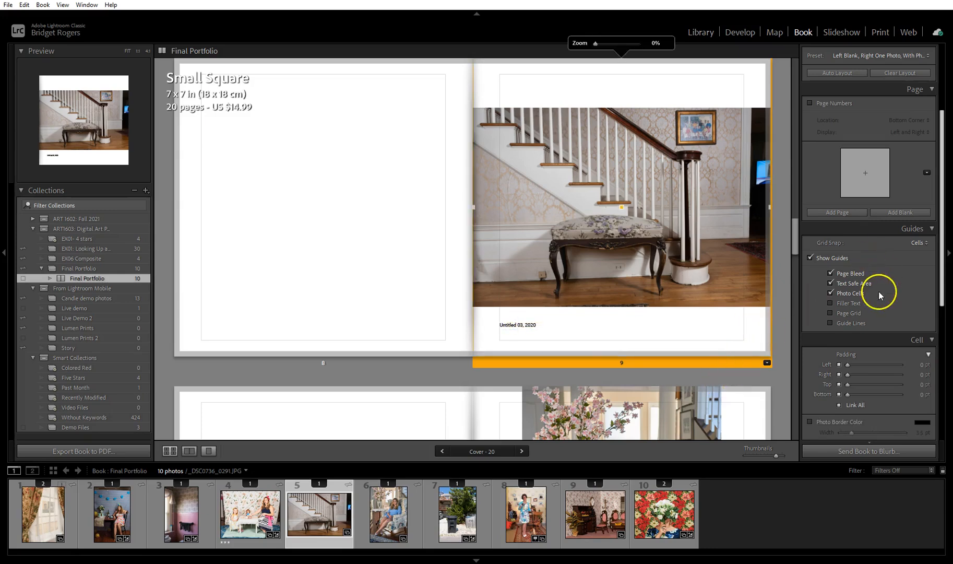
# Enlarge the caption text under the staircase photo on page 9 to 39.8 pt
pyautogui.scroll(-4, 899, 367)
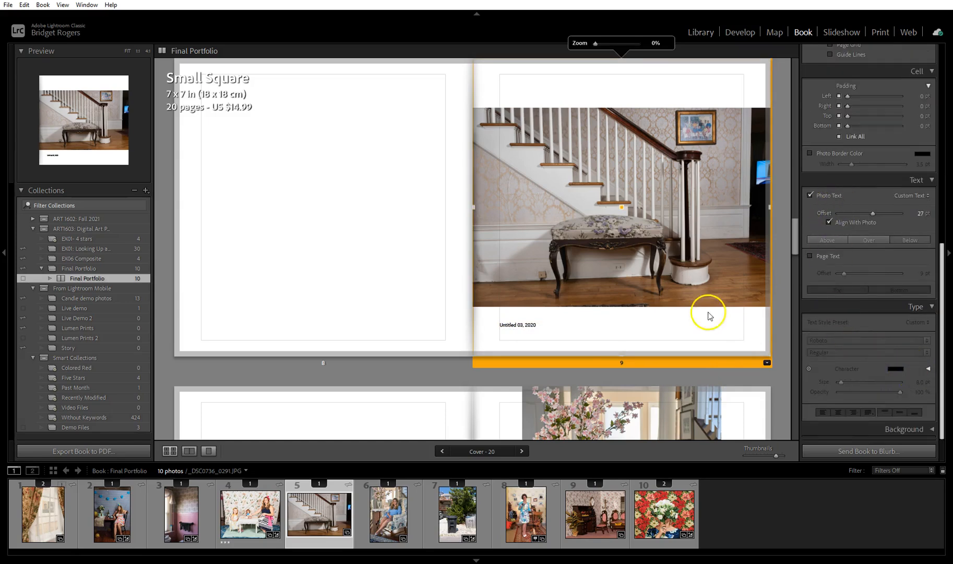
pyautogui.click(500, 326)
pyautogui.click(547, 326)
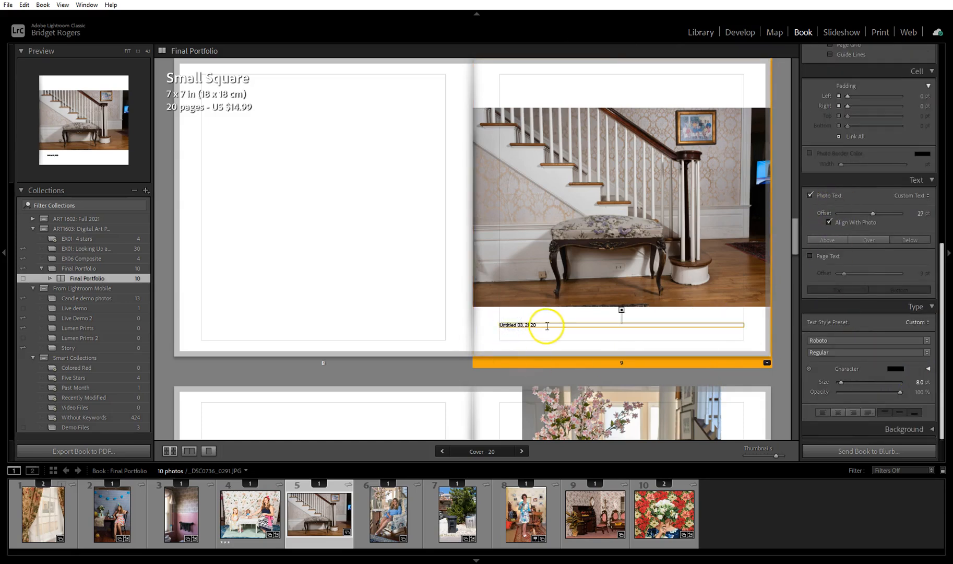
pyautogui.click(841, 383)
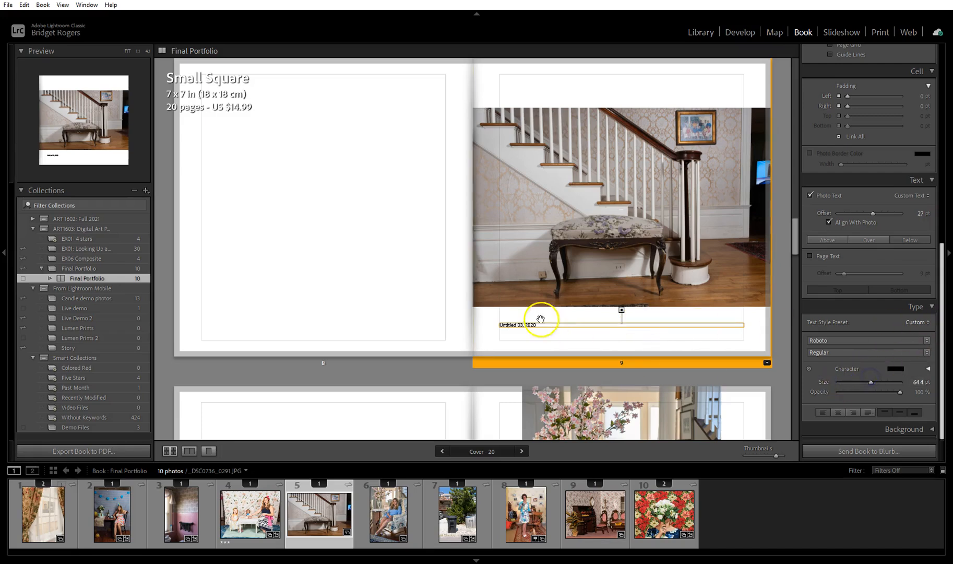
pyautogui.hotkey('ctrl', 'z')
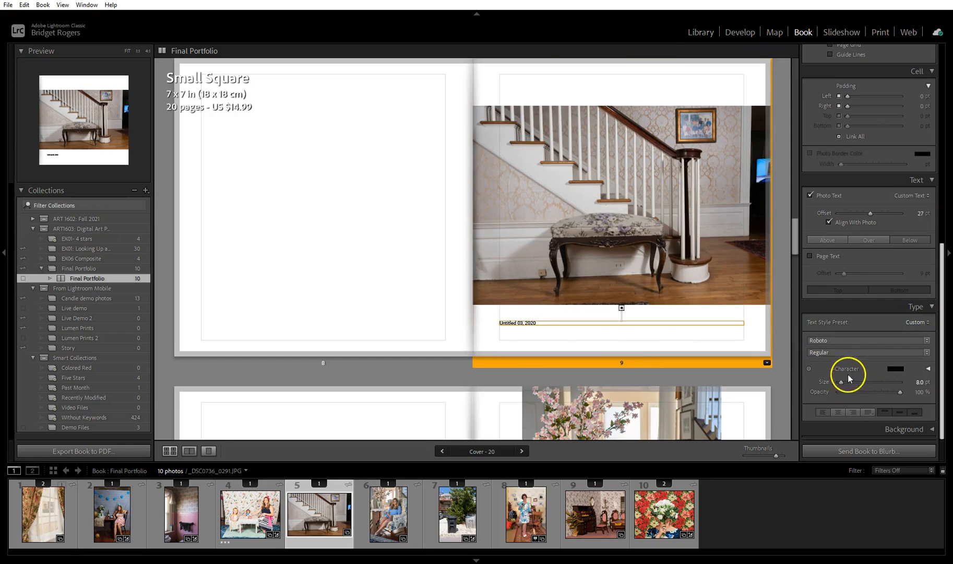
pyautogui.moveTo(840, 384); pyautogui.dragTo(859, 384)
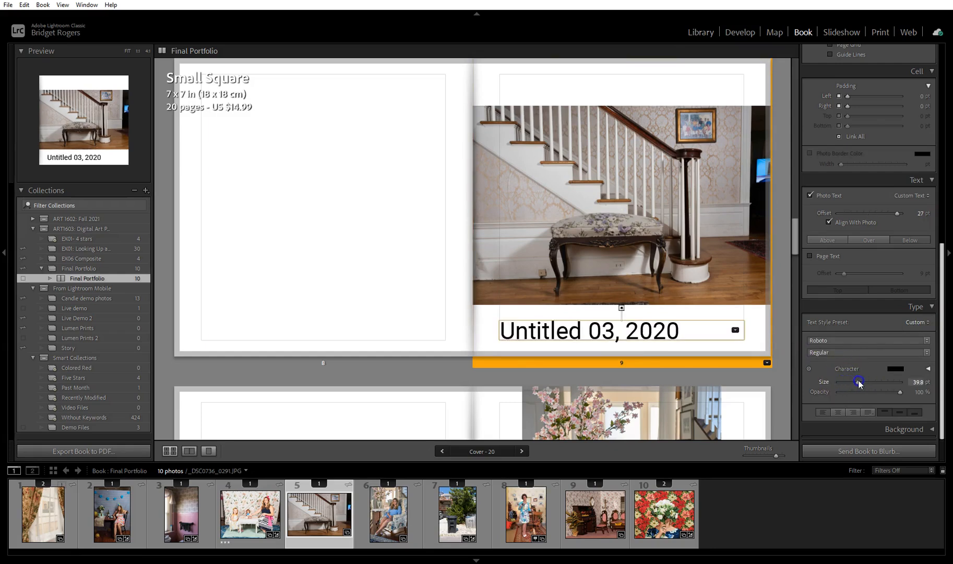
pyautogui.click(757, 319)
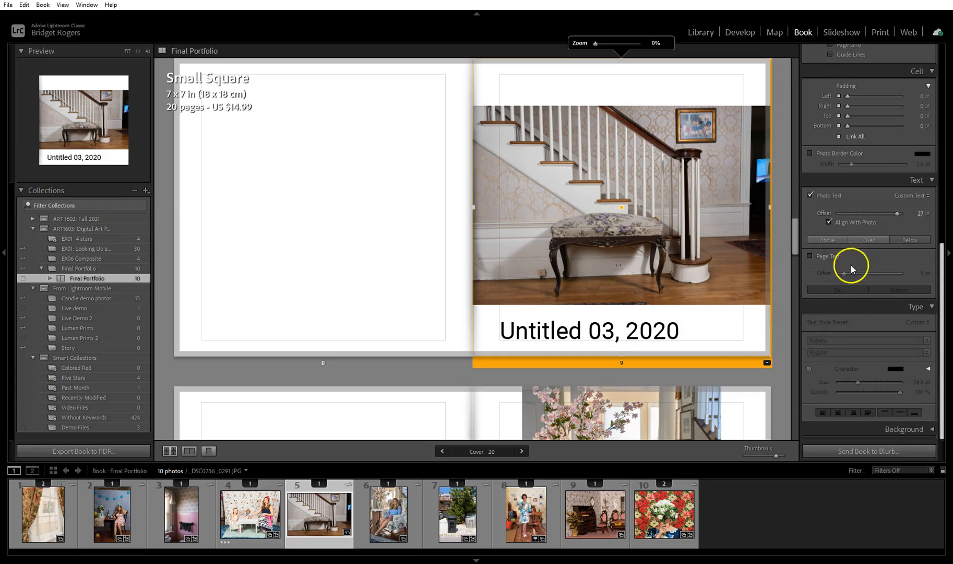
# Reduce the text size of the page 9 caption to 21 pt
pyautogui.click(613, 335)
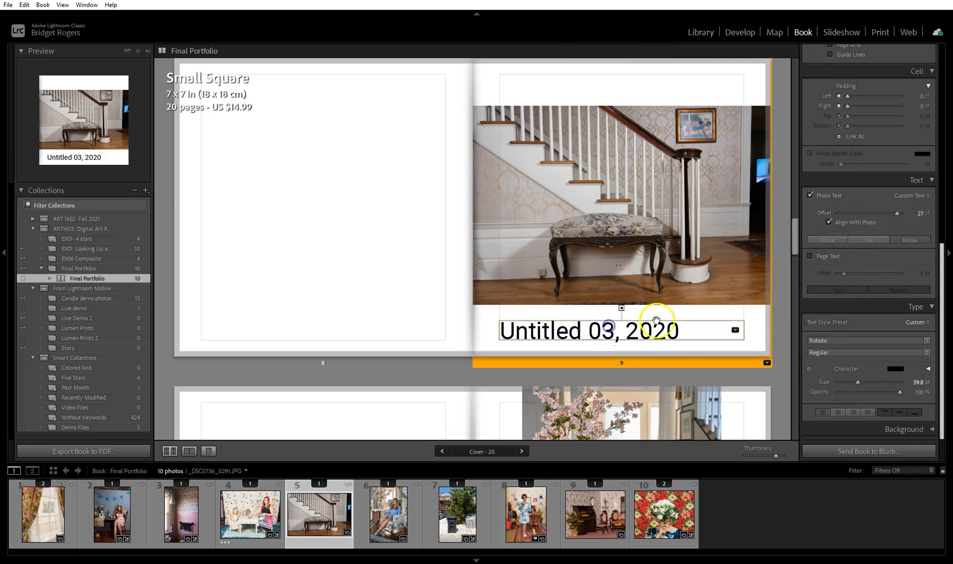
pyautogui.click(671, 321)
pyautogui.moveTo(858, 381); pyautogui.dragTo(858, 380)
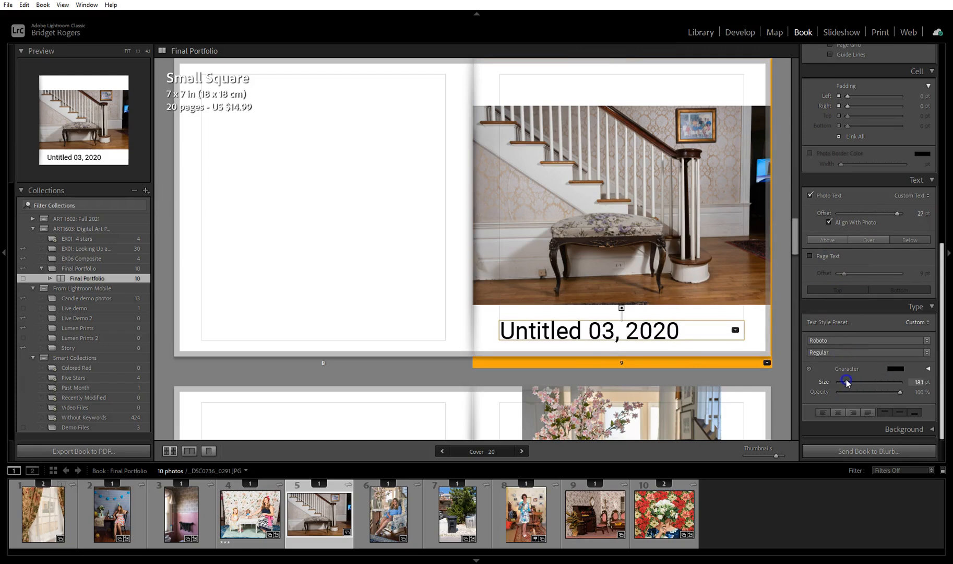
pyautogui.click(734, 318)
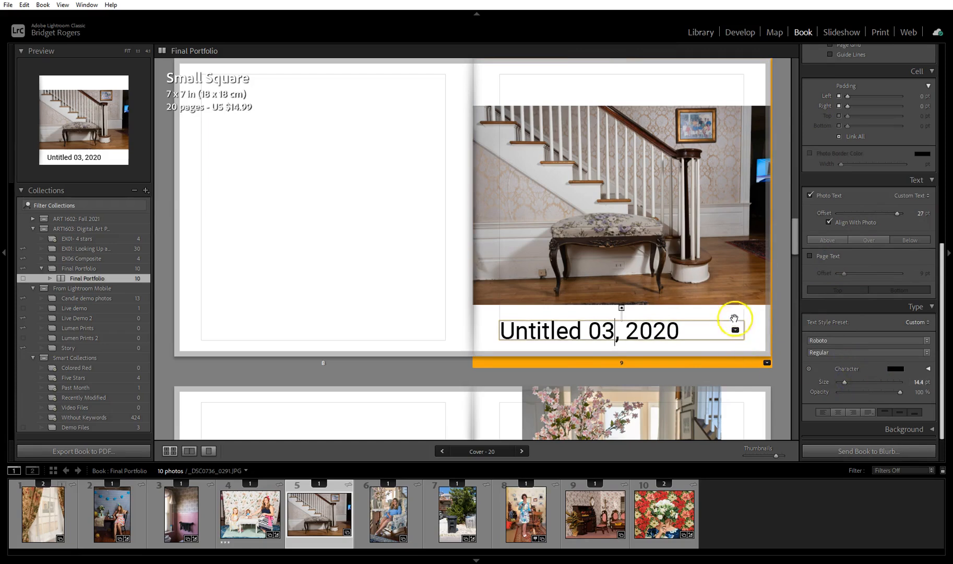
pyautogui.moveTo(845, 382); pyautogui.dragTo(842, 384)
pyautogui.click(735, 329)
pyautogui.click(682, 345)
pyautogui.moveTo(725, 347); pyautogui.dragTo(729, 344)
pyautogui.click(760, 319)
pyautogui.click(697, 317)
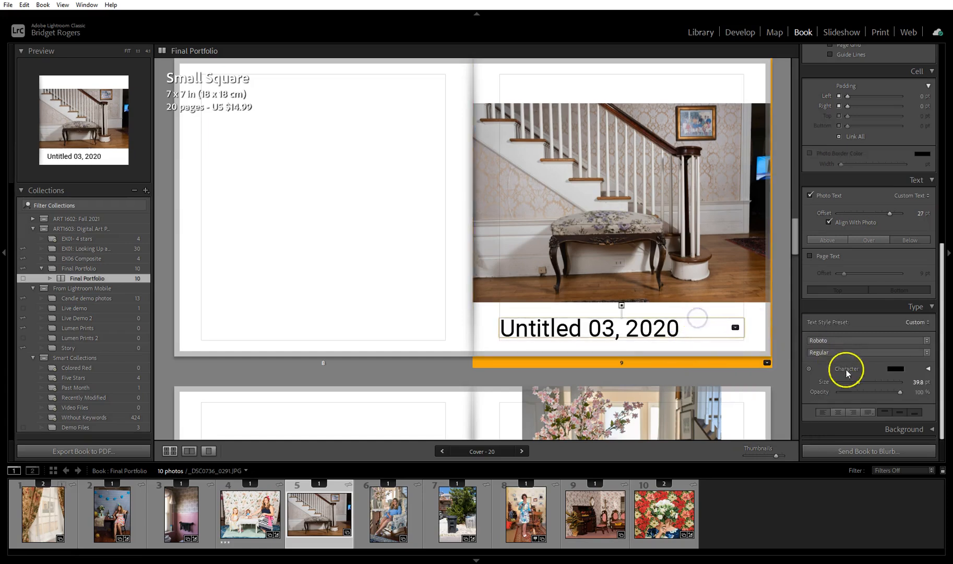
pyautogui.moveTo(857, 382); pyautogui.dragTo(847, 384)
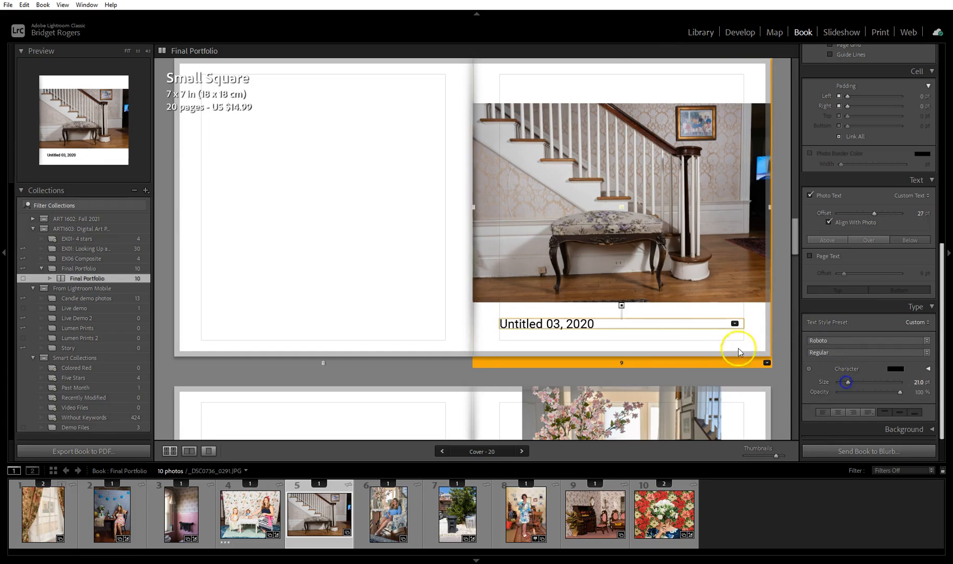
pyautogui.click(668, 334)
# Look back through the spreads between page 9 and the covers, ending with smaller thumbnails that show several spreads together
pyautogui.scroll(8, 668, 333)
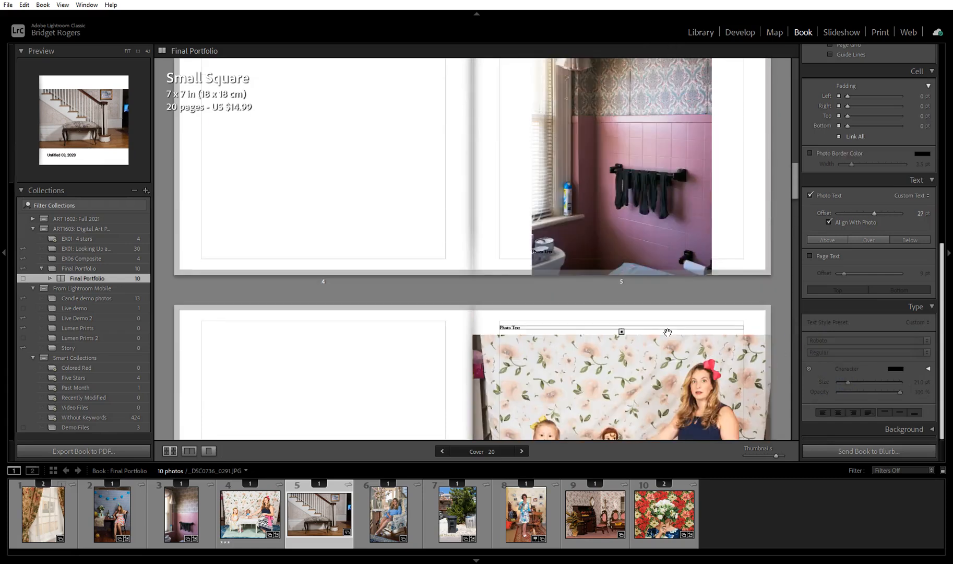
pyautogui.scroll(5, 668, 332)
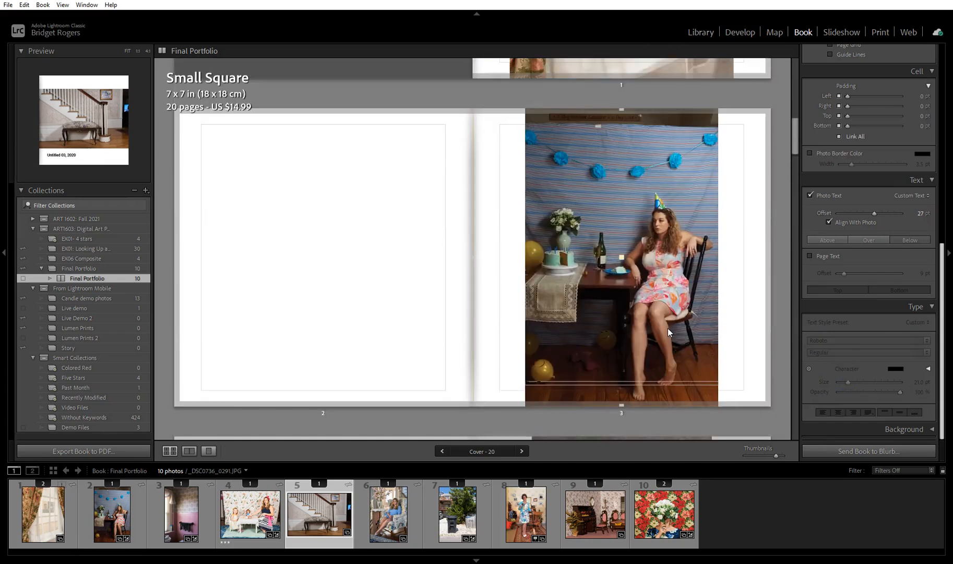
pyautogui.scroll(-8, 669, 332)
pyautogui.scroll(-4, 668, 332)
pyautogui.click(574, 325)
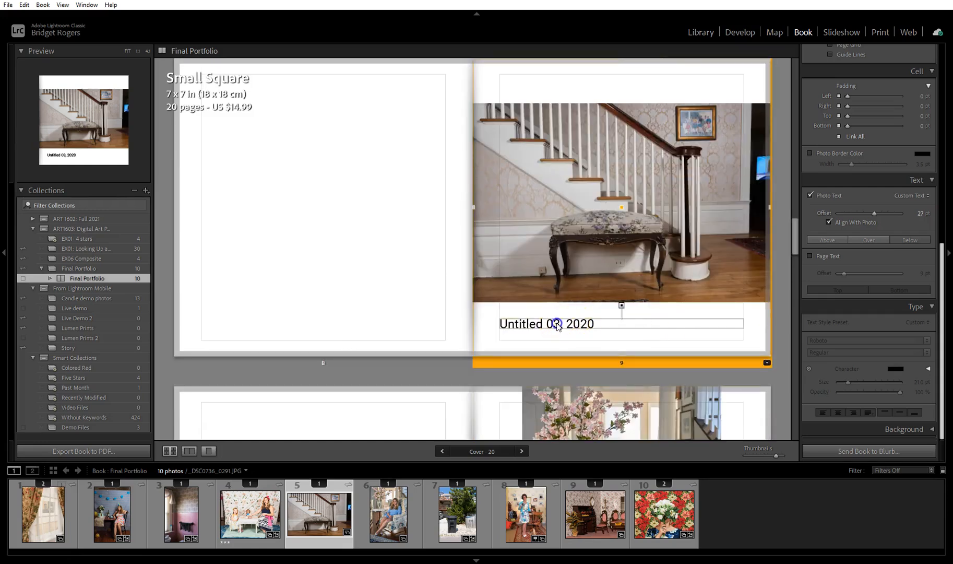
pyautogui.click(558, 324)
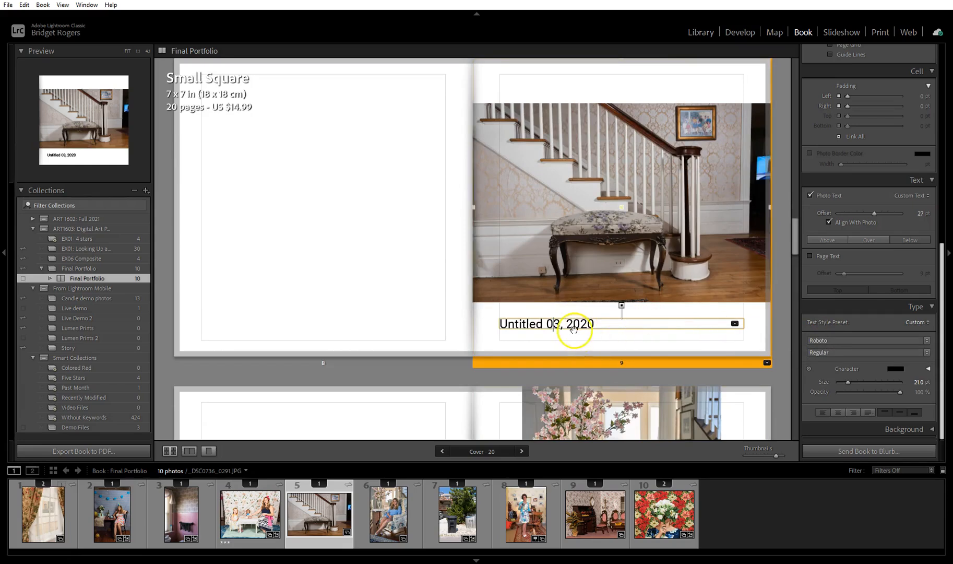
pyautogui.scroll(8, 602, 276)
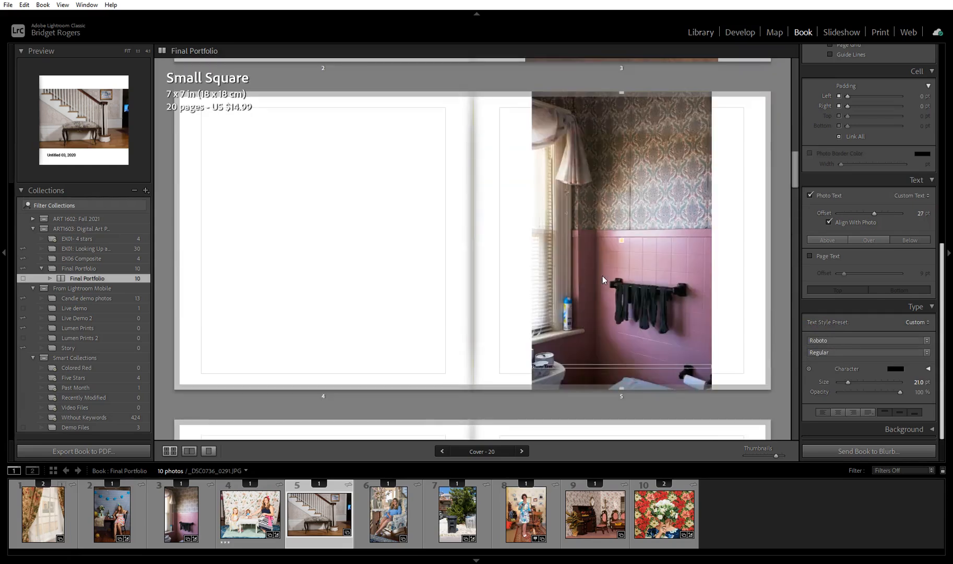
pyautogui.scroll(10, 603, 275)
pyautogui.click(784, 458)
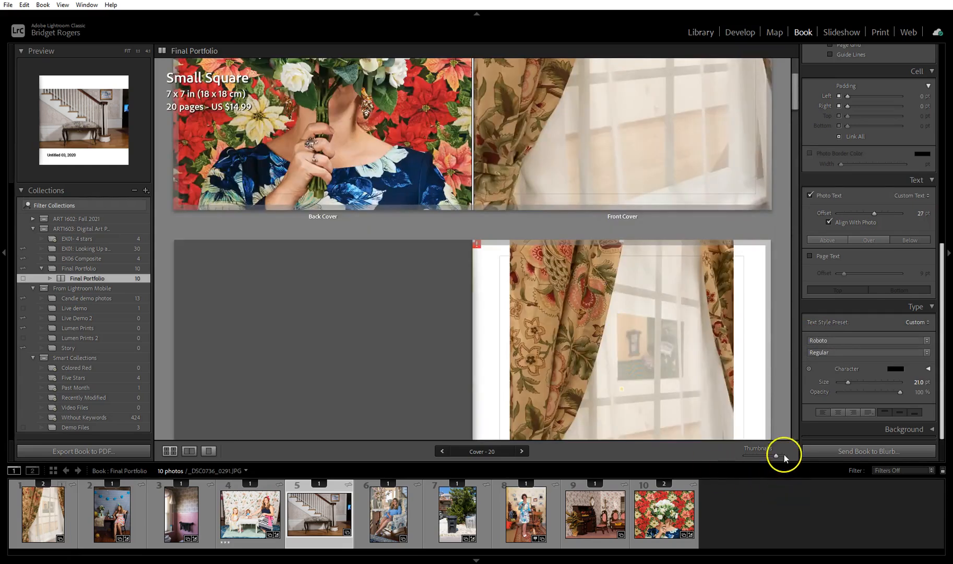
pyautogui.moveTo(772, 458)
pyautogui.mouseDown()
pyautogui.moveTo(744, 456)
pyautogui.moveTo(754, 457)
pyautogui.mouseUp()
# Change blank page 2 to the 1 Photo layout with a full-width photo above a text box
pyautogui.click(418, 246)
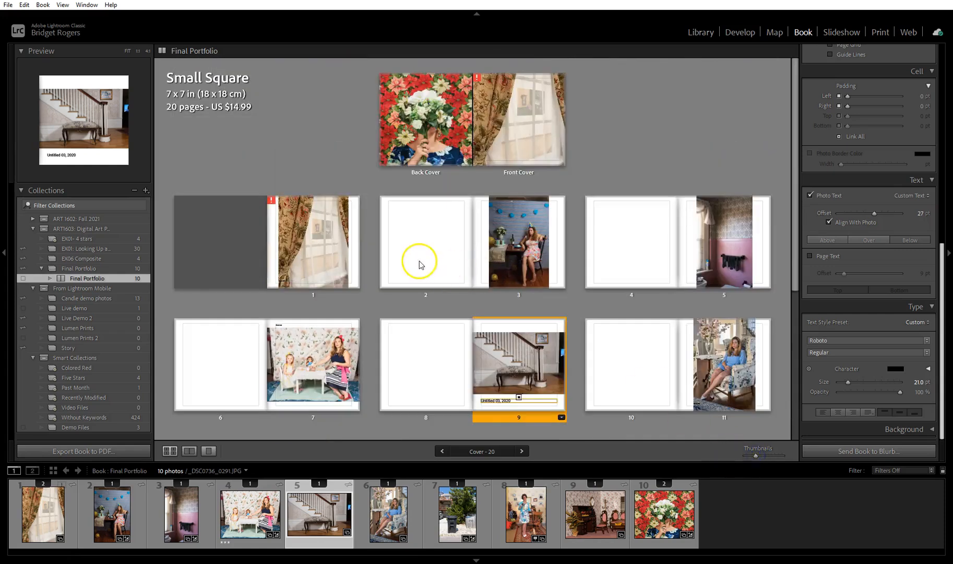
pyautogui.click(467, 295)
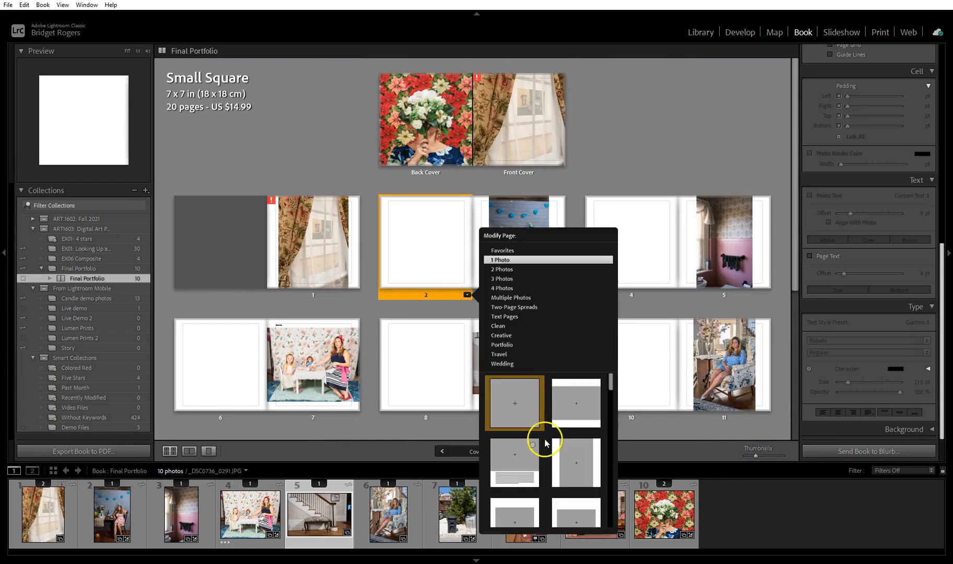
pyautogui.click(538, 444)
pyautogui.click(405, 233)
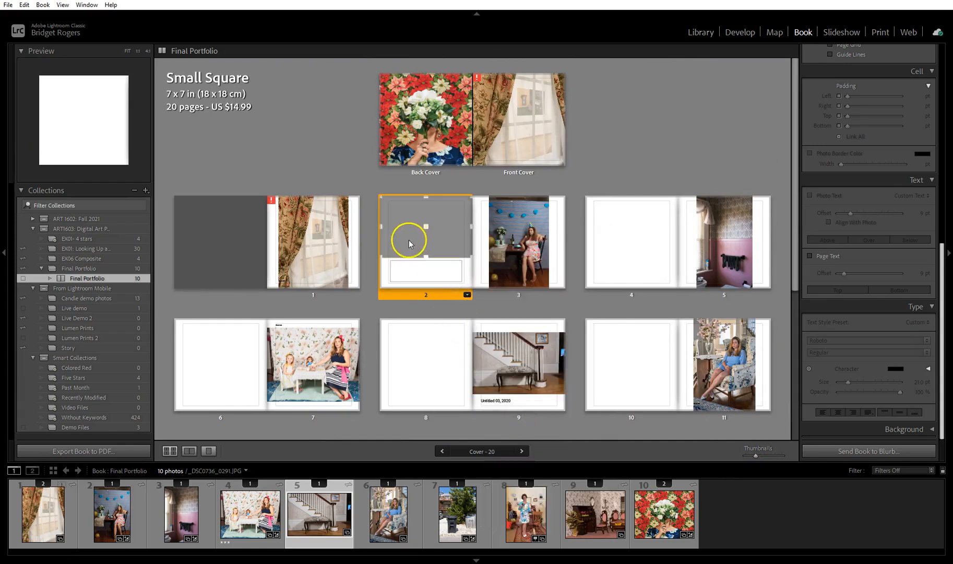
# Change page 2 to the 1 Photo layout with a small portrait photo cell beside a text box of equal height
pyautogui.click(467, 295)
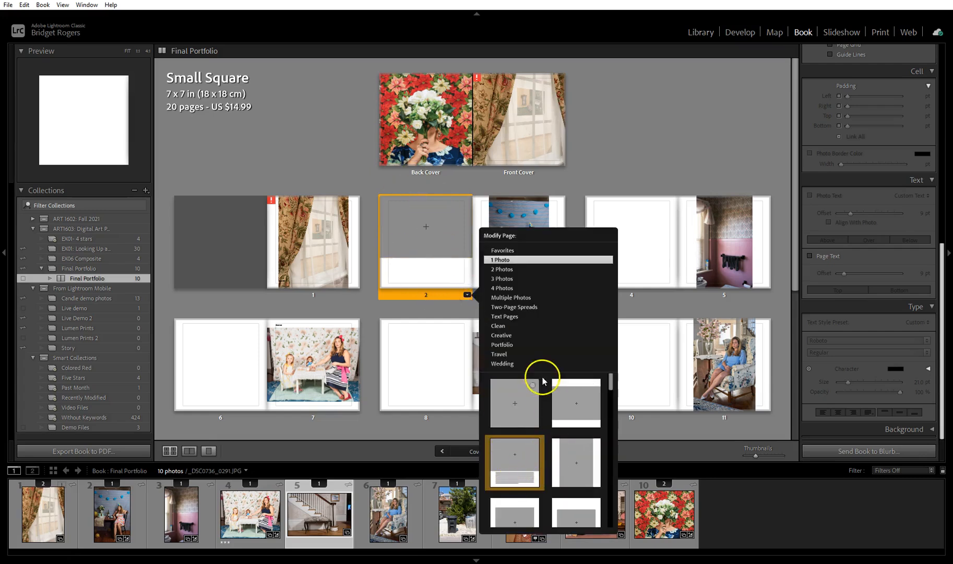
pyautogui.scroll(-5, 550, 464)
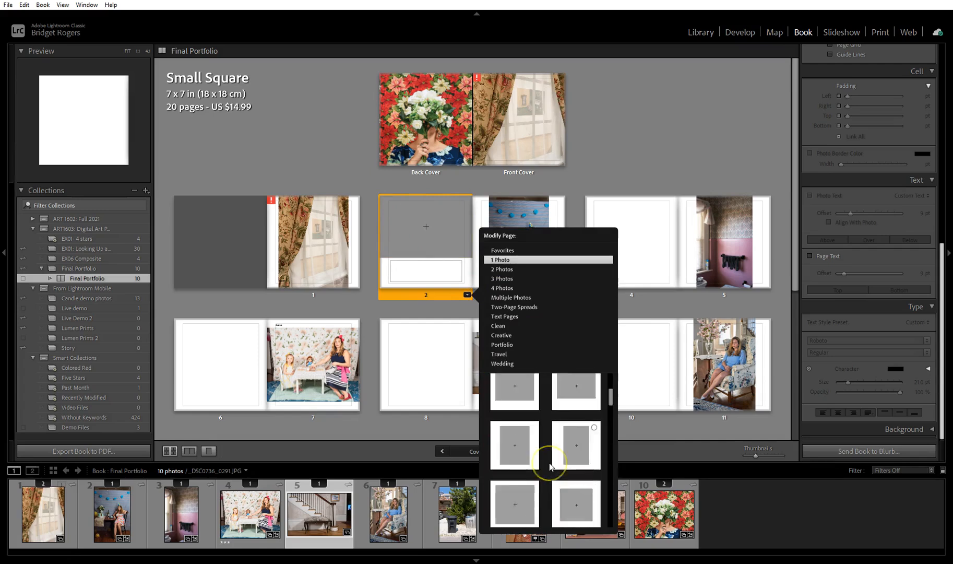
pyautogui.scroll(-4, 550, 466)
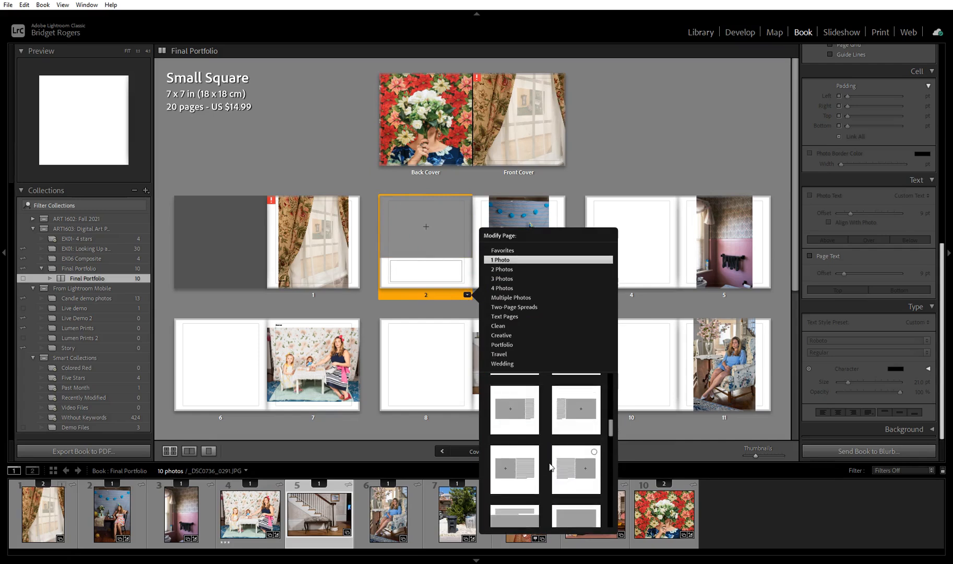
pyautogui.scroll(-2, 550, 467)
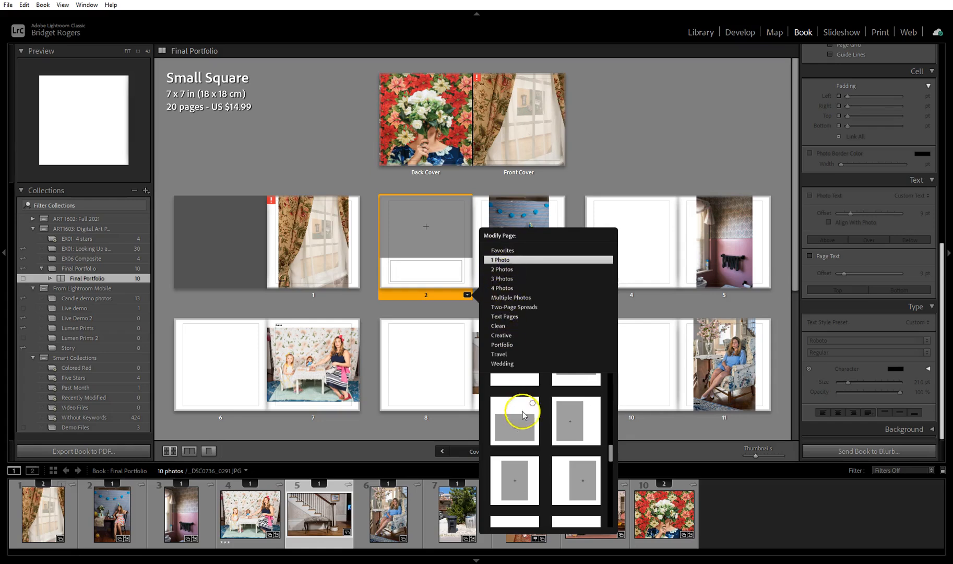
pyautogui.scroll(-1, 527, 426)
pyautogui.scroll(-2, 529, 435)
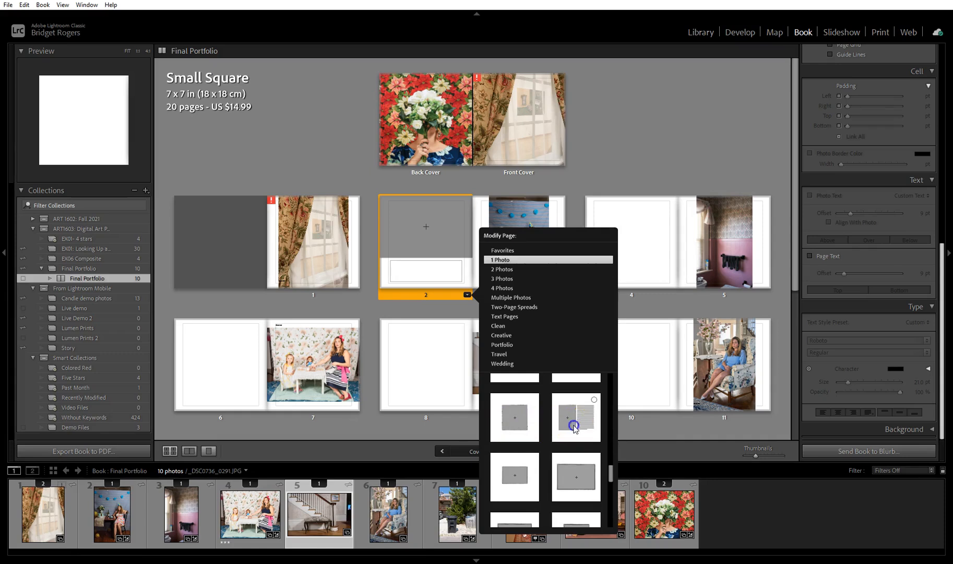
pyautogui.click(575, 427)
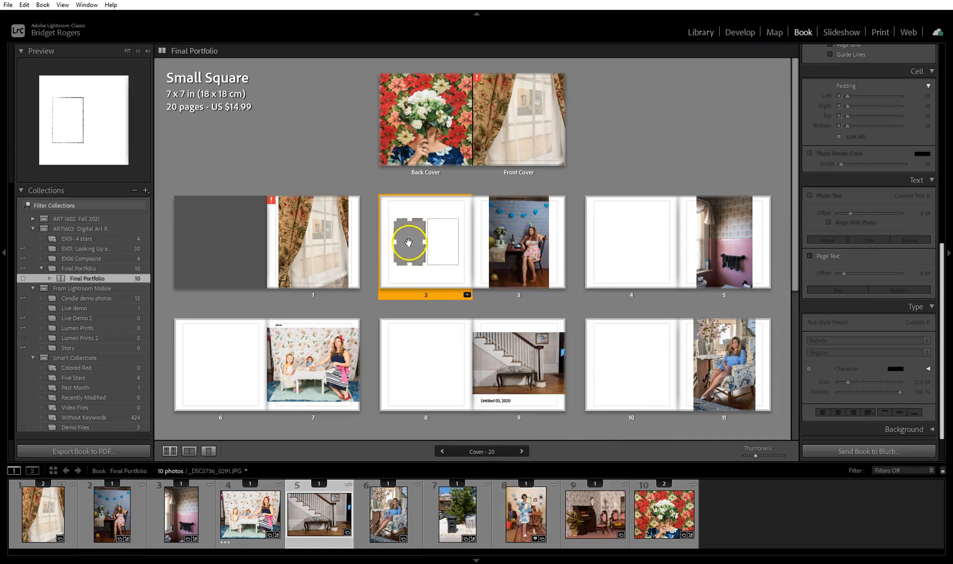
# Place Royal_Blue.jpg in the page 2 photo cell and enter "This is a bio about the person in this book" in the text box
pyautogui.click(395, 509)
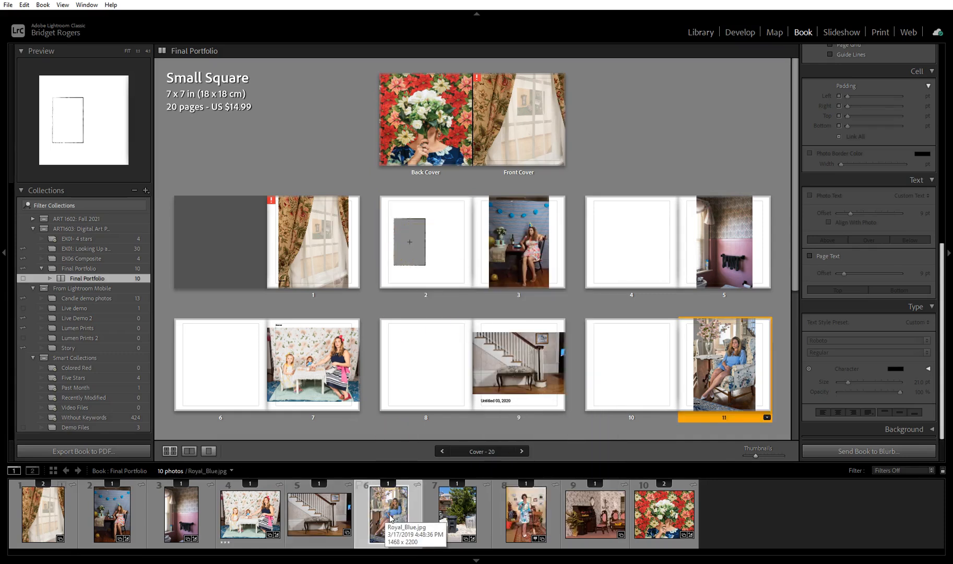
pyautogui.moveTo(395, 509); pyautogui.dragTo(414, 241)
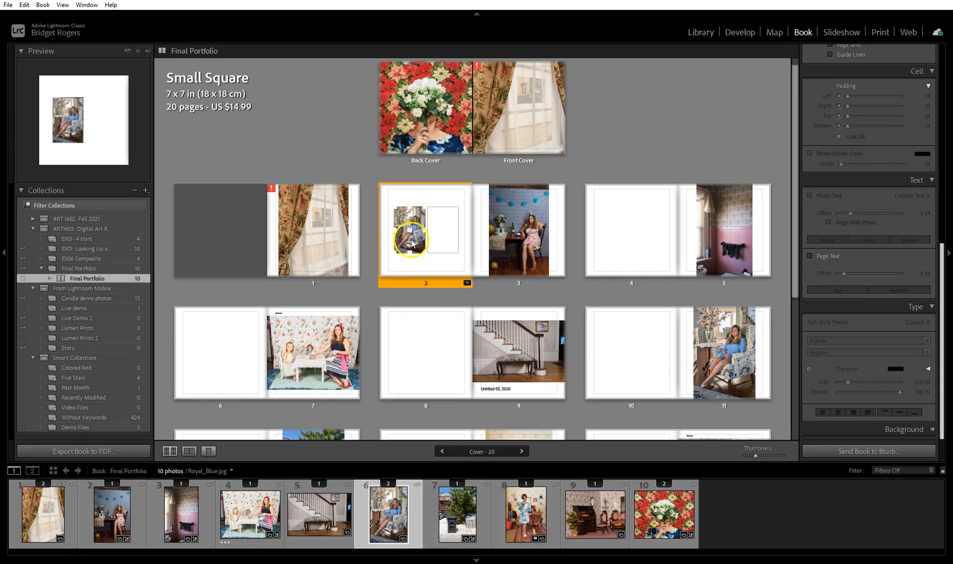
pyautogui.click(451, 224)
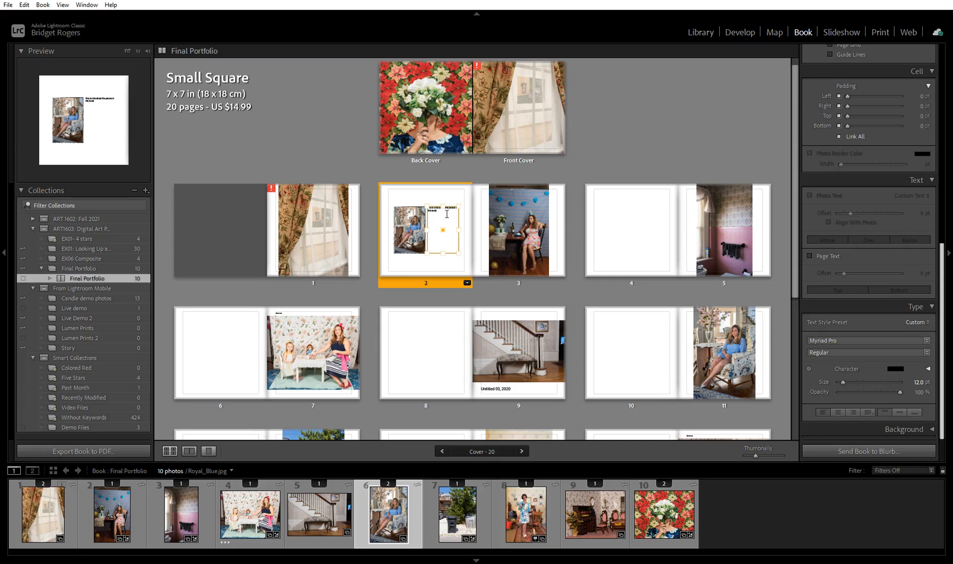
pyautogui.click(664, 132)
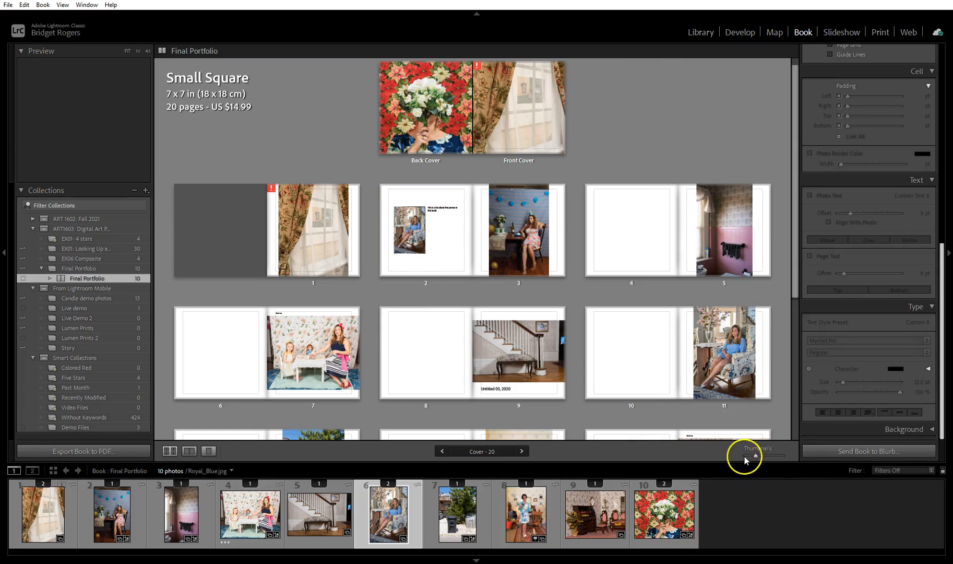
# Examine the bio page beside page 3 at a larger thumbnail size, and return to an overview of all pages
pyautogui.moveTo(757, 457); pyautogui.dragTo(774, 461)
pyautogui.scroll(-3, 540, 204)
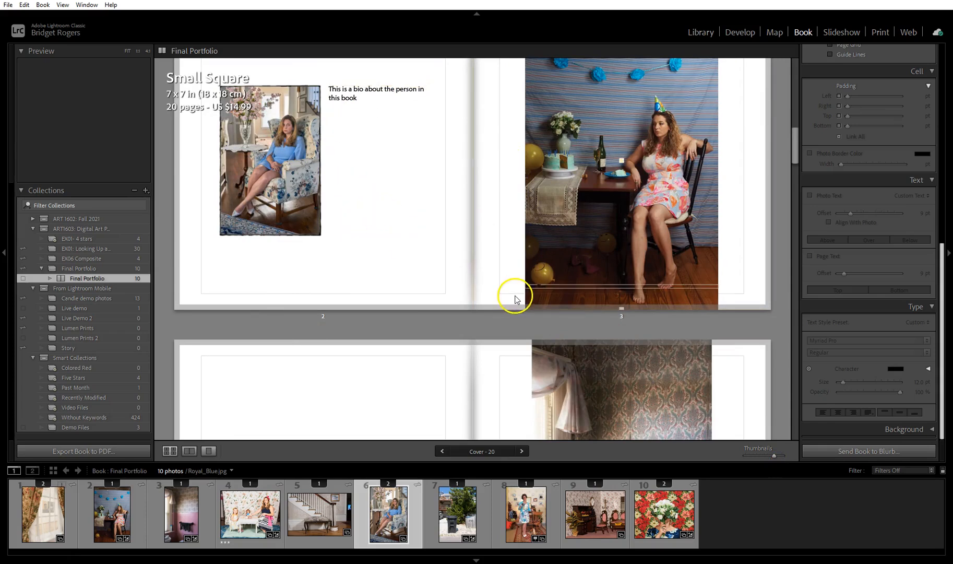
pyautogui.scroll(3, 514, 295)
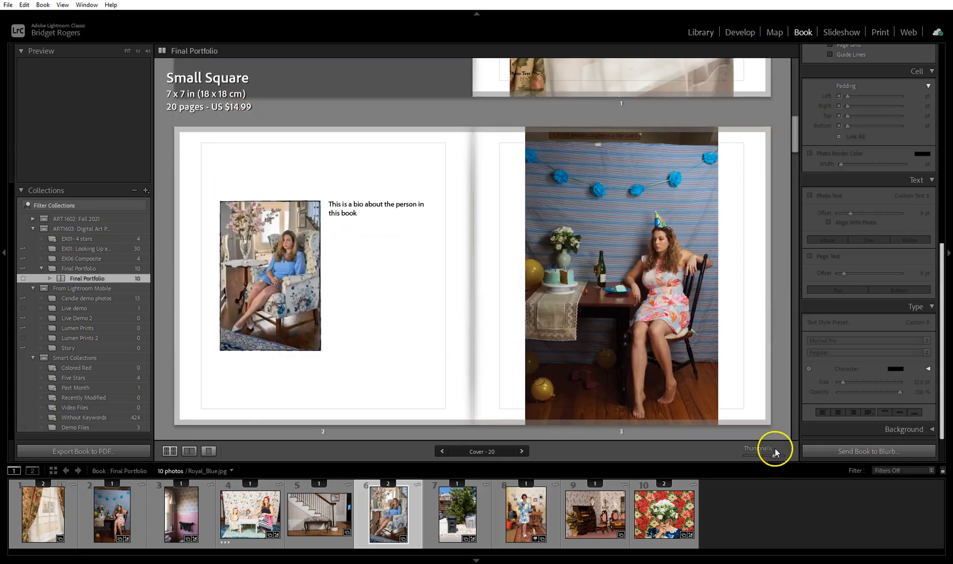
pyautogui.moveTo(774, 455); pyautogui.dragTo(750, 458)
pyautogui.scroll(-1, 511, 250)
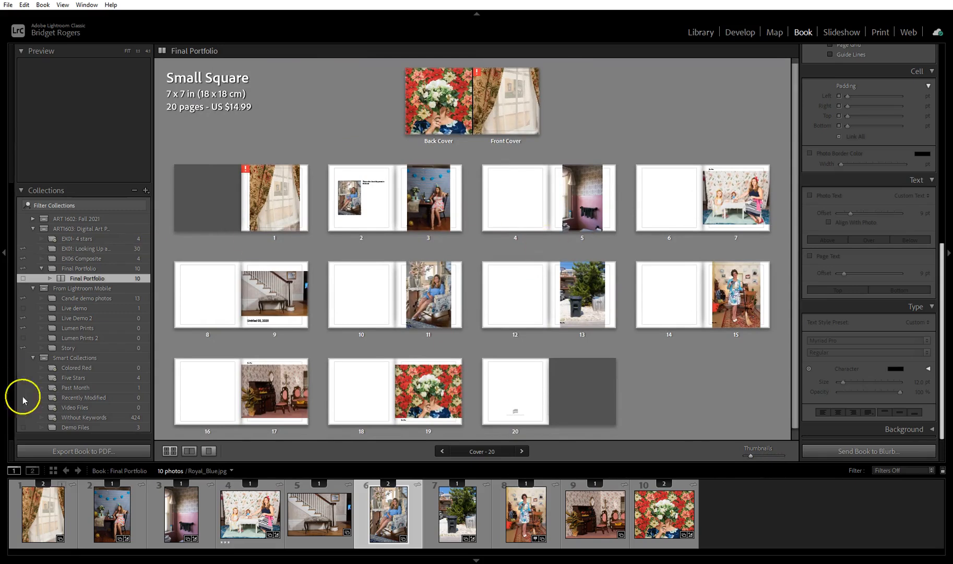
pyautogui.click(102, 454)
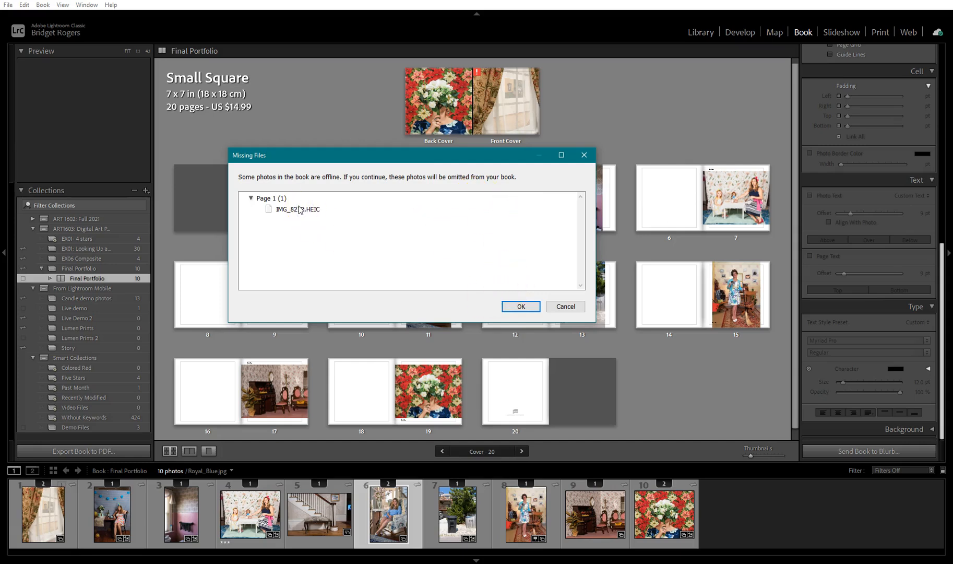
pyautogui.click(516, 307)
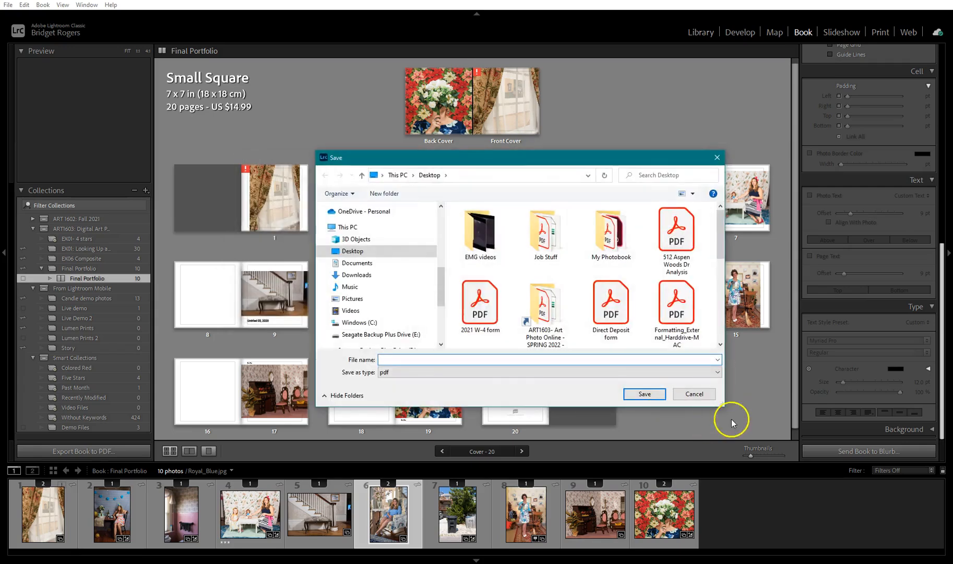
pyautogui.click(705, 391)
# Check the missing-file warning on the page 1 curtain photo and remove that photo from the page
pyautogui.click(275, 212)
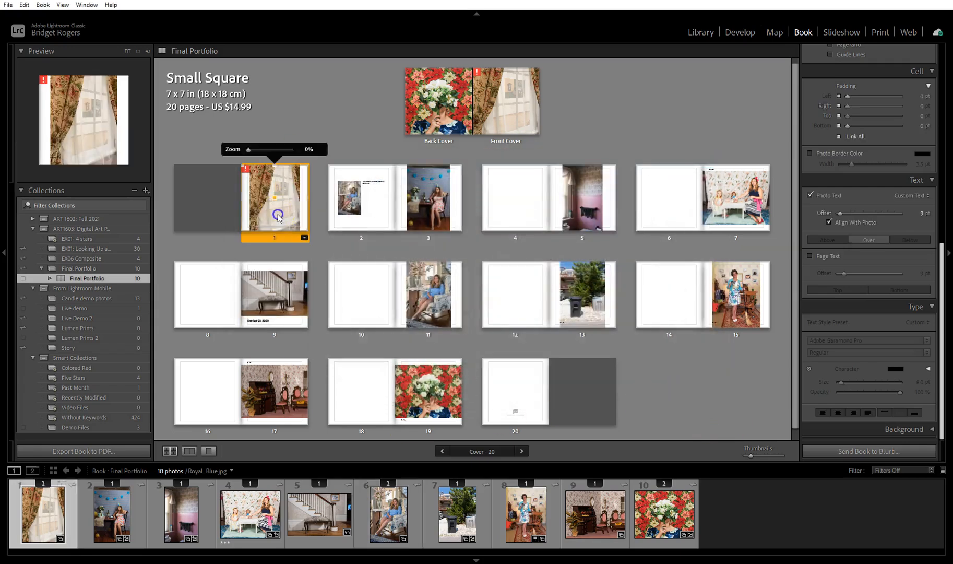
pyautogui.click(246, 168)
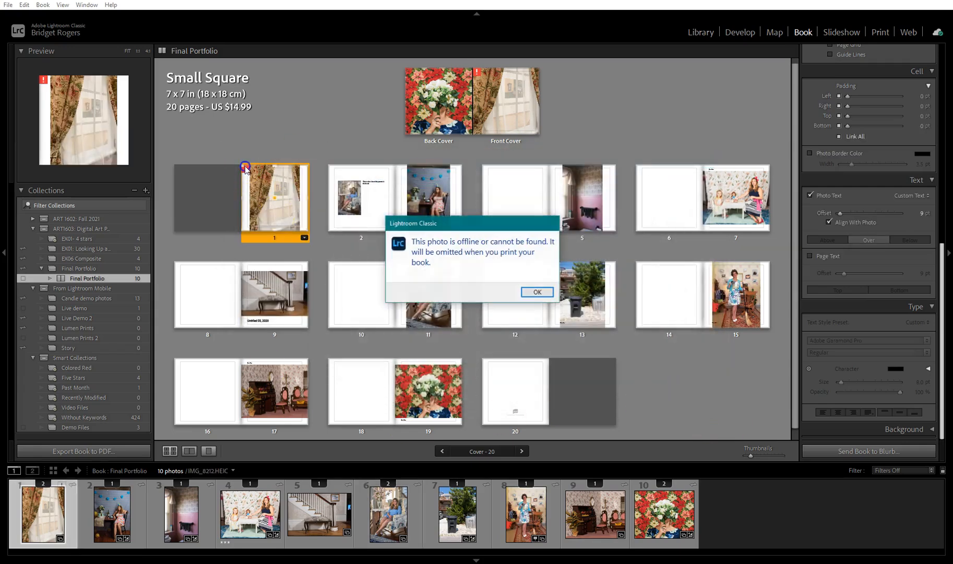
pyautogui.click(537, 291)
pyautogui.click(296, 206)
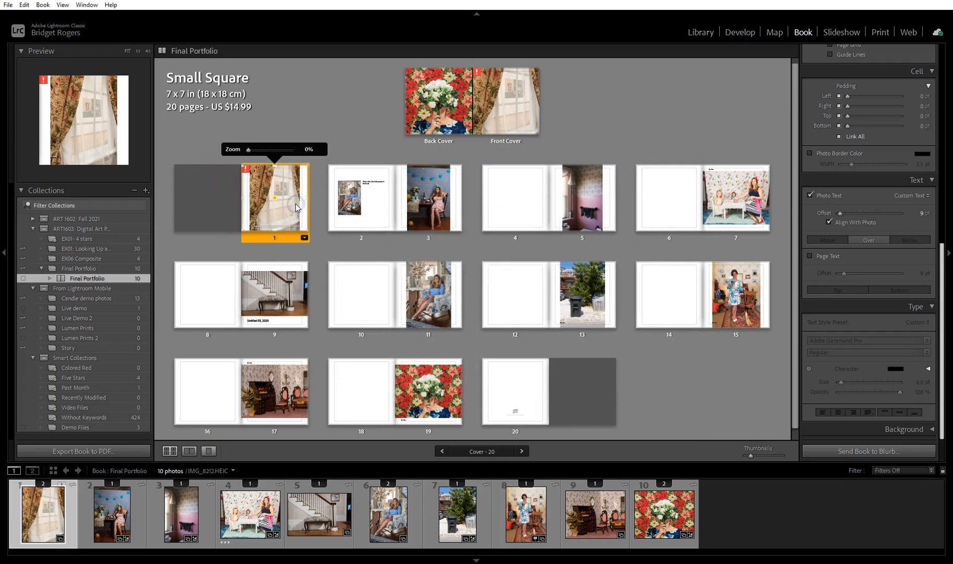
pyautogui.press('Delete')
pyautogui.click(329, 131)
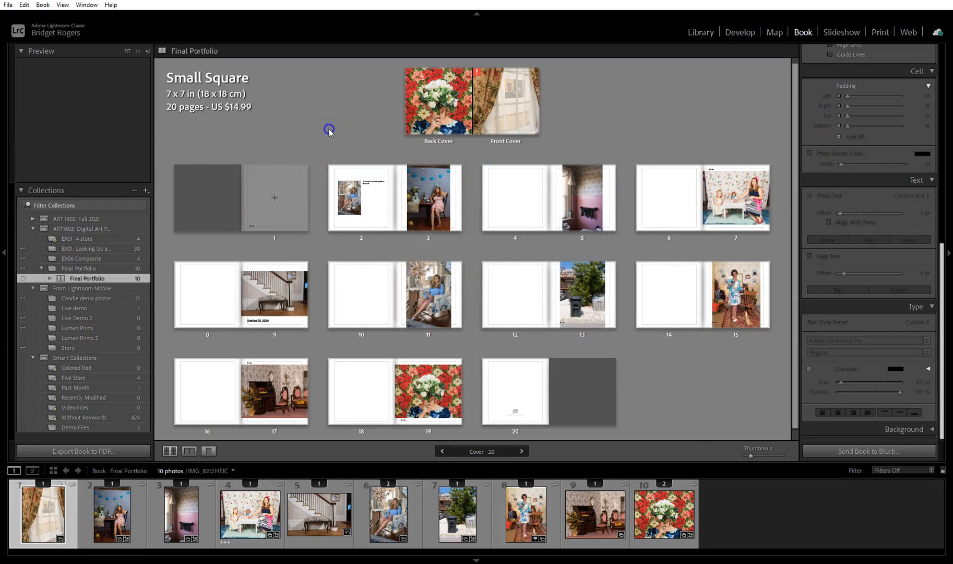
# Remove the portrait photo from the page 2 bio layout, keeping its text box
pyautogui.click(350, 199)
pyautogui.press('Delete')
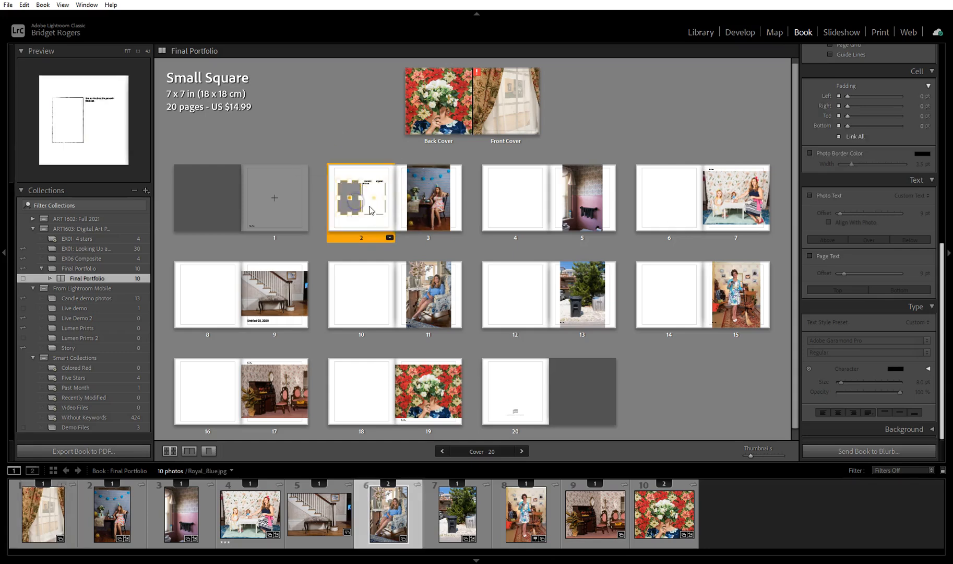
pyautogui.click(375, 199)
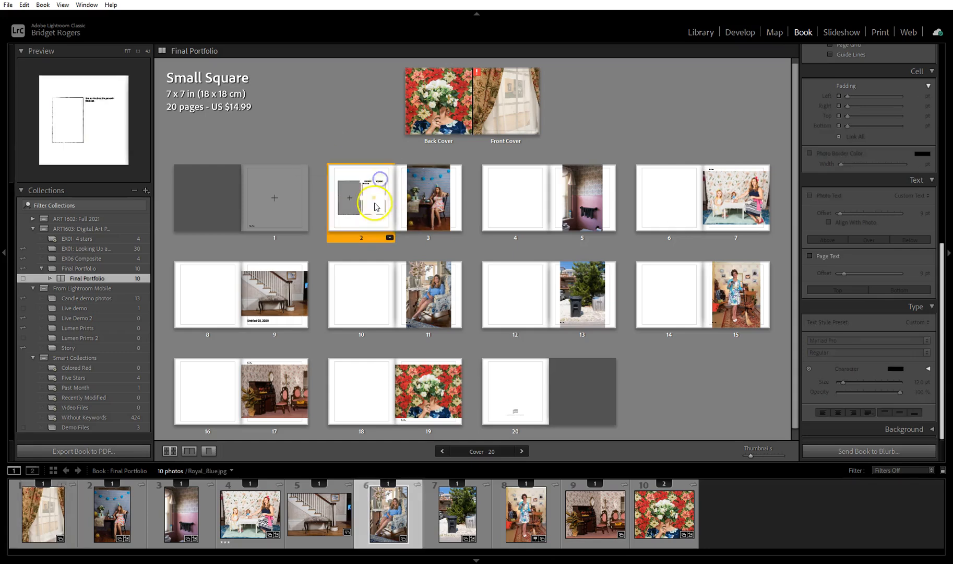
pyautogui.click(366, 149)
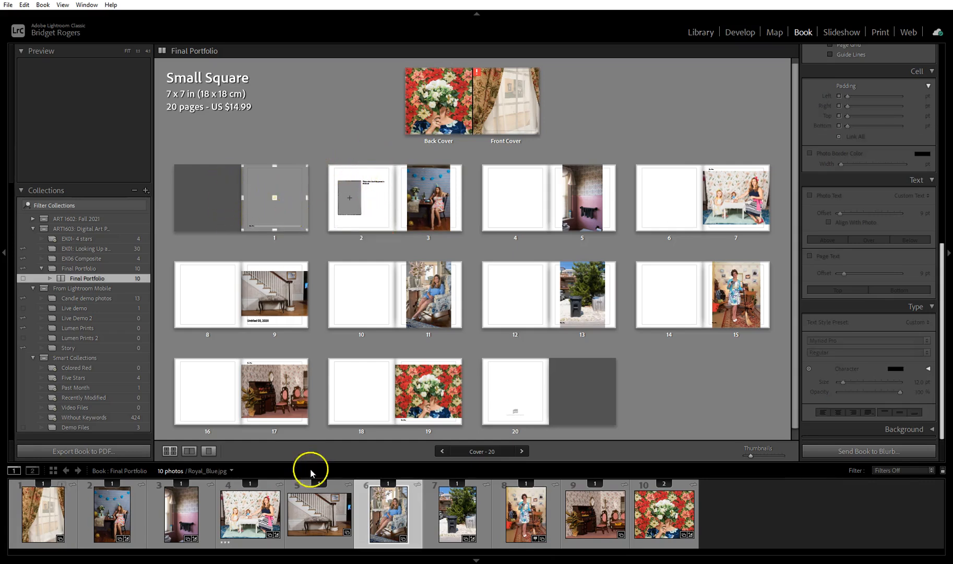
# Place the BecomingWallpaper bouquet photo on page 1 and apply the 1 Photo layout with a full-width photo between white bands
pyautogui.moveTo(662, 512); pyautogui.dragTo(273, 190)
pyautogui.click(668, 362)
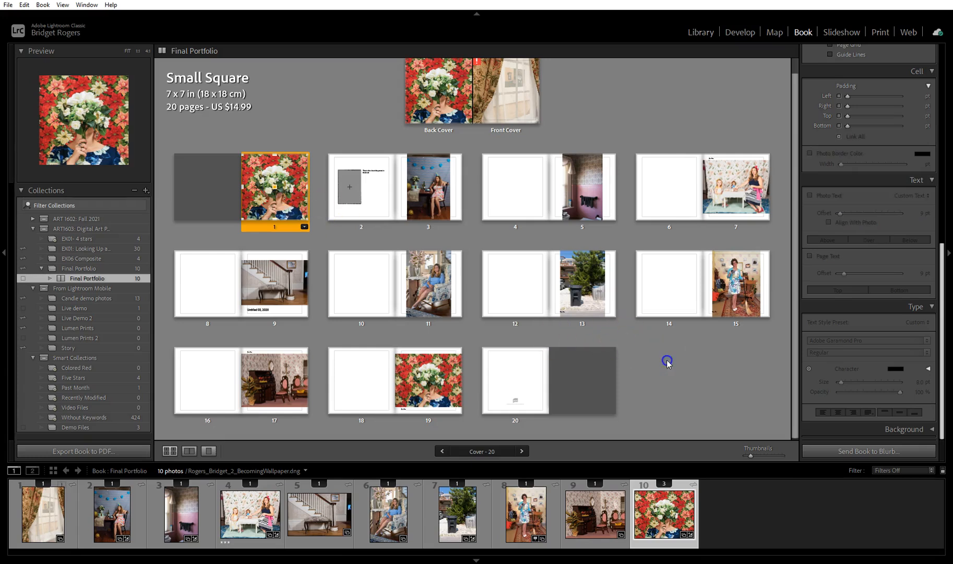
pyautogui.click(281, 201)
pyautogui.click(305, 227)
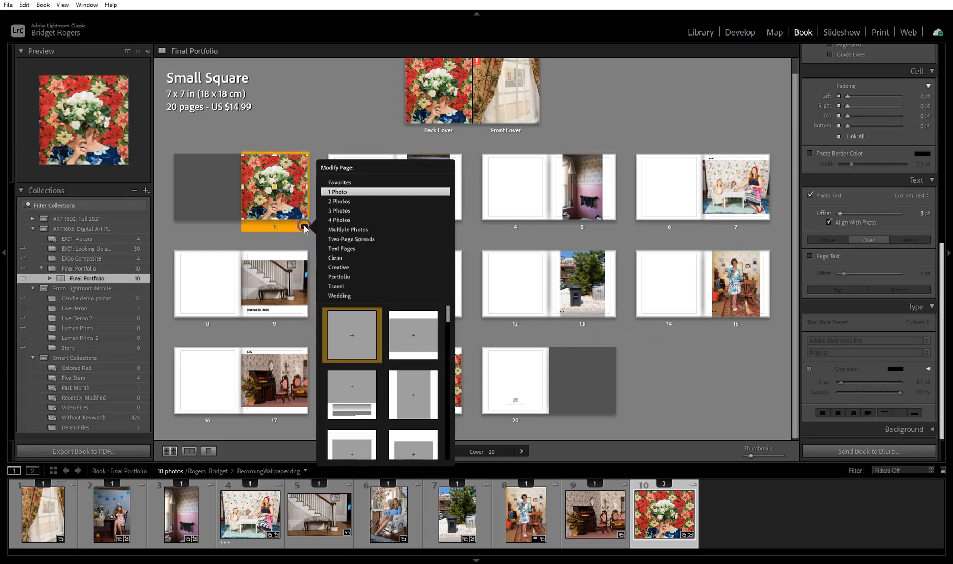
pyautogui.scroll(-3, 403, 361)
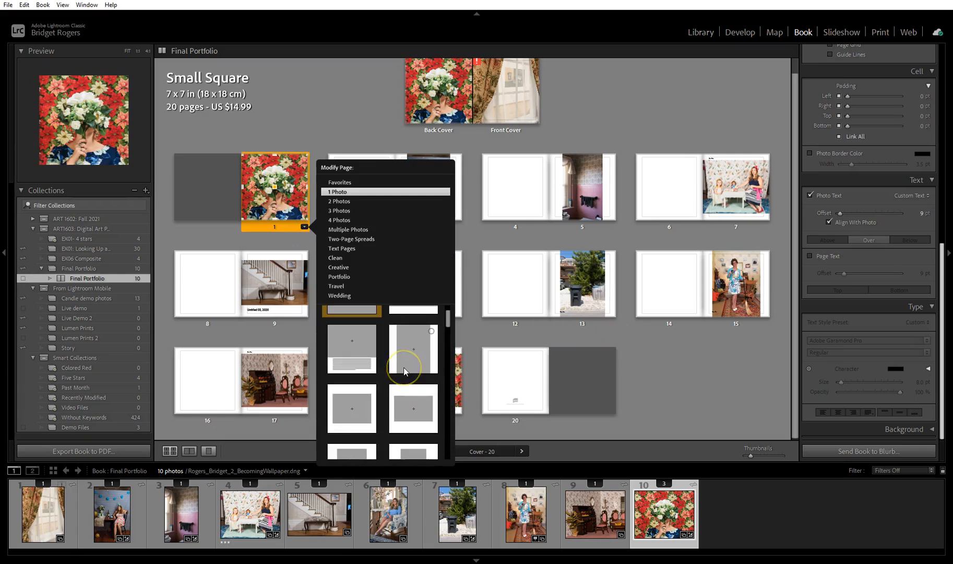
pyautogui.click(404, 367)
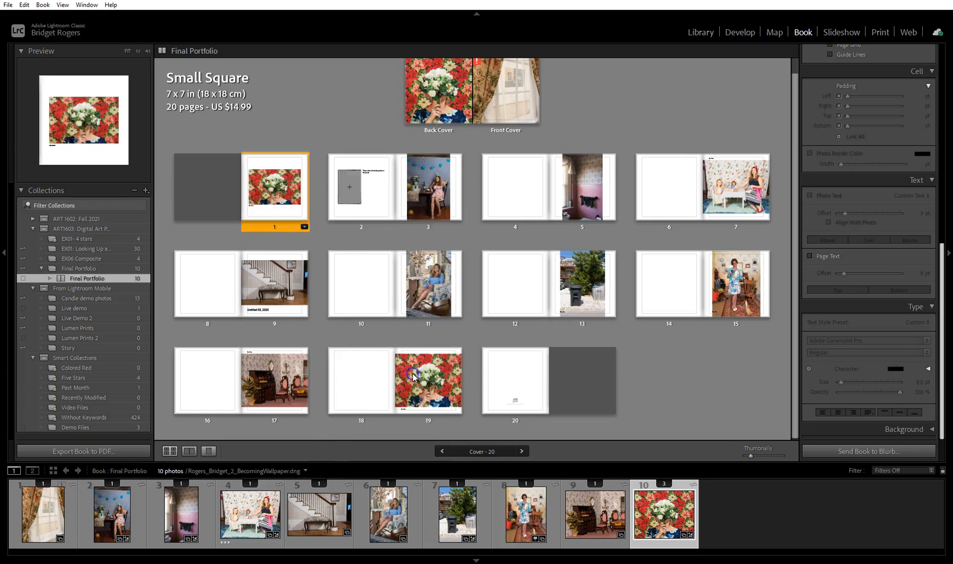
pyautogui.click(304, 227)
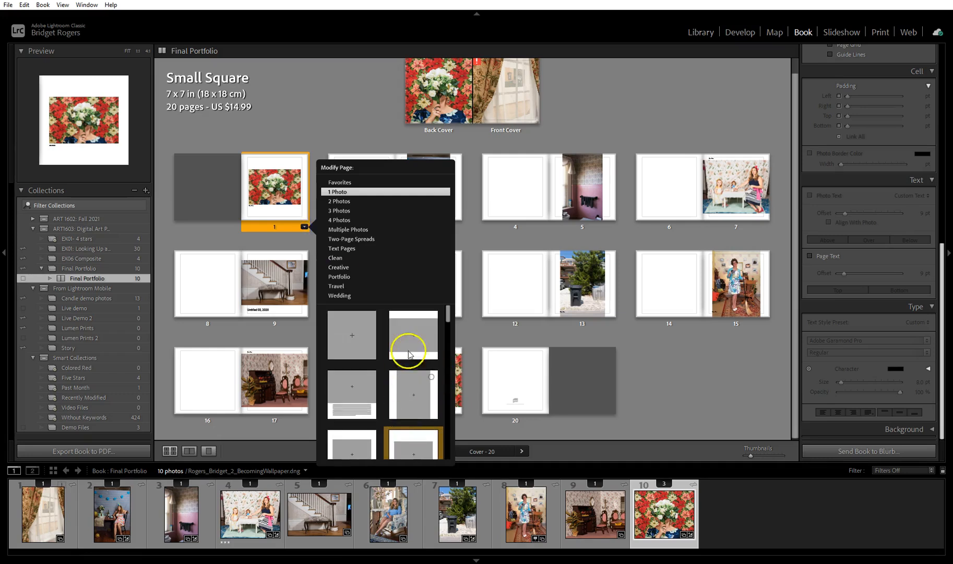
pyautogui.click(407, 349)
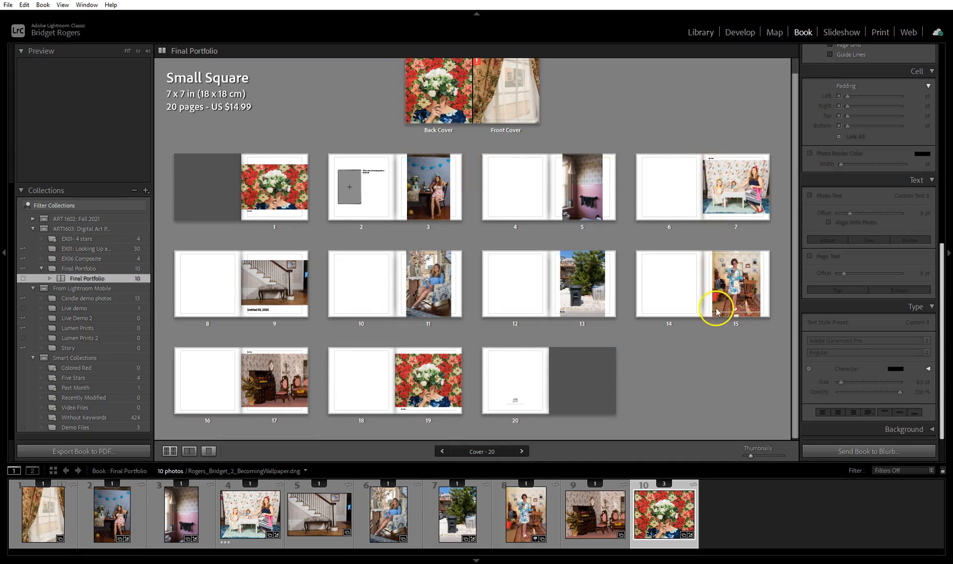
pyautogui.click(75, 451)
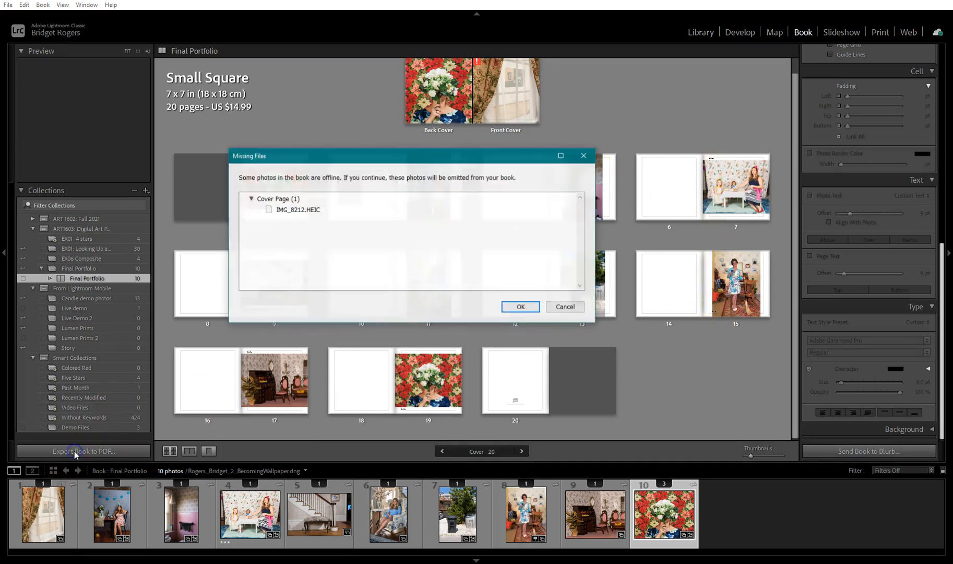
pyautogui.click(515, 308)
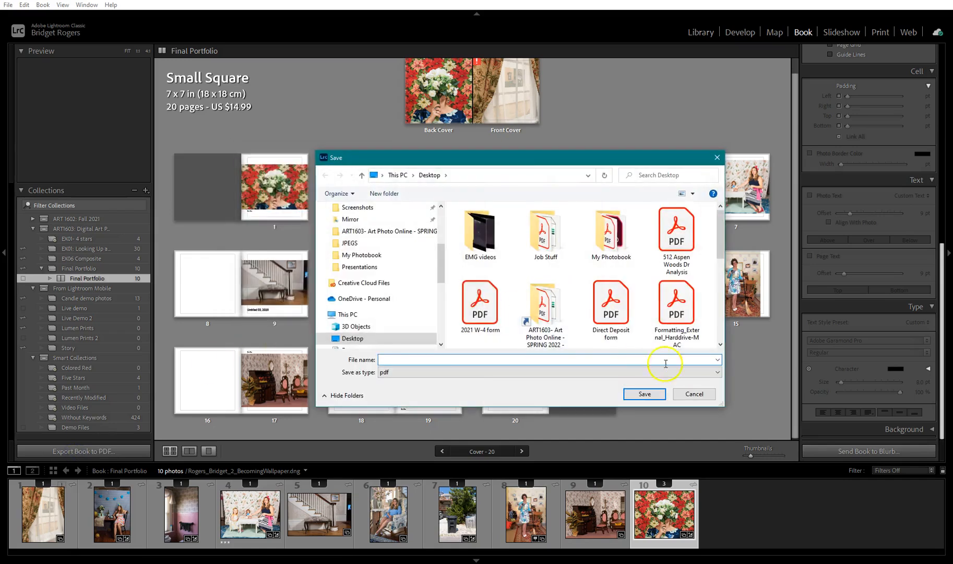
pyautogui.click(694, 394)
# Replace the offline curtain photo on the front cover with the BecomingWallpaper bouquet photo
pyautogui.click(506, 95)
pyautogui.click(521, 100)
pyautogui.scroll(1, 554, 139)
pyautogui.click(512, 98)
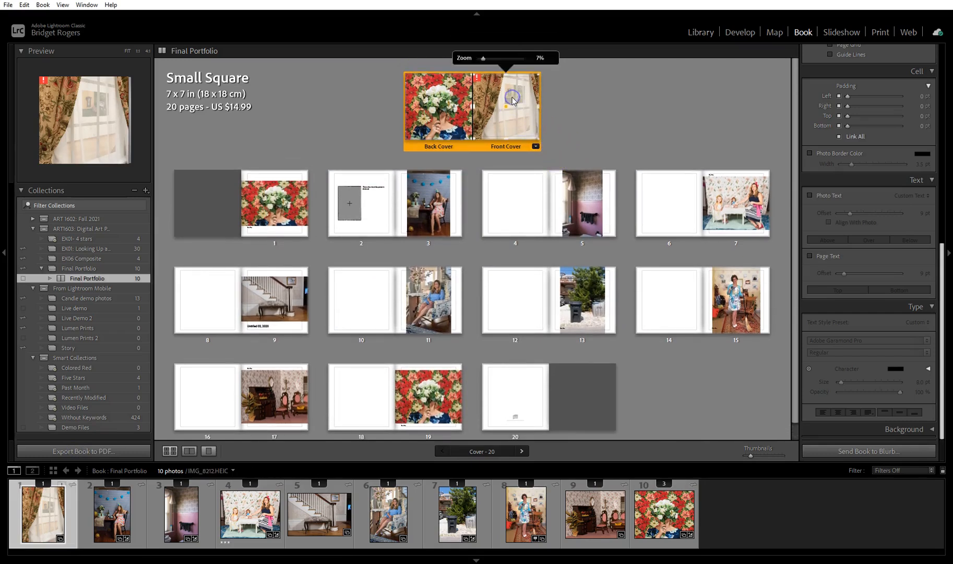
pyautogui.press('Delete')
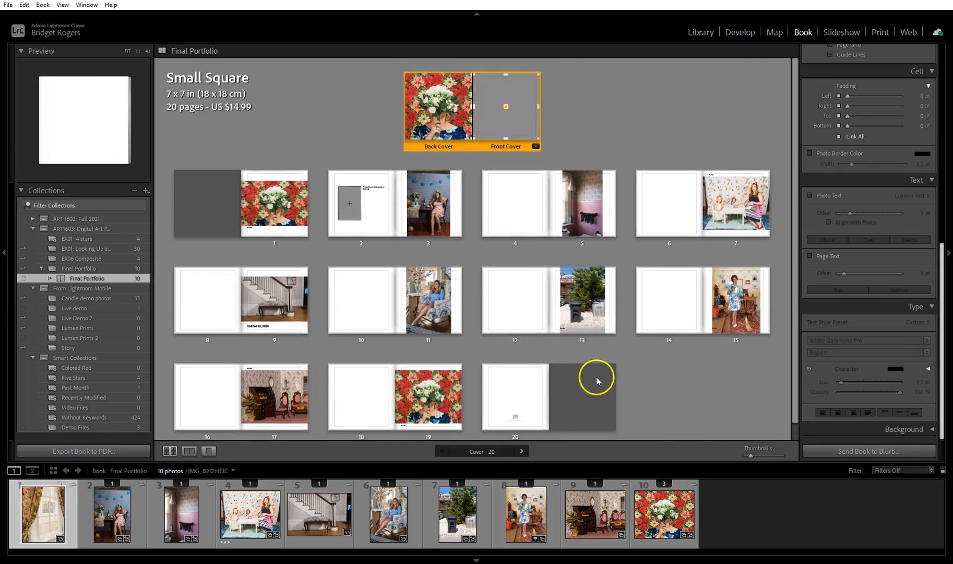
pyautogui.scroll(-1, 579, 381)
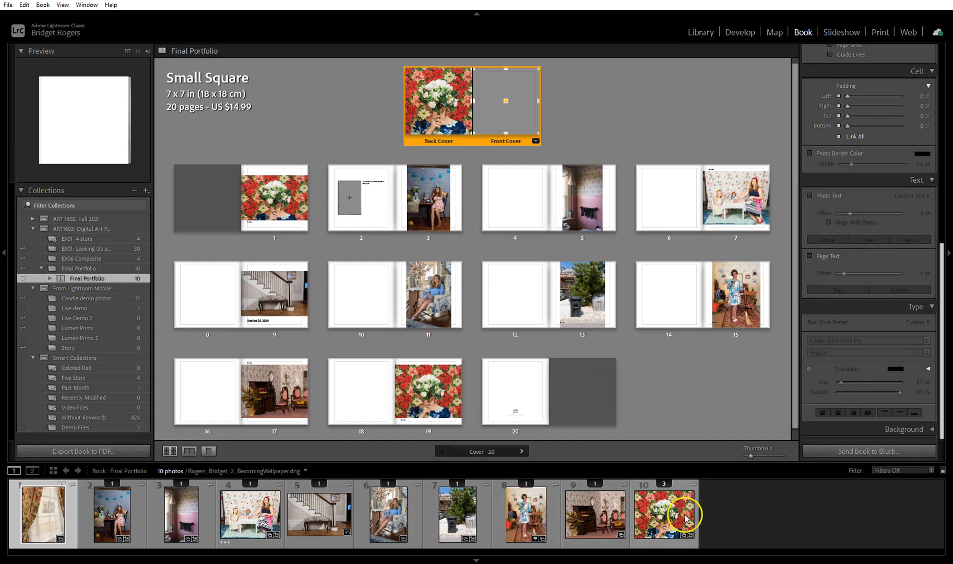
pyautogui.moveTo(673, 521); pyautogui.dragTo(506, 94)
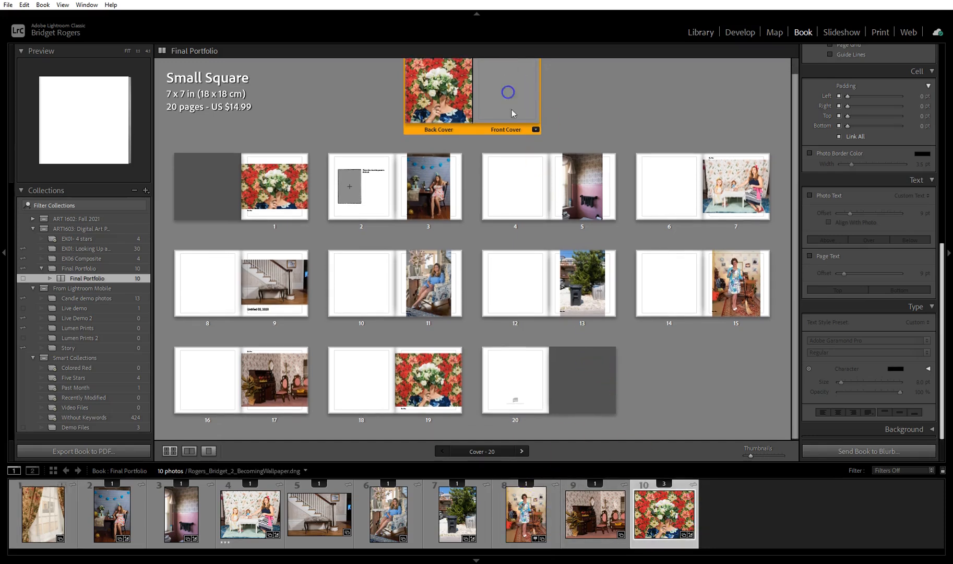
# Export the book to PDF on the Desktop with the file name DEMO BOOK-V2
pyautogui.click(92, 451)
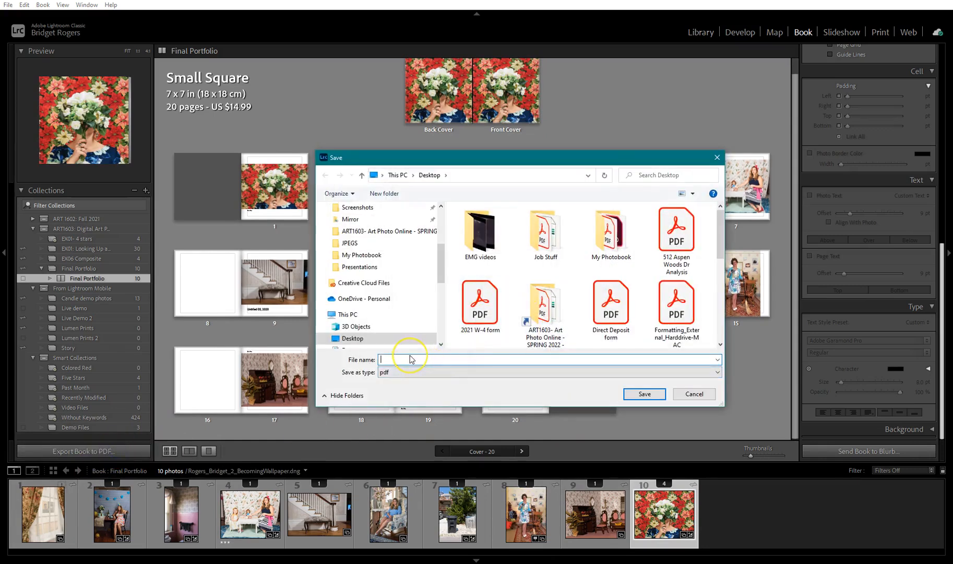
pyautogui.write('DEMO BOOK-V2')
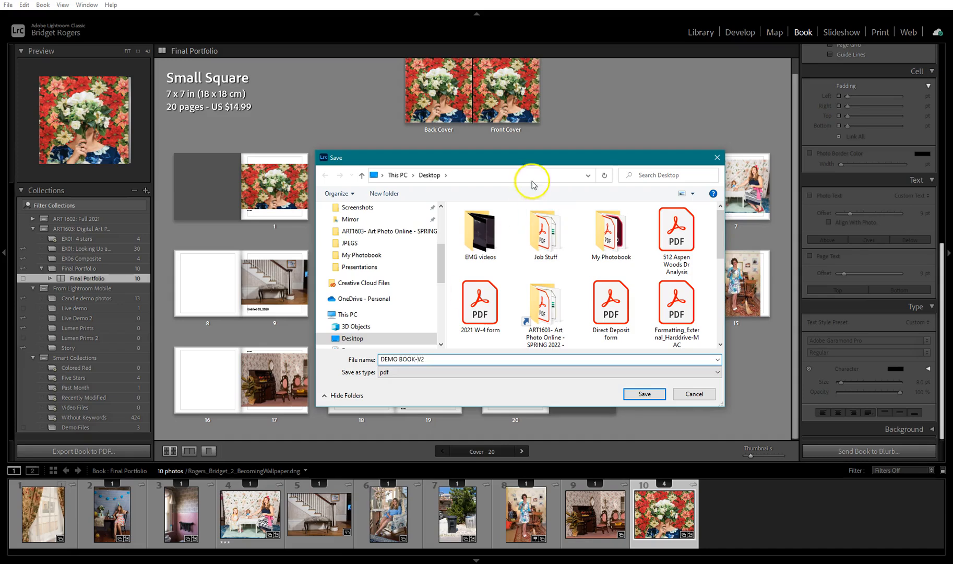
pyautogui.scroll(-2, 589, 293)
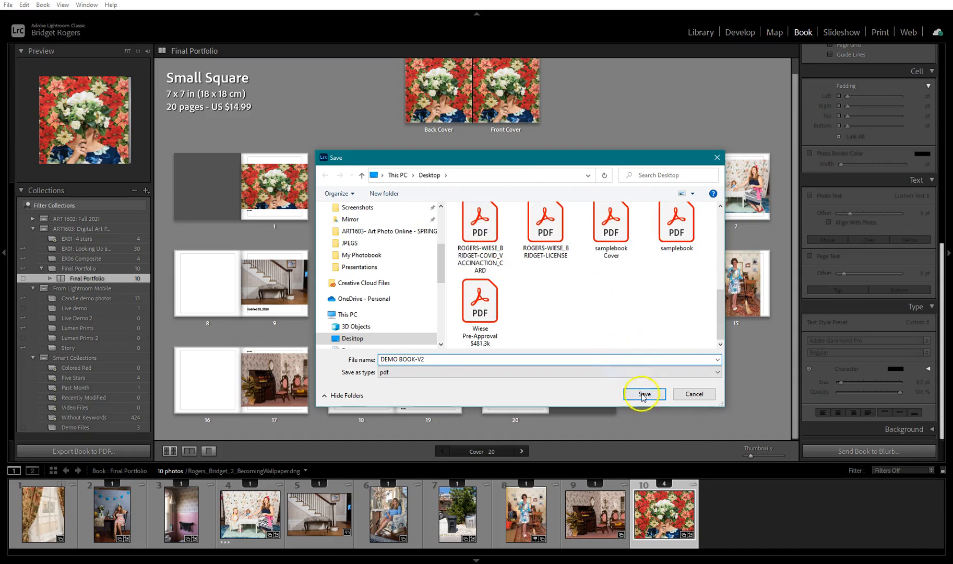
pyautogui.click(643, 394)
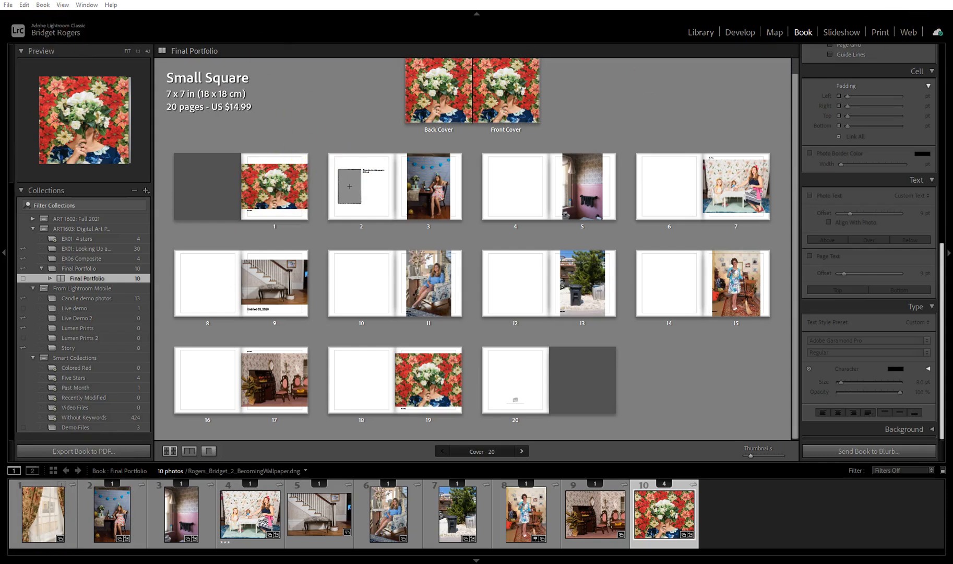
# Open DEMO BOOK-V2.pdf from the desktop in a maximized Adobe Acrobat window and look through its first pages
pyautogui.press('super+d')
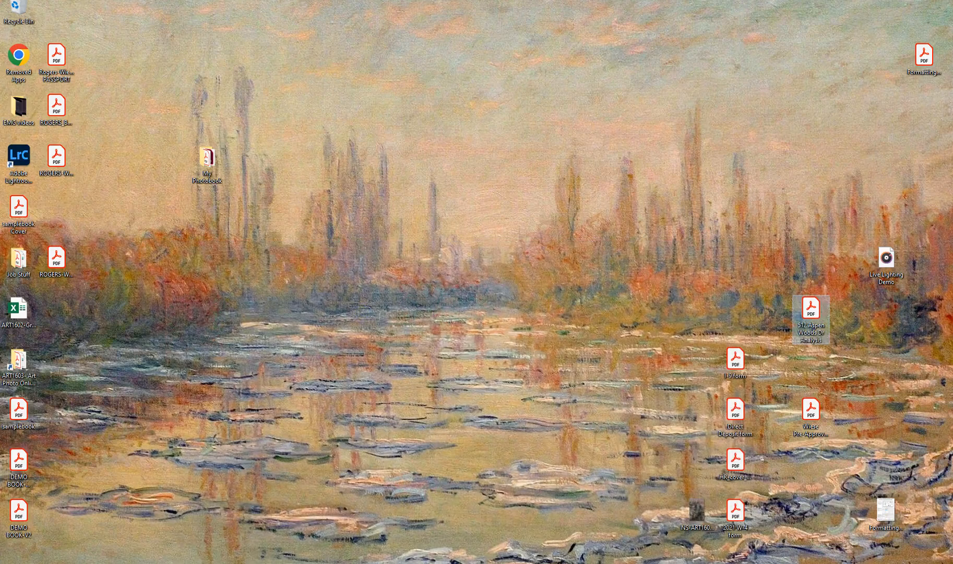
pyautogui.doubleClick(17, 524)
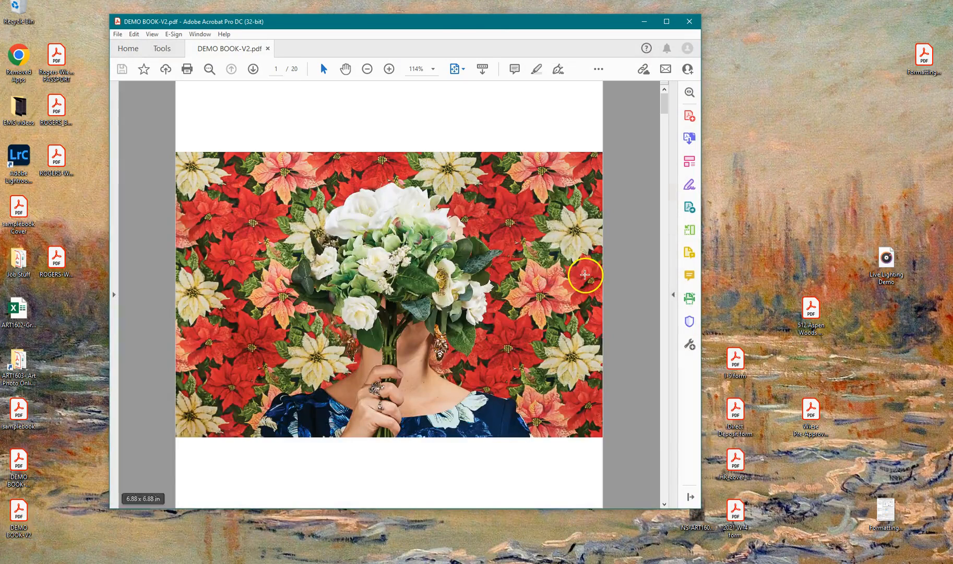
pyautogui.moveTo(474, 19); pyautogui.dragTo(534, 18)
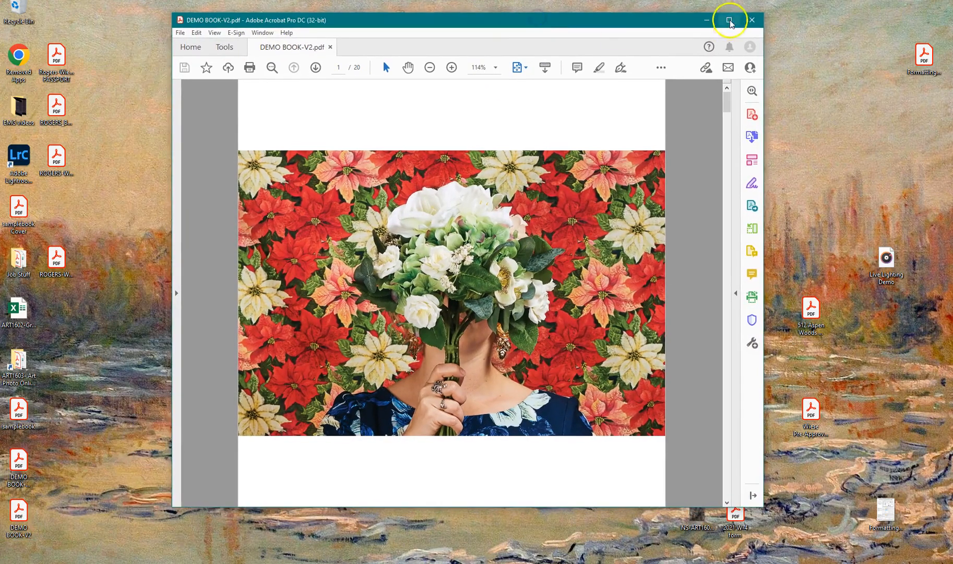
pyautogui.click(733, 20)
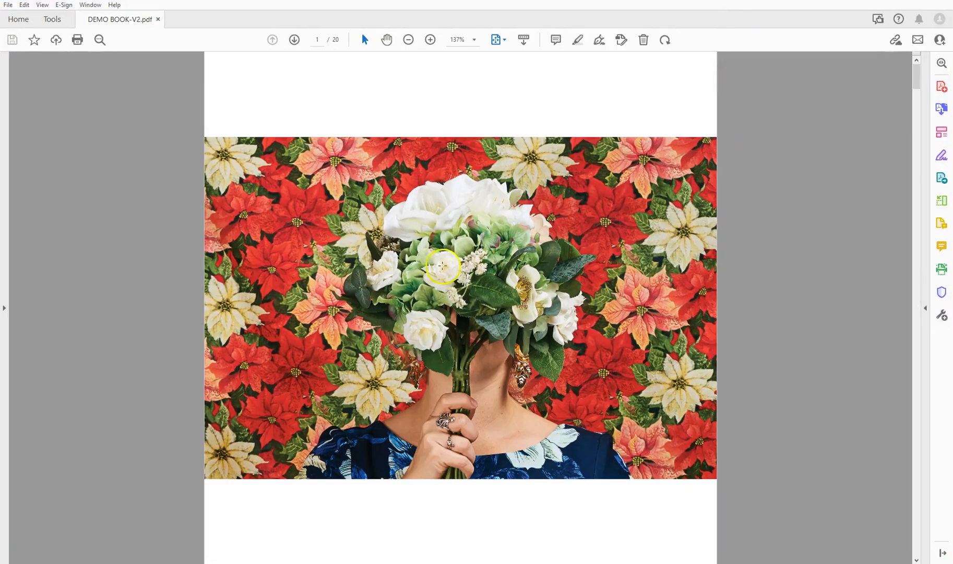
pyautogui.scroll(-1, 516, 341)
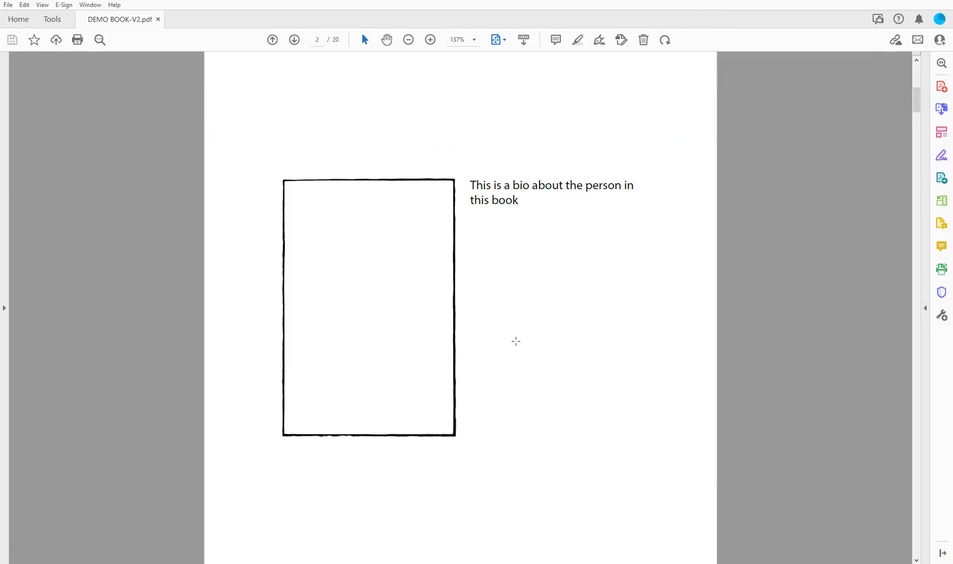
pyautogui.scroll(1, 516, 341)
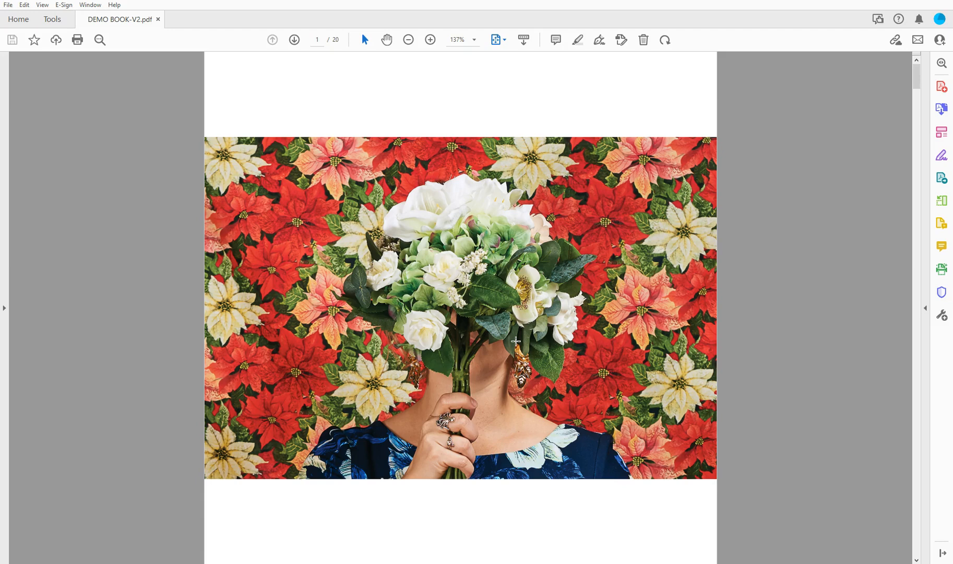
pyautogui.scroll(-1, 561, 234)
pyautogui.scroll(-2, 560, 232)
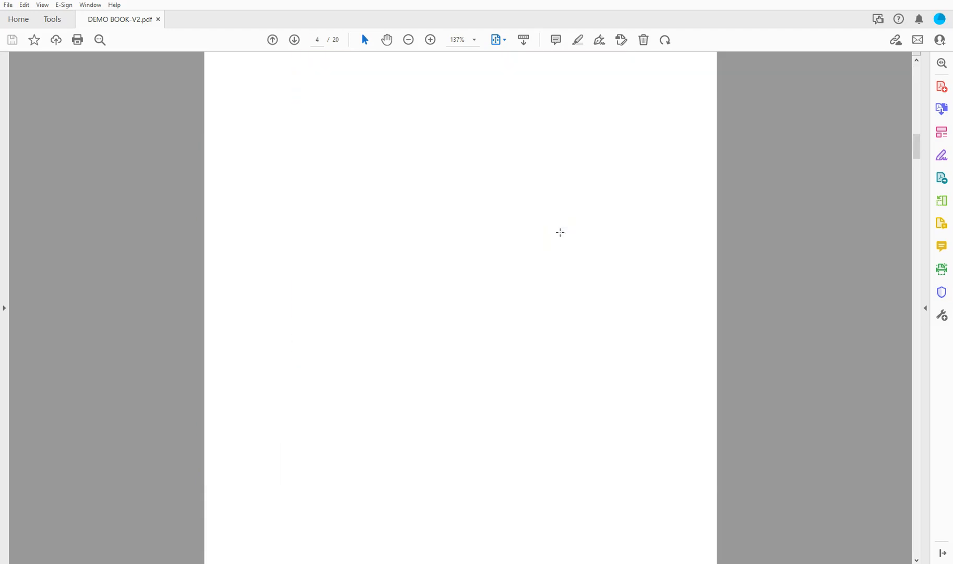
pyautogui.scroll(-1, 560, 232)
pyautogui.scroll(4, 560, 232)
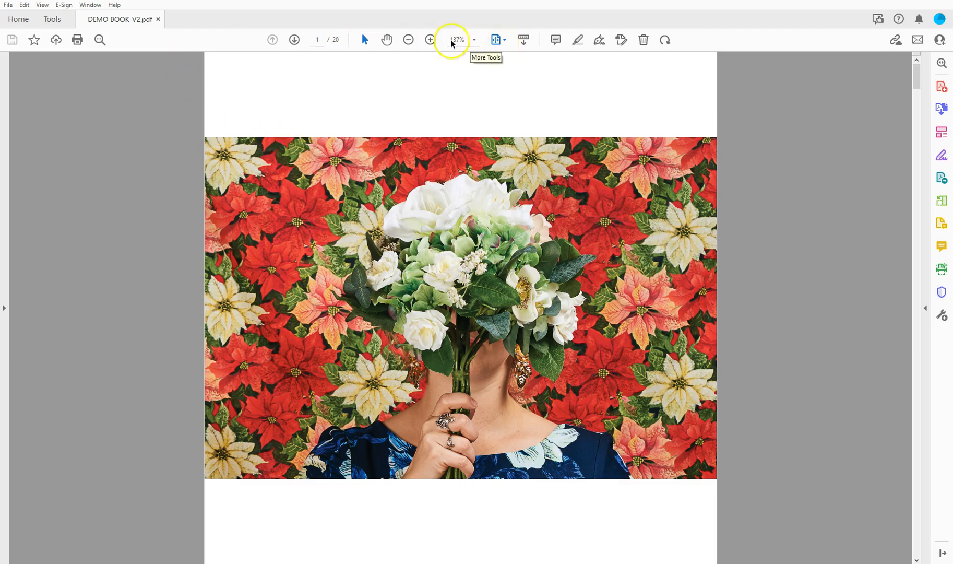
# Set the PDF's page display to Two Page View and enable Show Cover Page in Two Page View
pyautogui.click(92, 6)
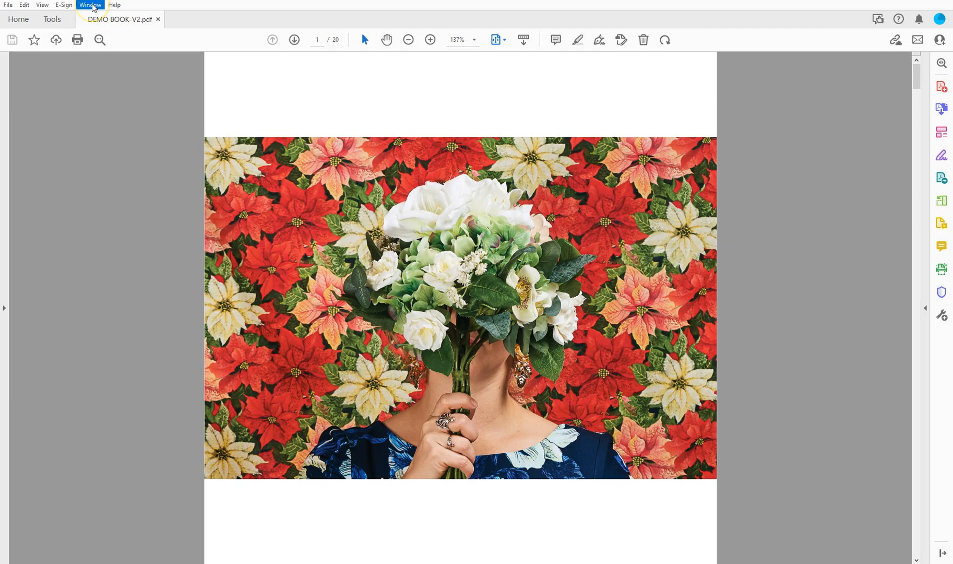
pyautogui.click(42, 8)
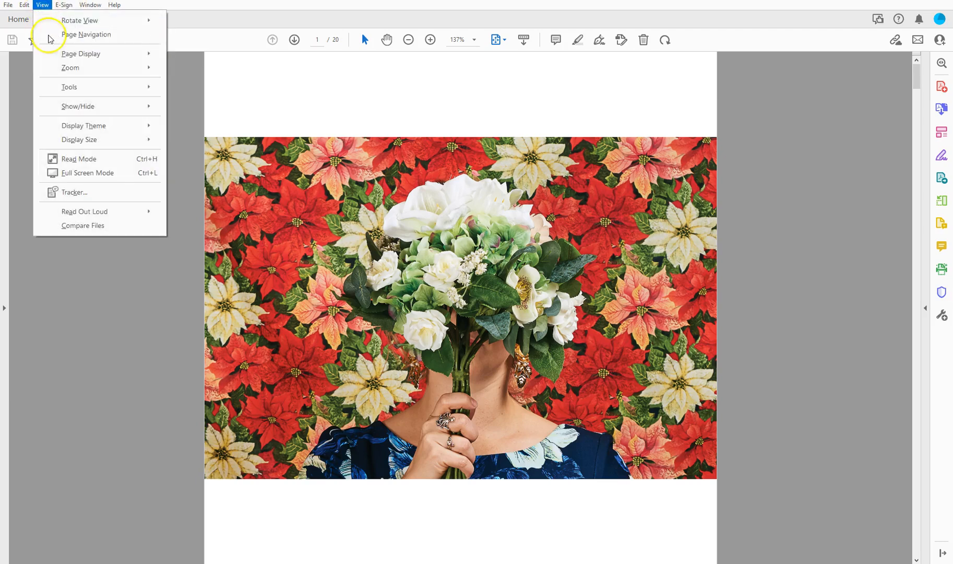
pyautogui.moveTo(129, 59)
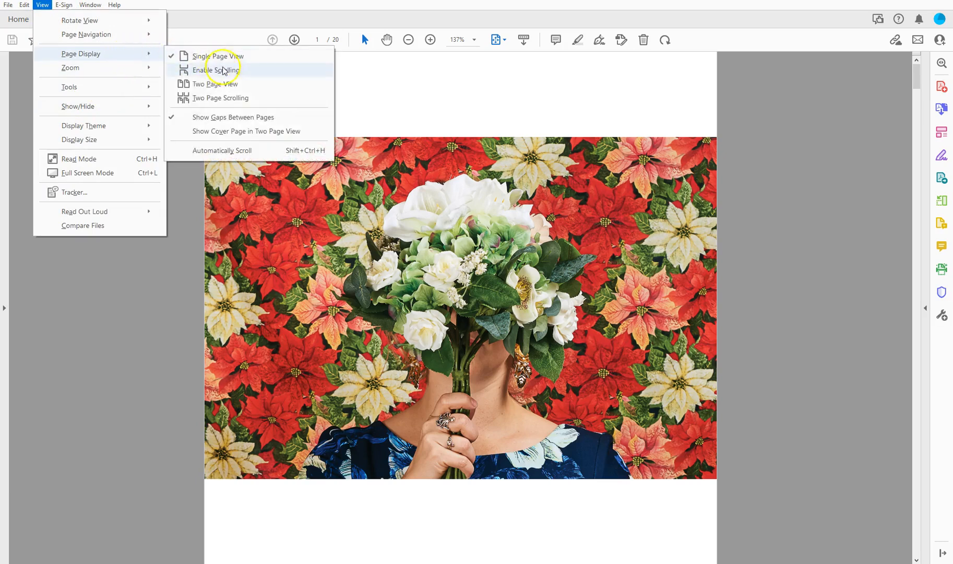
pyautogui.click(245, 88)
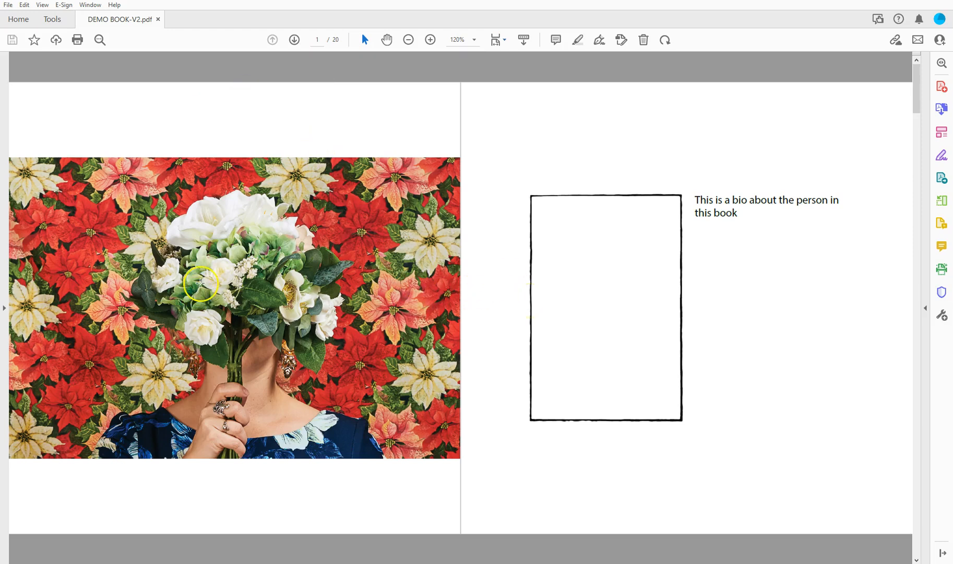
pyautogui.click(43, 6)
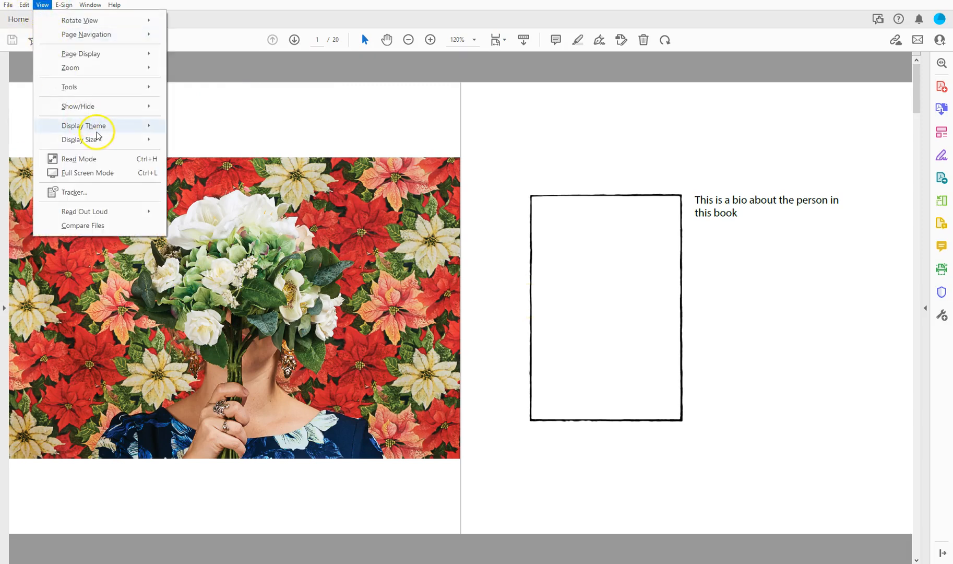
pyautogui.moveTo(96, 53)
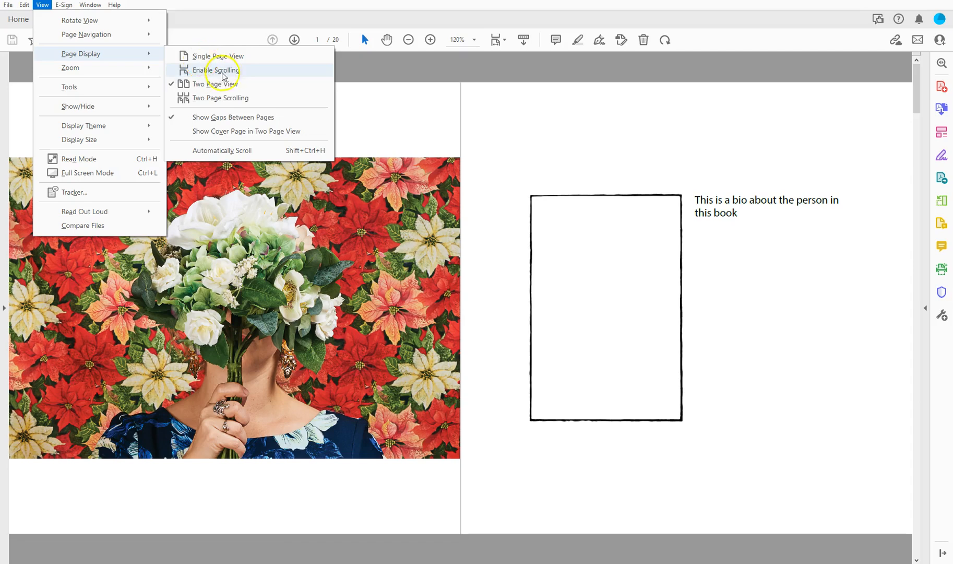
pyautogui.click(219, 132)
# Page through all the book's two-page spreads from the cover to the last page and return to page 1
pyautogui.scroll(-1, 343, 162)
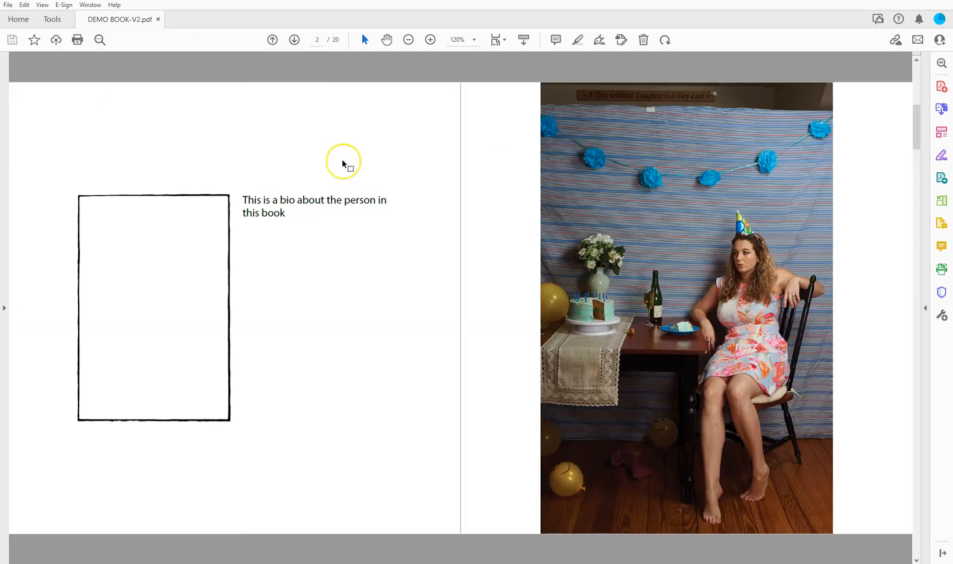
pyautogui.scroll(1, 343, 162)
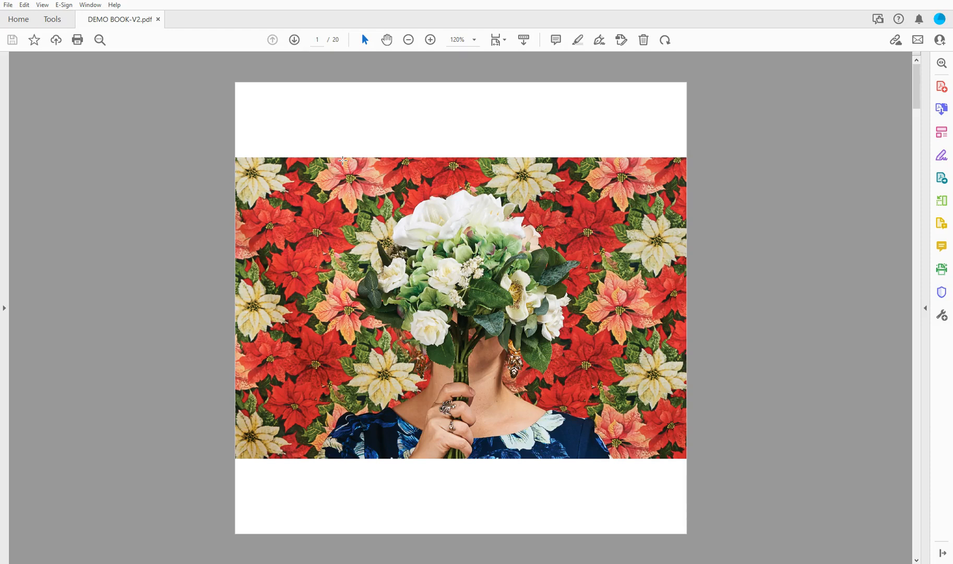
pyautogui.scroll(-1, 342, 161)
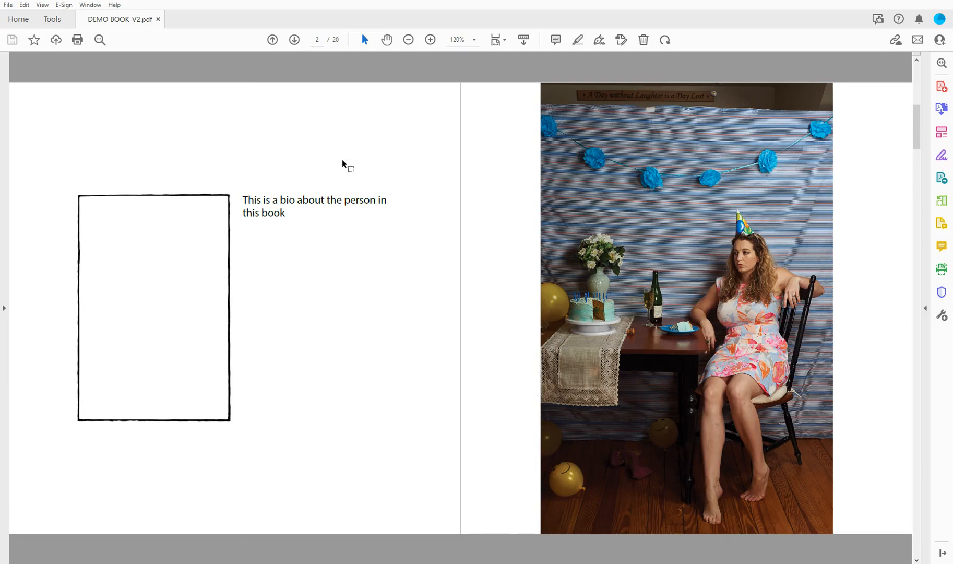
pyautogui.scroll(-1, 342, 160)
pyautogui.scroll(-1, 342, 162)
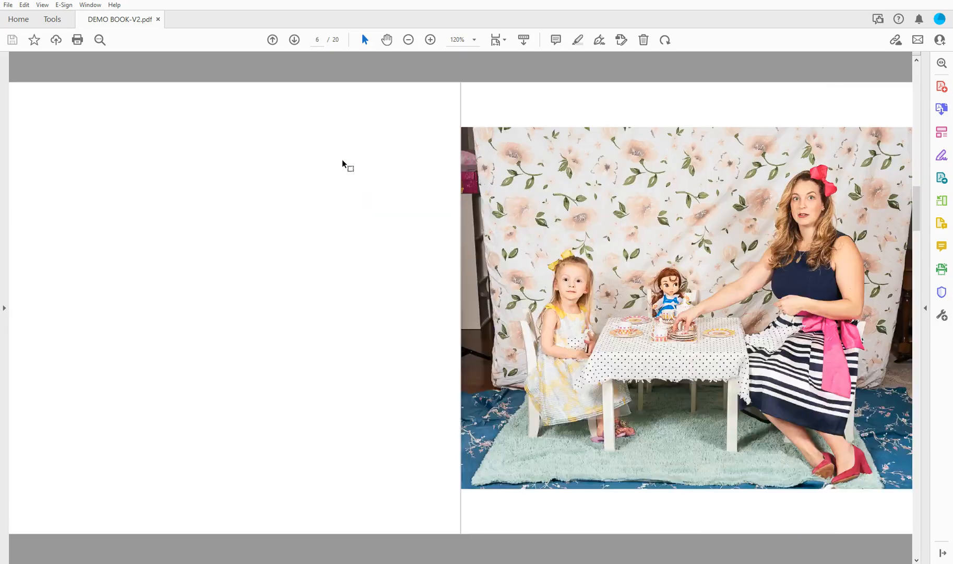
pyautogui.scroll(-1, 343, 162)
pyautogui.scroll(-1, 343, 161)
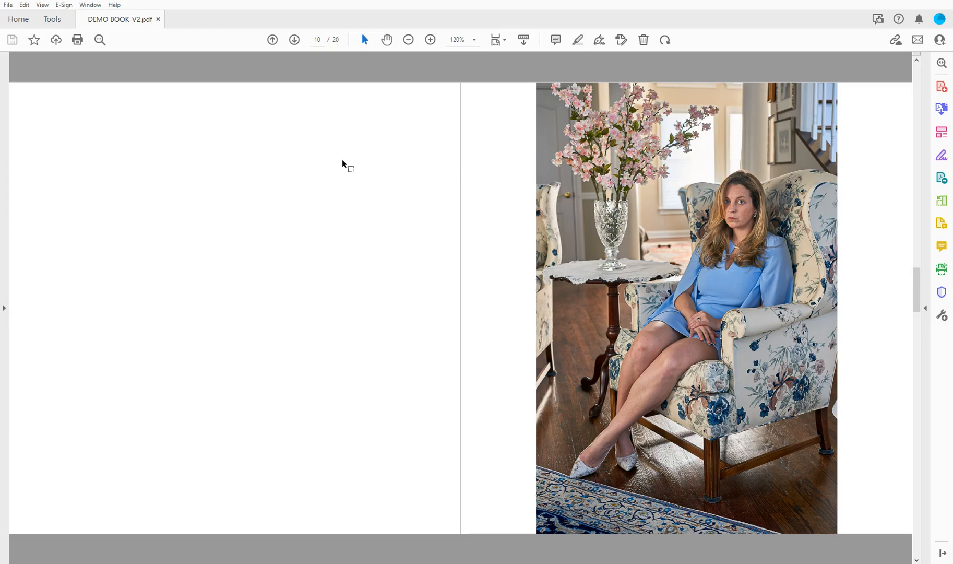
pyautogui.scroll(-1, 343, 163)
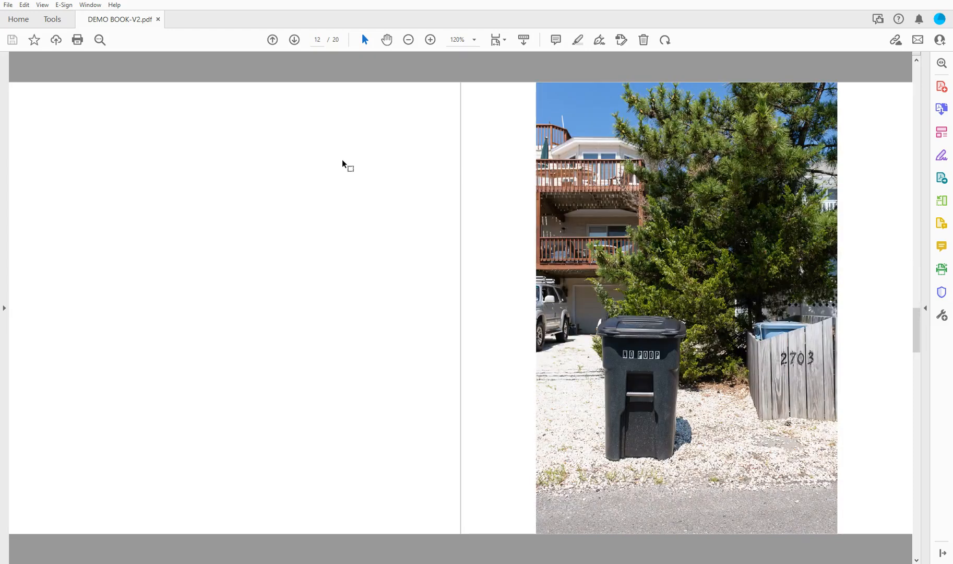
pyautogui.scroll(-1, 343, 163)
pyautogui.scroll(-1, 342, 162)
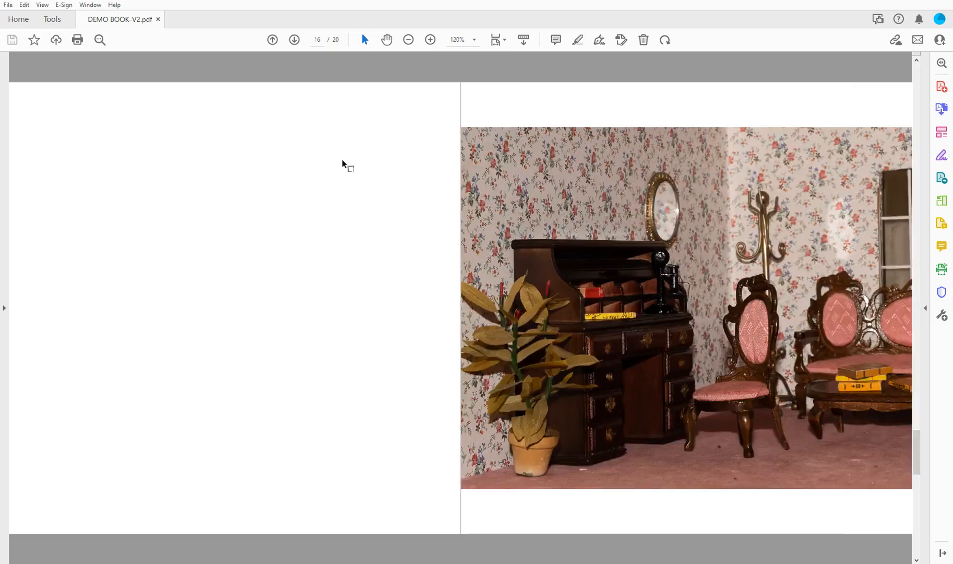
pyautogui.scroll(-1, 343, 162)
pyautogui.scroll(-1, 343, 162)
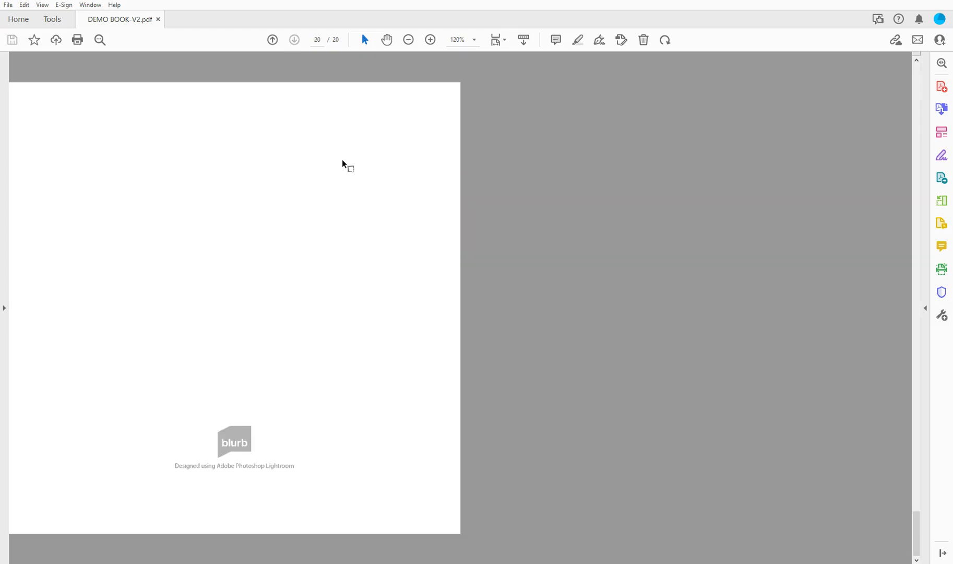
pyautogui.scroll(10, 343, 161)
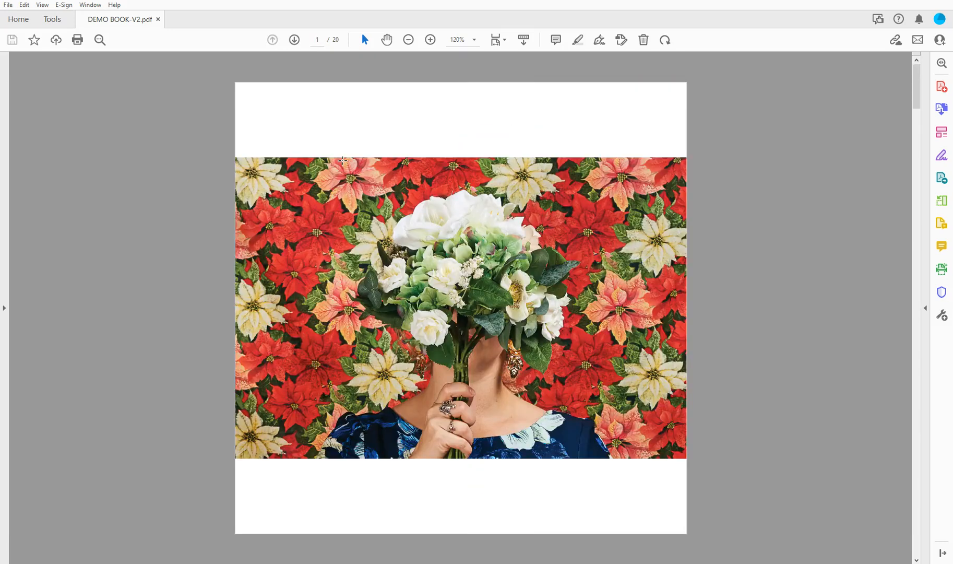